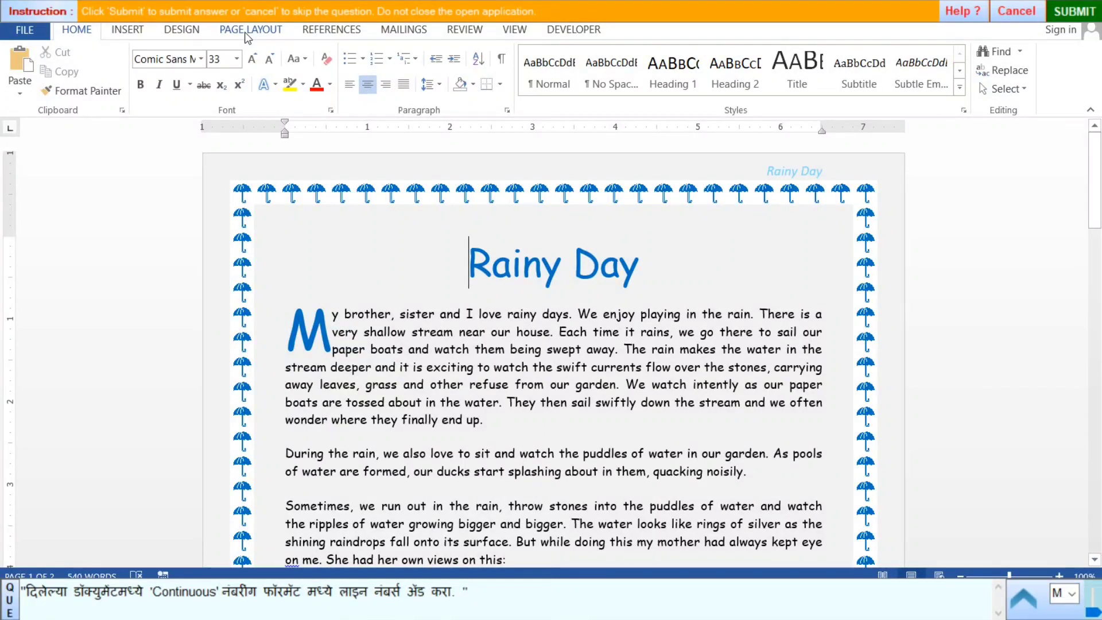
Add continuous line numbers to the Rainy Day document and submit the answer
{"action": "left_click", "coordinate": [248, 32]}
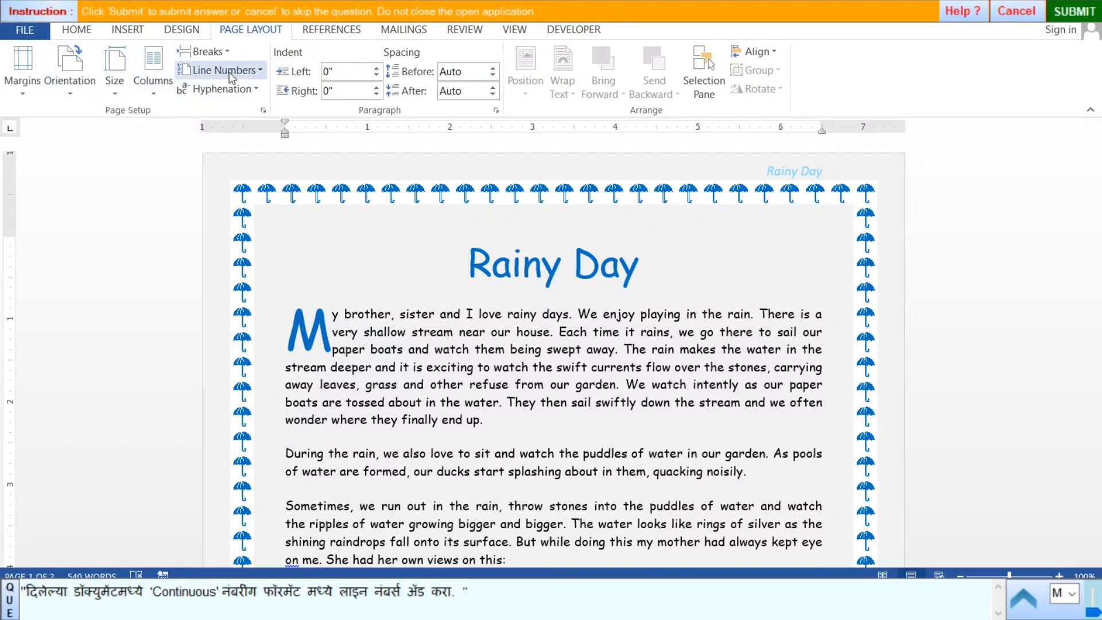
{"action": "left_click", "coordinate": [261, 73]}
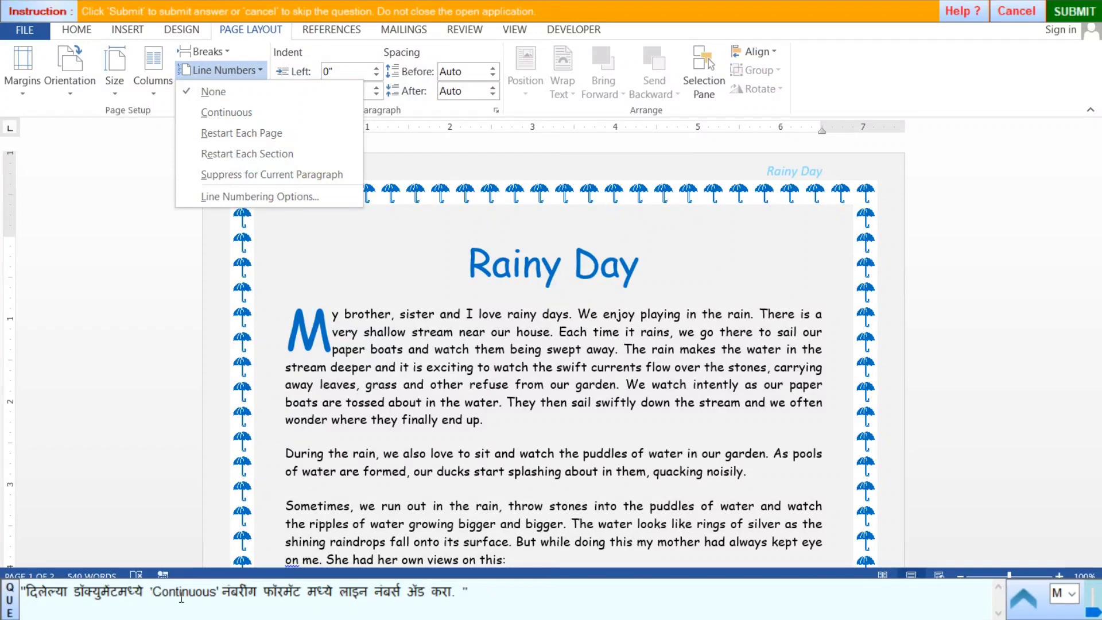
{"action": "left_click", "coordinate": [247, 115]}
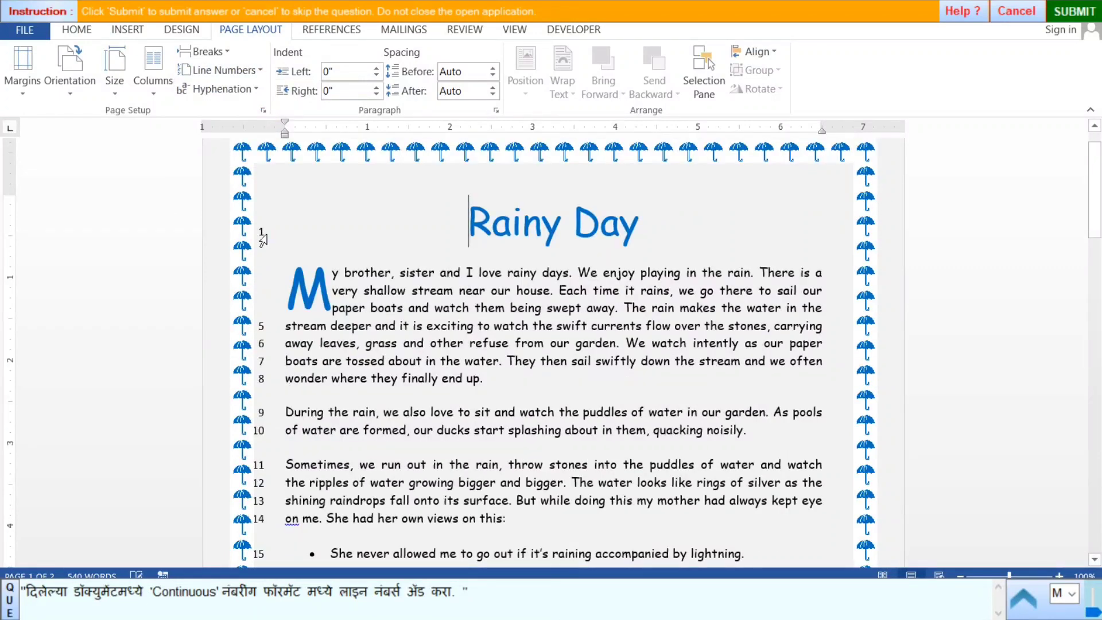
{"action": "scroll", "coordinate": [250, 438], "scroll_direction": "down", "scroll_amount": 8}
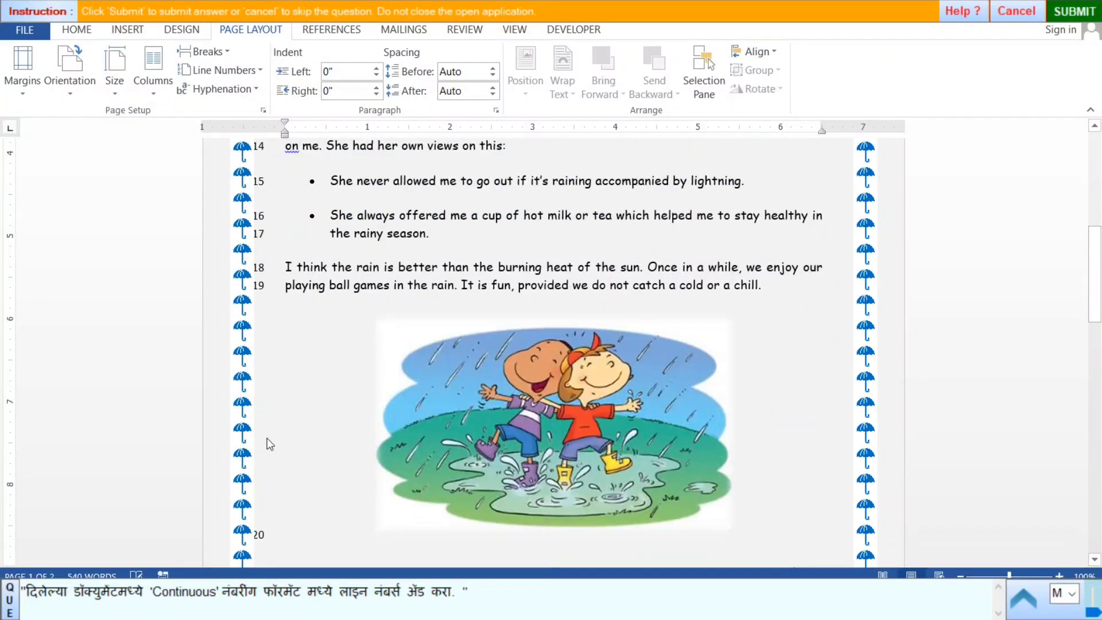
{"action": "scroll", "coordinate": [275, 419], "scroll_direction": "up", "scroll_amount": 4}
{"action": "scroll", "coordinate": [276, 419], "scroll_direction": "up", "scroll_amount": 5}
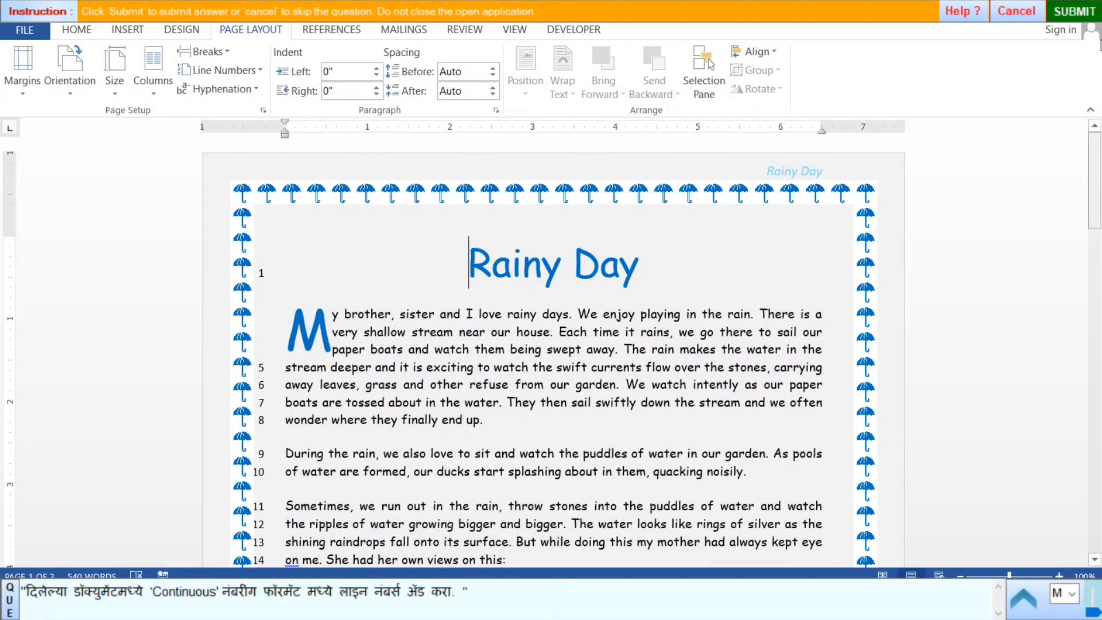
{"action": "left_click", "coordinate": [1072, 13]}
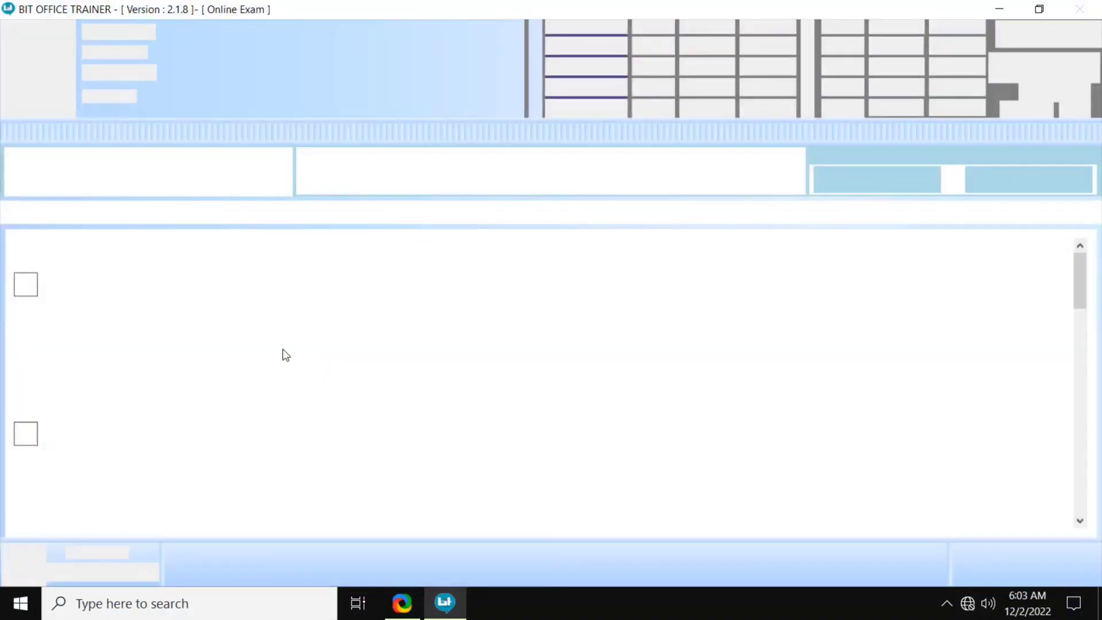
Start the next practical question, remove the picture content control below the CD stickers, and submit the answer
{"action": "left_click", "coordinate": [276, 371]}
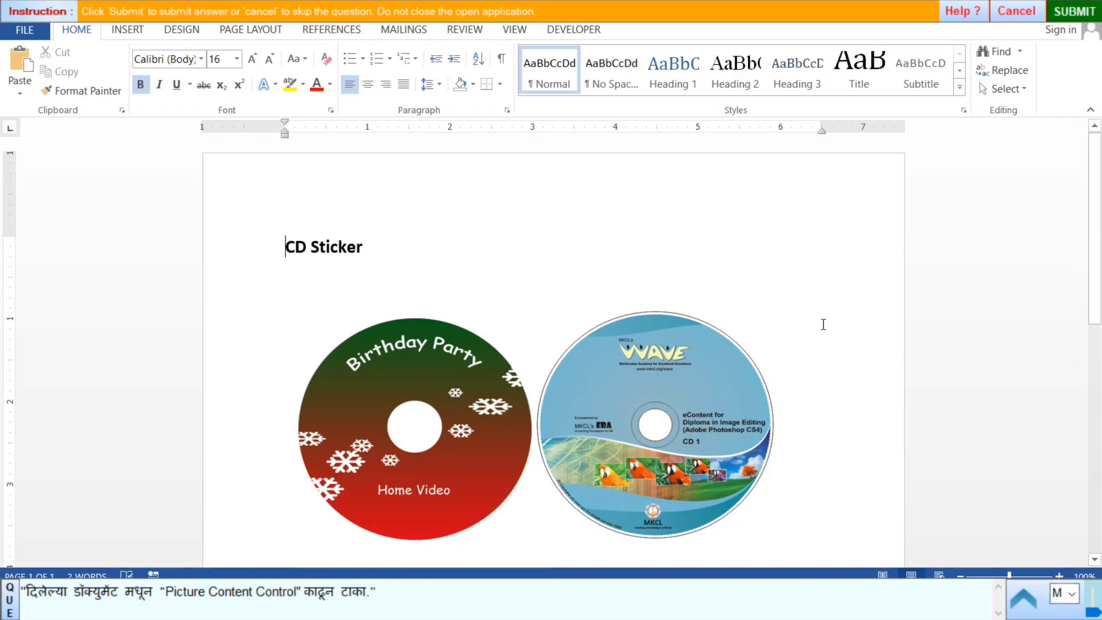
{"action": "scroll", "coordinate": [823, 325], "scroll_direction": "down", "scroll_amount": 10}
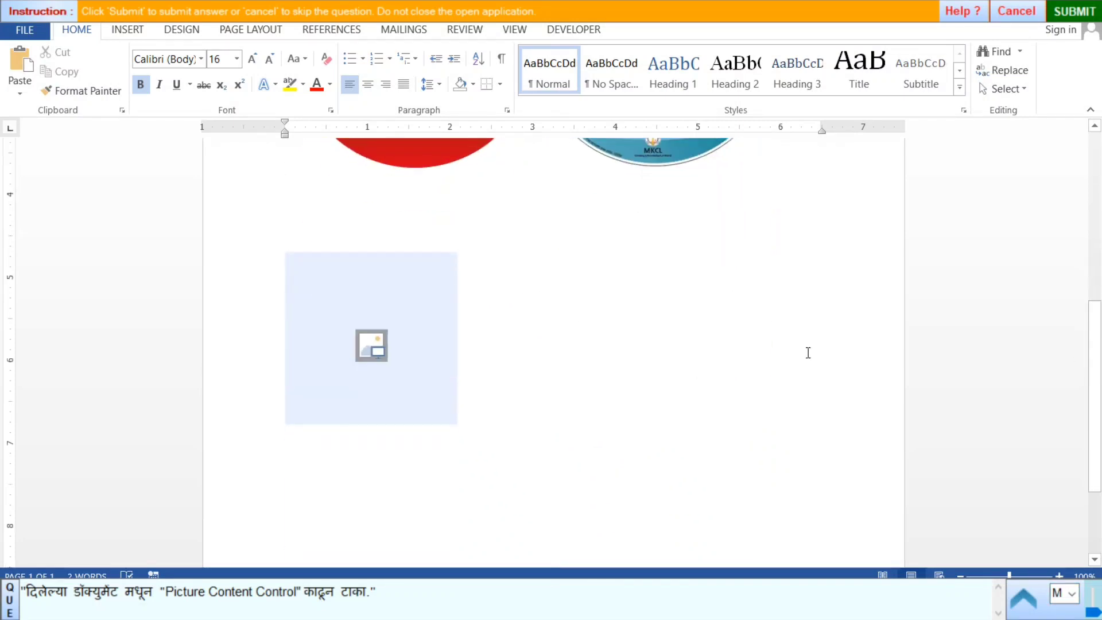
{"action": "left_click", "coordinate": [337, 295]}
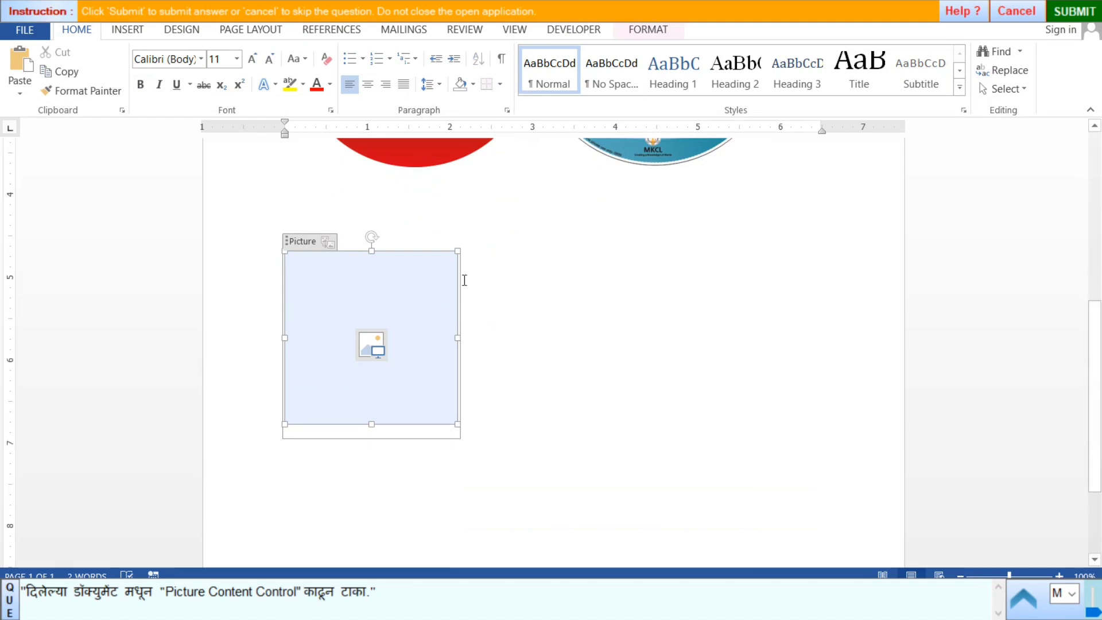
{"action": "right_click", "coordinate": [363, 292]}
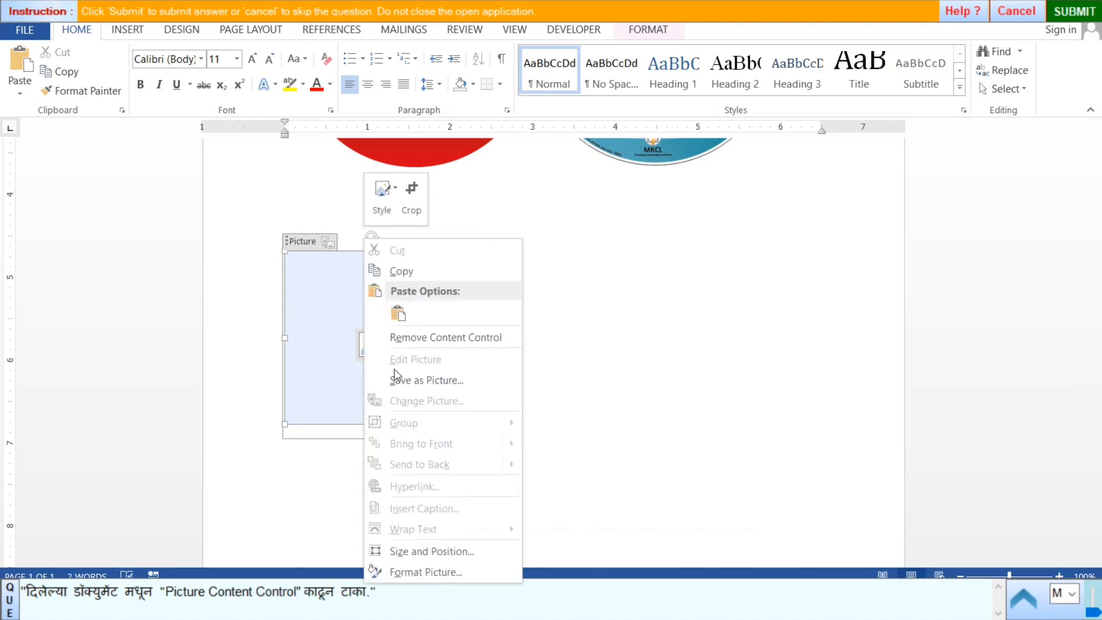
{"action": "left_click", "coordinate": [436, 344]}
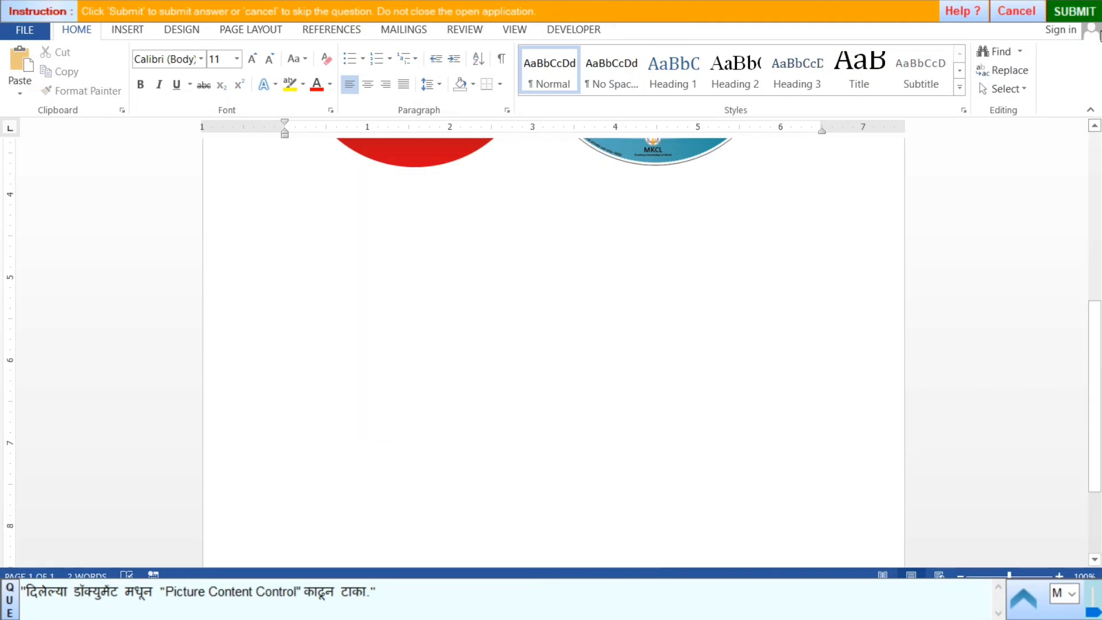
{"action": "left_click", "coordinate": [1075, 13]}
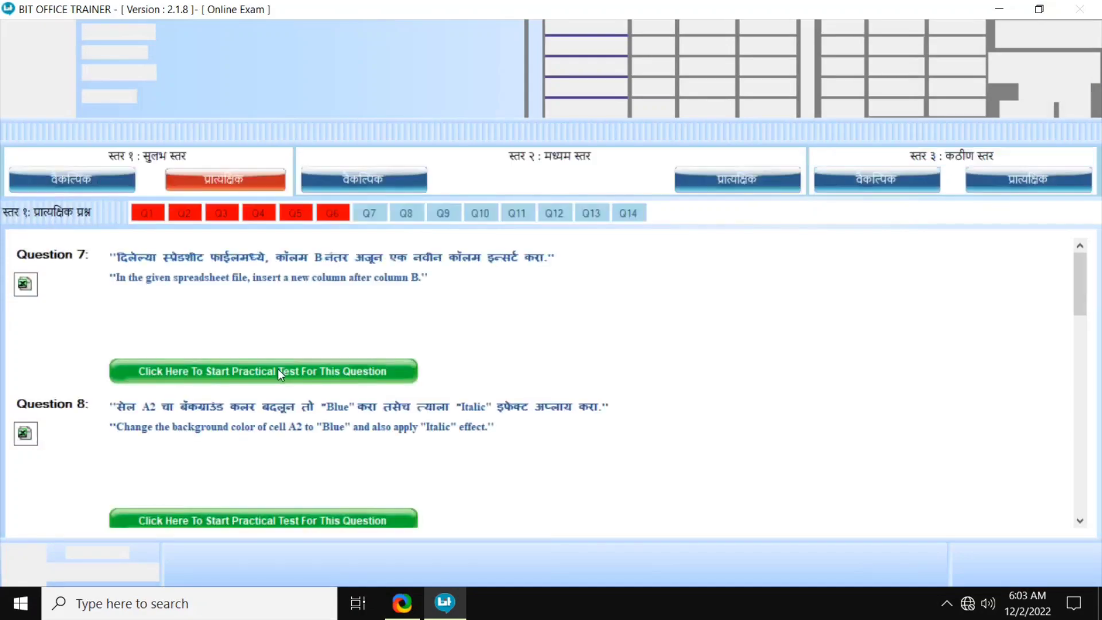
Start practical question 7, insert a new column after column B in the stationery sheet, and submit it
{"action": "left_click", "coordinate": [279, 372]}
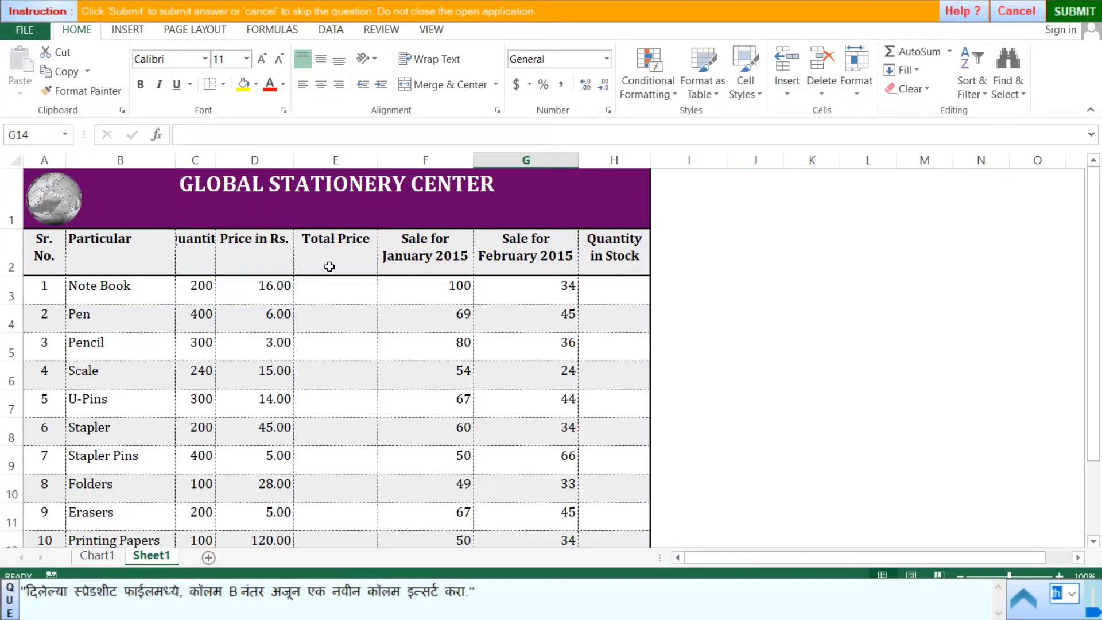
{"action": "left_click", "coordinate": [195, 161]}
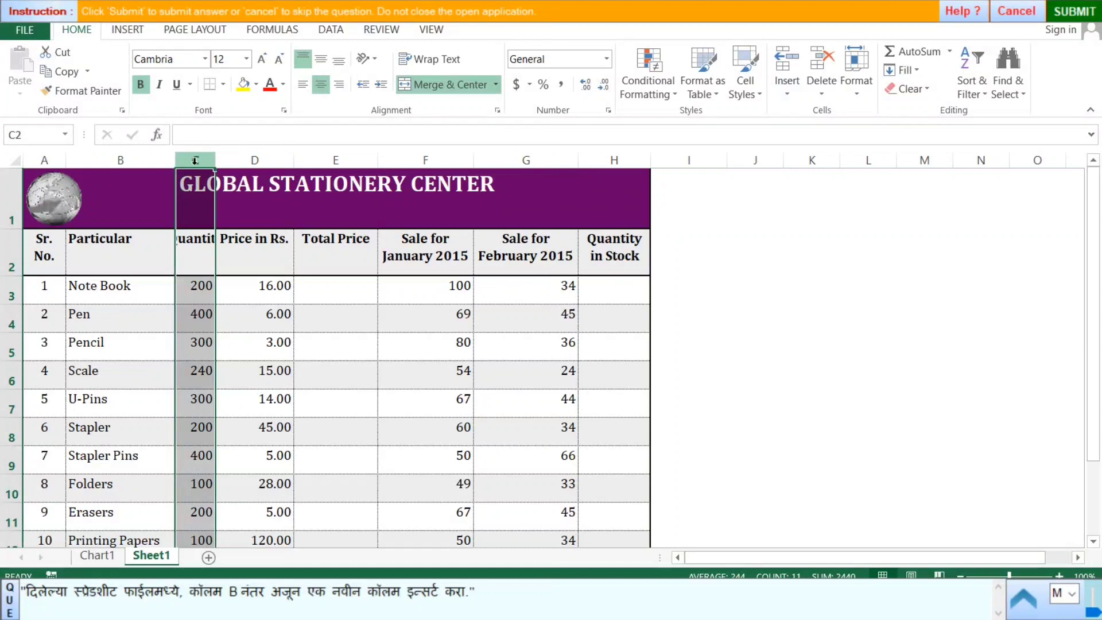
{"action": "left_click", "coordinate": [786, 62]}
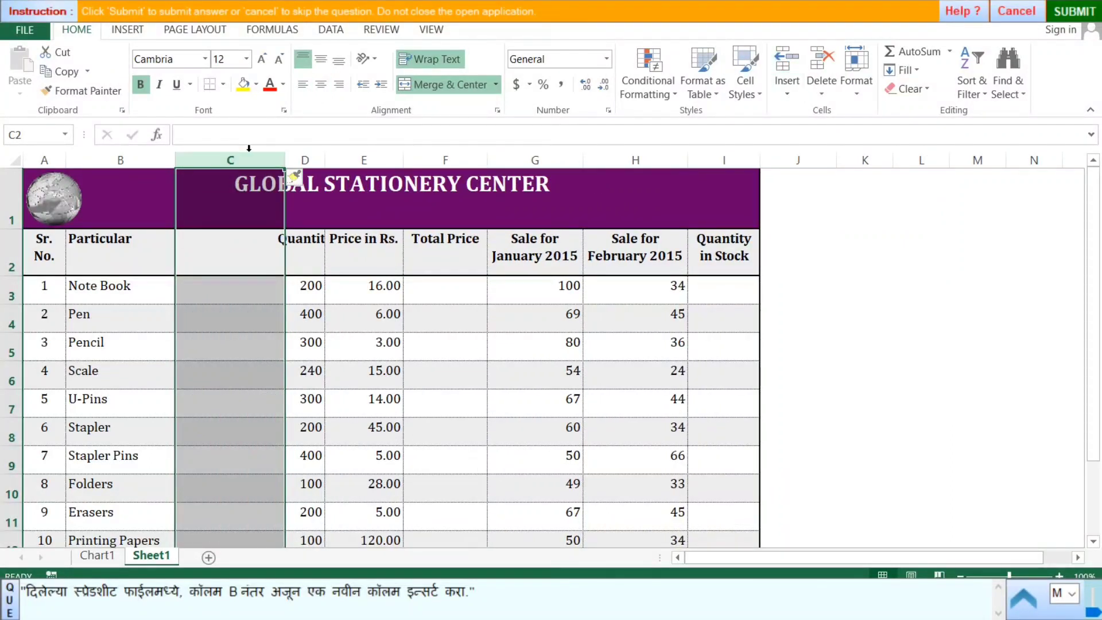
{"action": "left_click", "coordinate": [862, 326]}
{"action": "left_click", "coordinate": [1067, 13]}
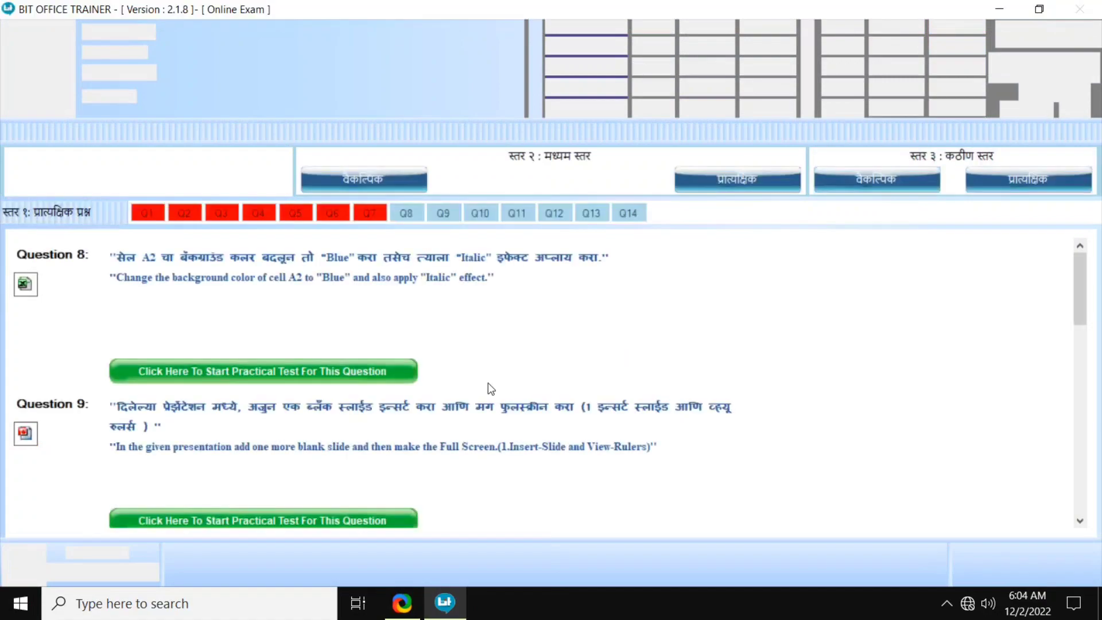
Start practical question 8, give cell A2 a blue fill and italic text, and submit the answer
{"action": "left_click", "coordinate": [367, 371]}
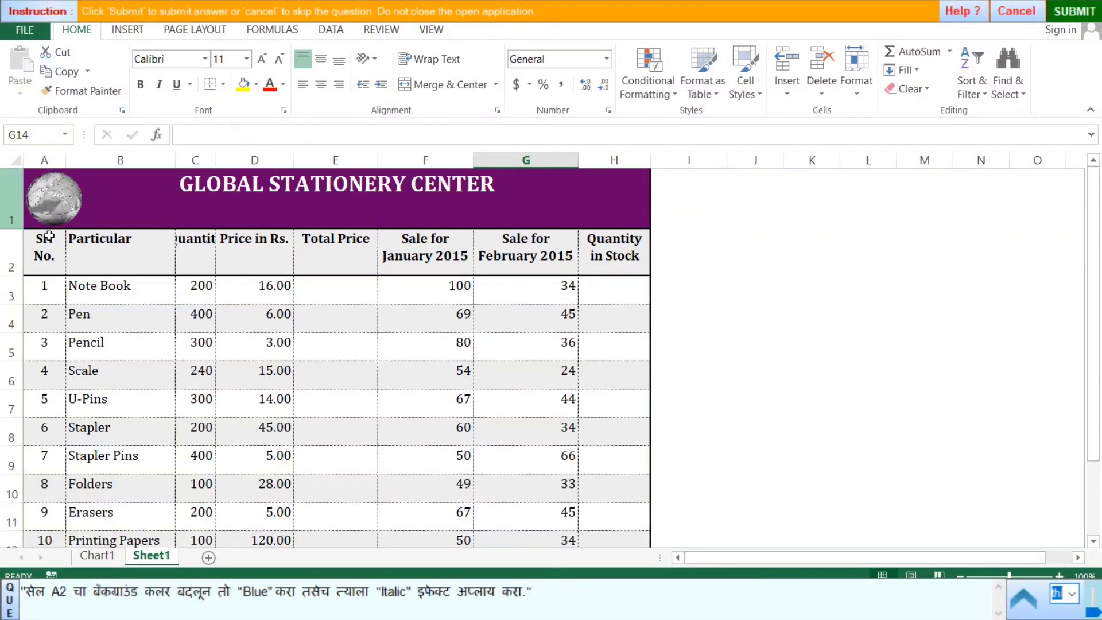
{"action": "left_click", "coordinate": [48, 154]}
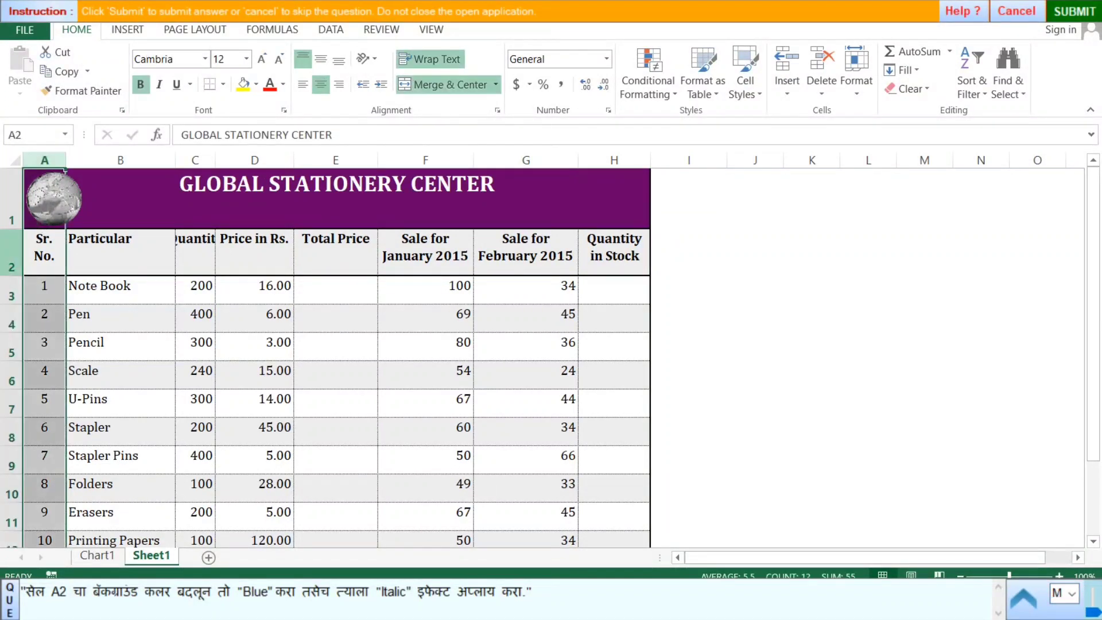
{"action": "left_click", "coordinate": [43, 254]}
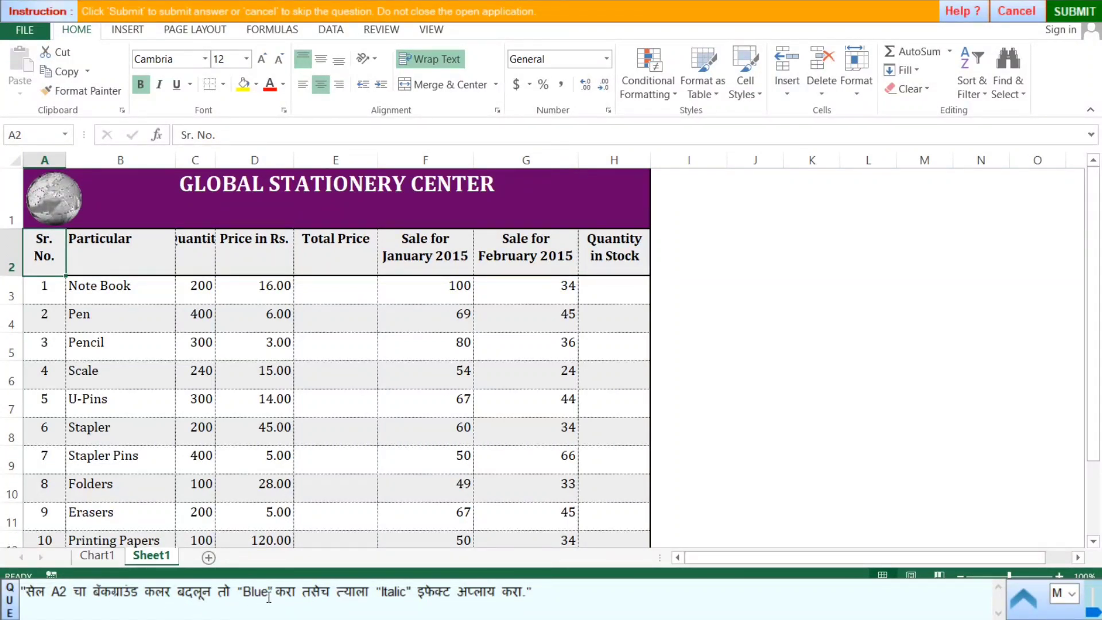
{"action": "left_click", "coordinate": [256, 85]}
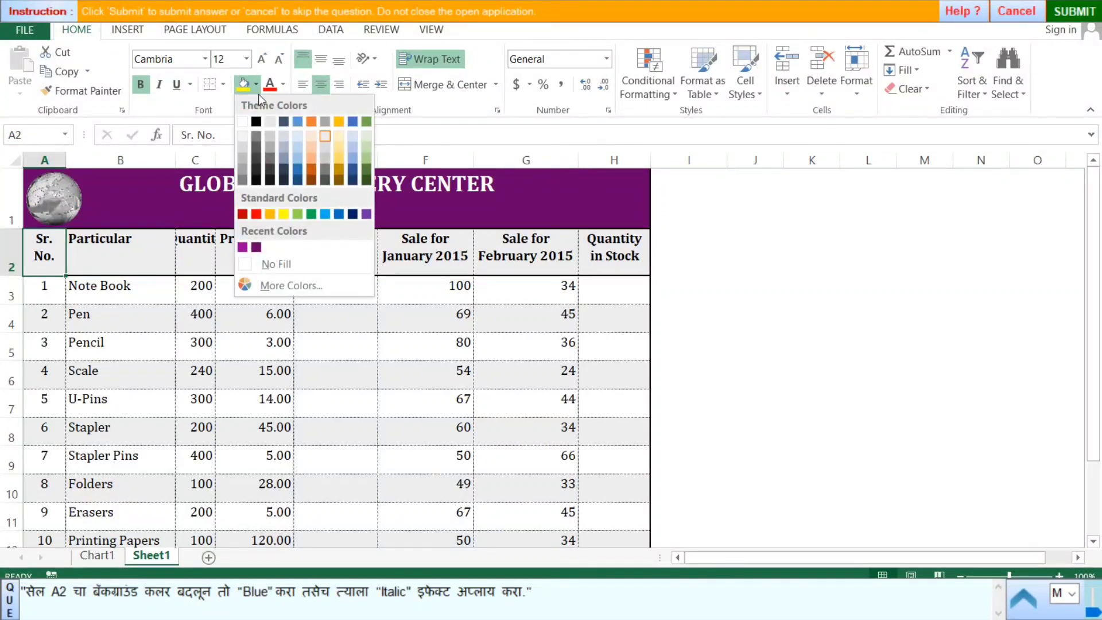
{"action": "left_click", "coordinate": [339, 214]}
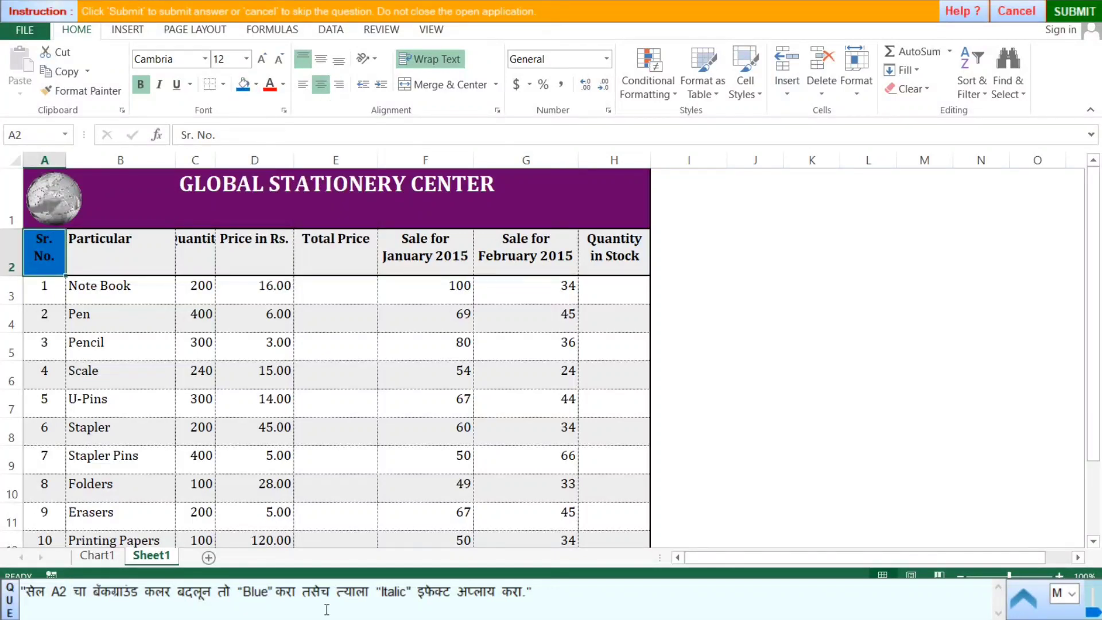
{"action": "left_click", "coordinate": [159, 85]}
{"action": "left_click", "coordinate": [395, 442]}
{"action": "left_click", "coordinate": [1075, 13]}
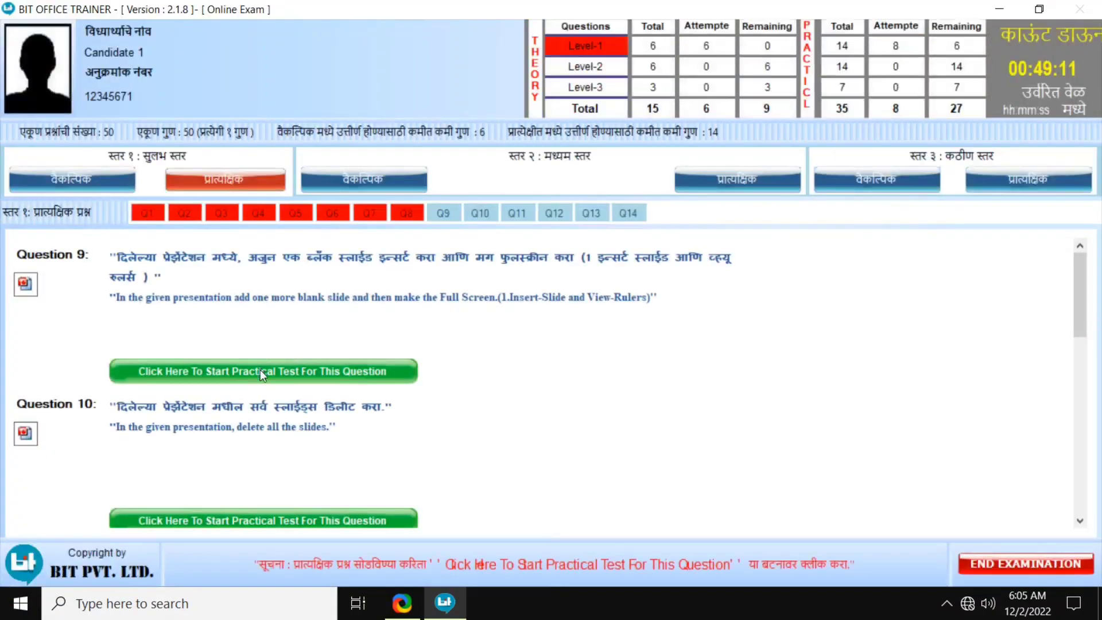
Start practical question 9, add a second blank slide, switch the presentation to Reading View, and submit it
{"action": "left_click", "coordinate": [260, 369]}
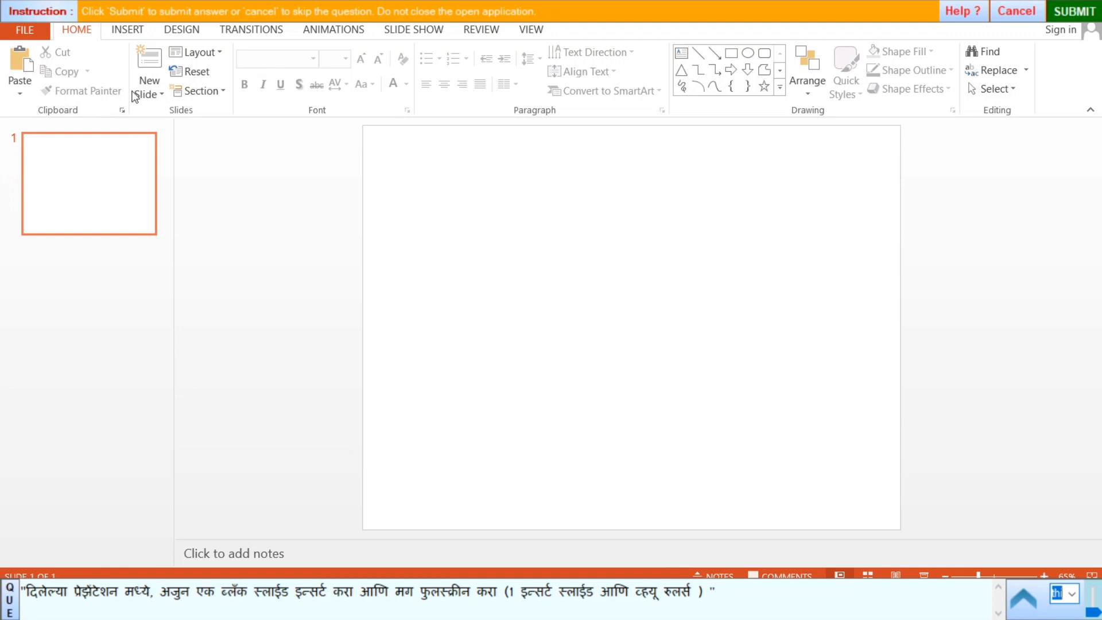
{"action": "left_click", "coordinate": [163, 93]}
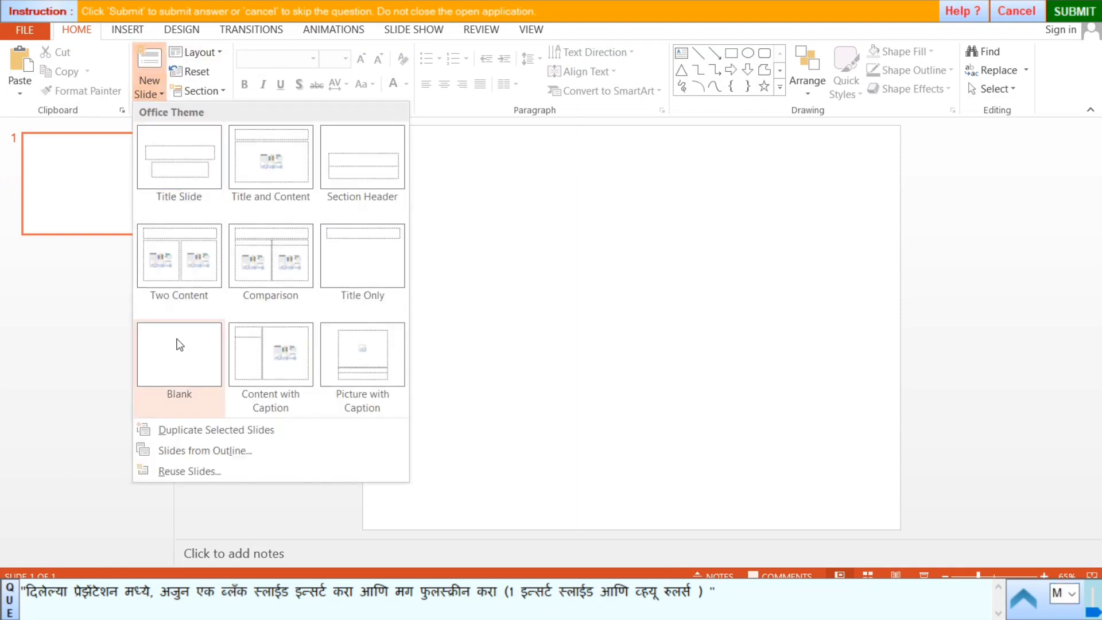
{"action": "left_click", "coordinate": [195, 348]}
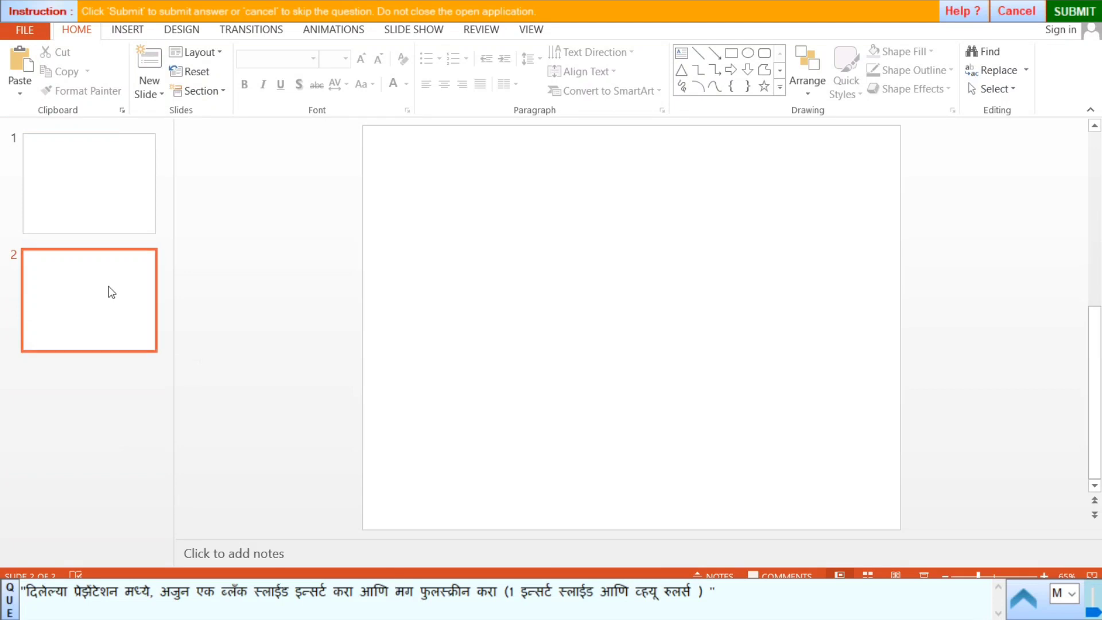
{"action": "left_click", "coordinate": [531, 29]}
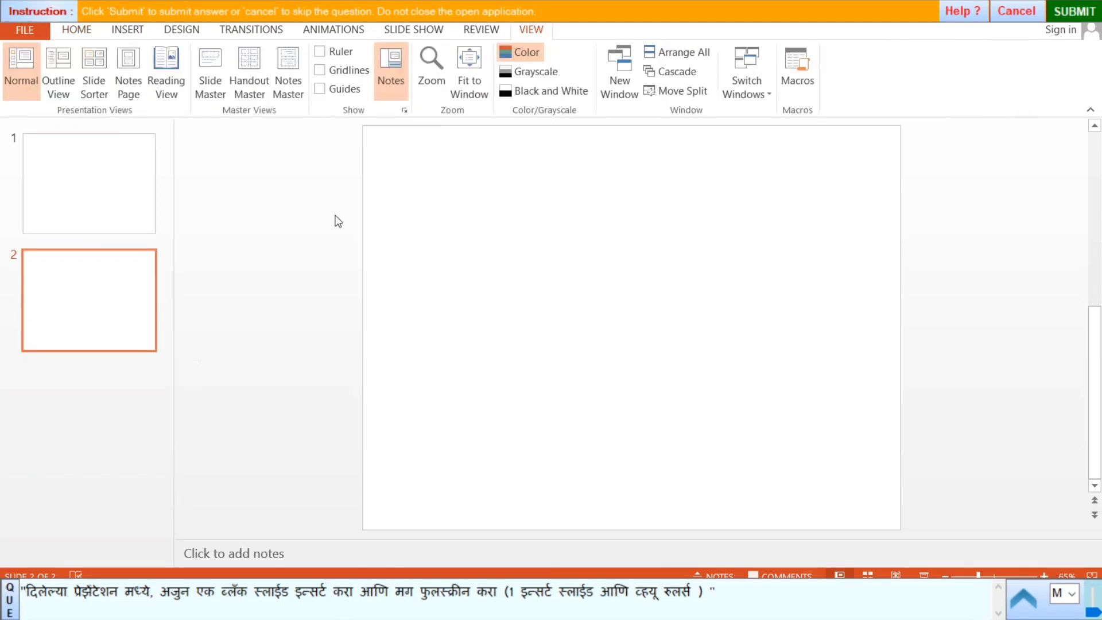
{"action": "left_click", "coordinate": [166, 73]}
{"action": "left_click", "coordinate": [1062, 6]}
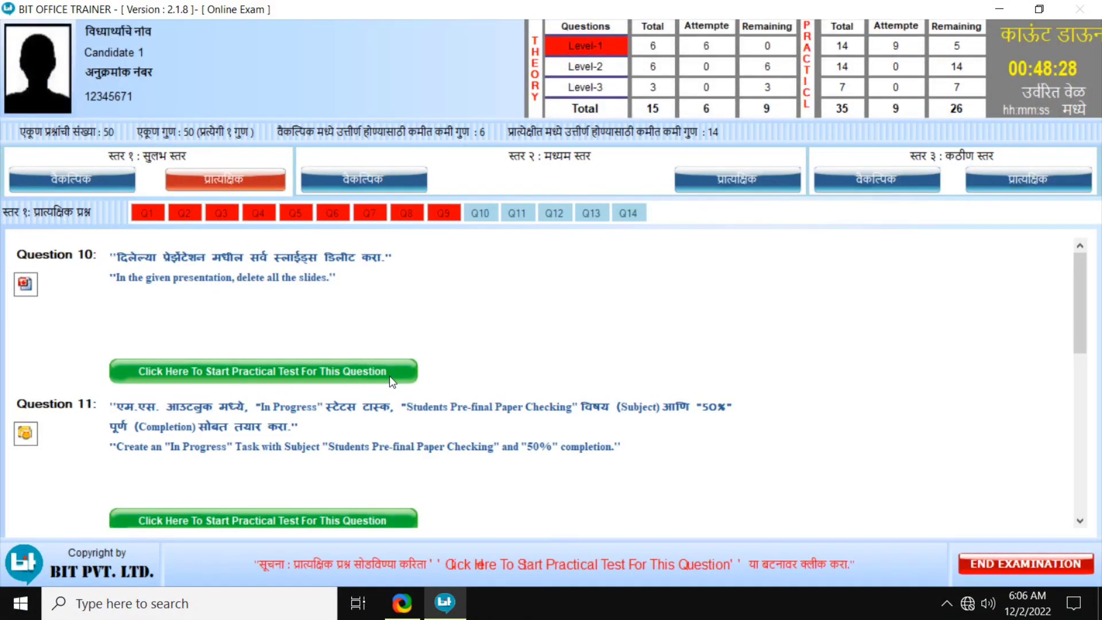
Start practical question 10, delete all slides of the photo album presentation, and submit the answer
{"action": "left_click", "coordinate": [389, 376]}
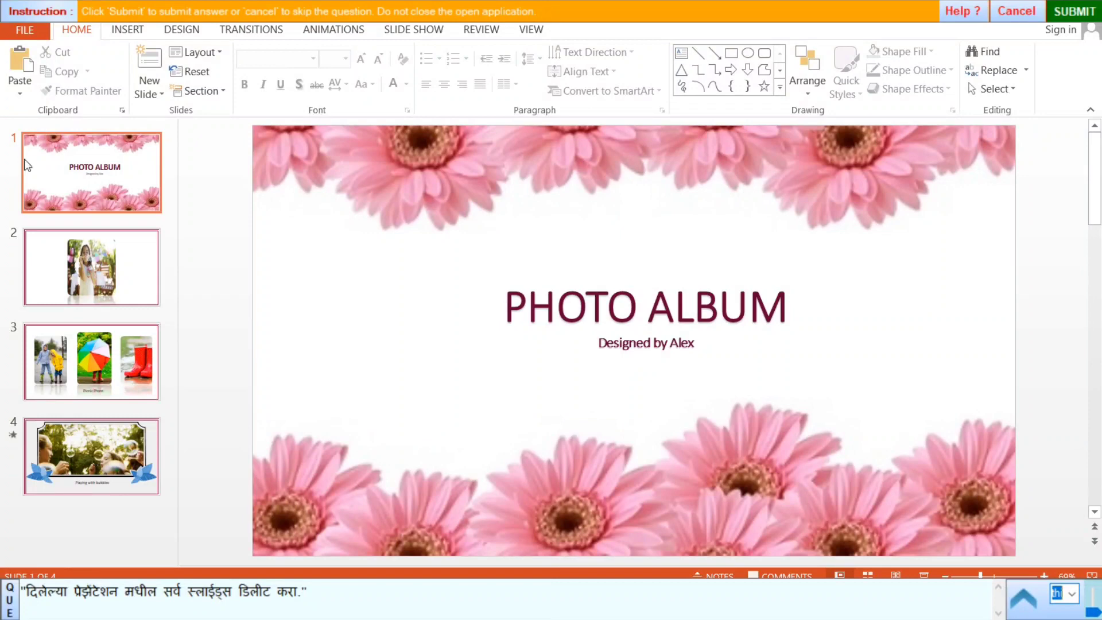
{"action": "left_click", "coordinate": [41, 280]}
{"action": "left_click", "coordinate": [57, 359]}
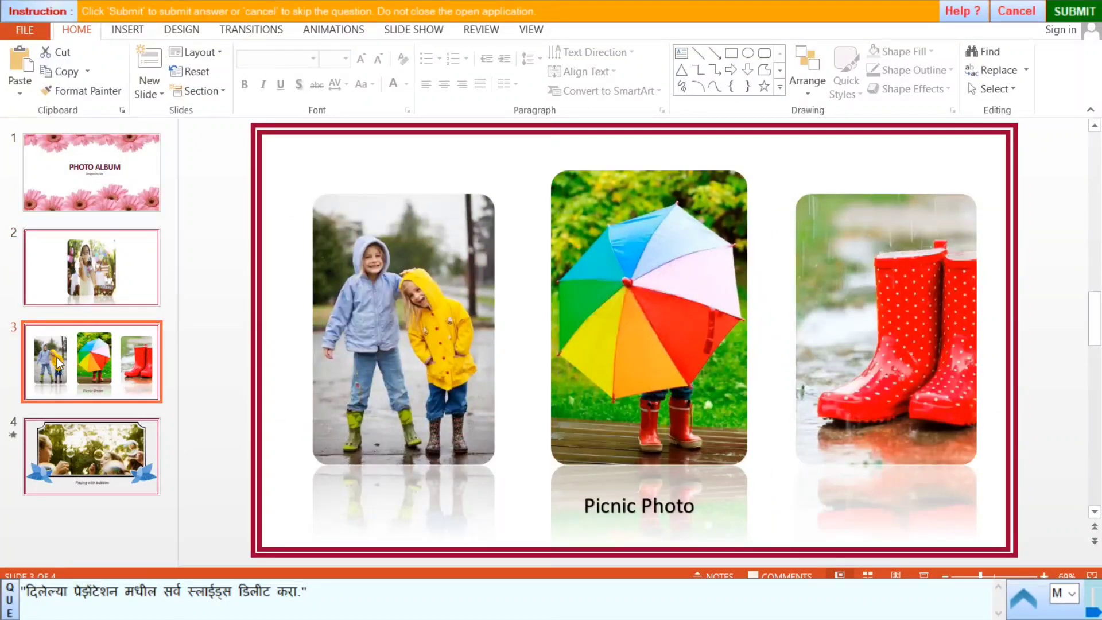
{"action": "key", "text": "ctrl+a"}
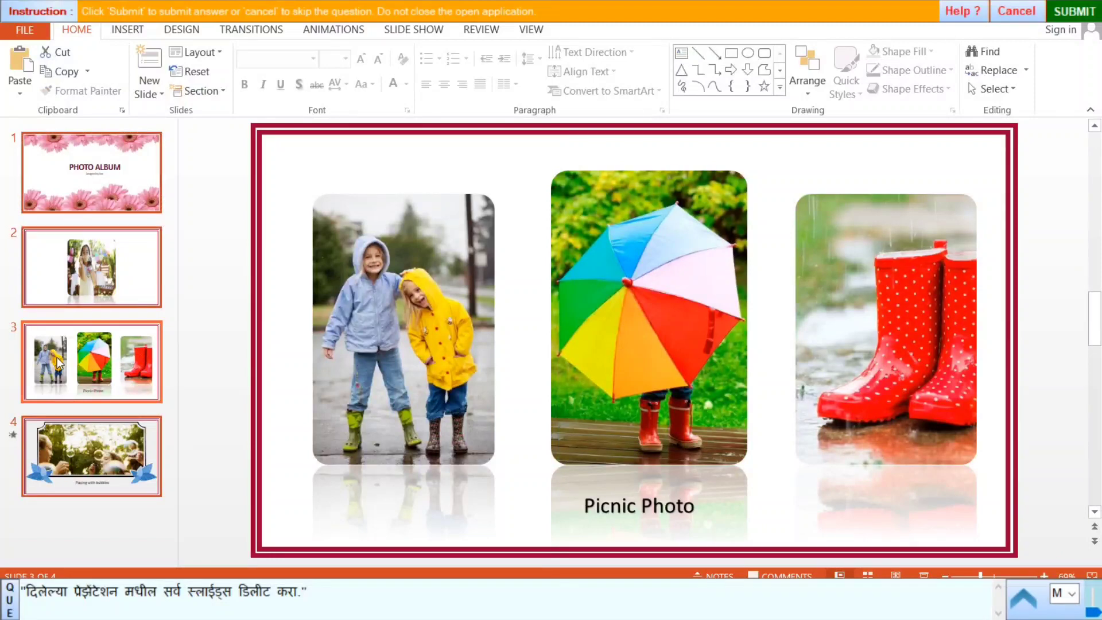
{"action": "key", "text": "Delete"}
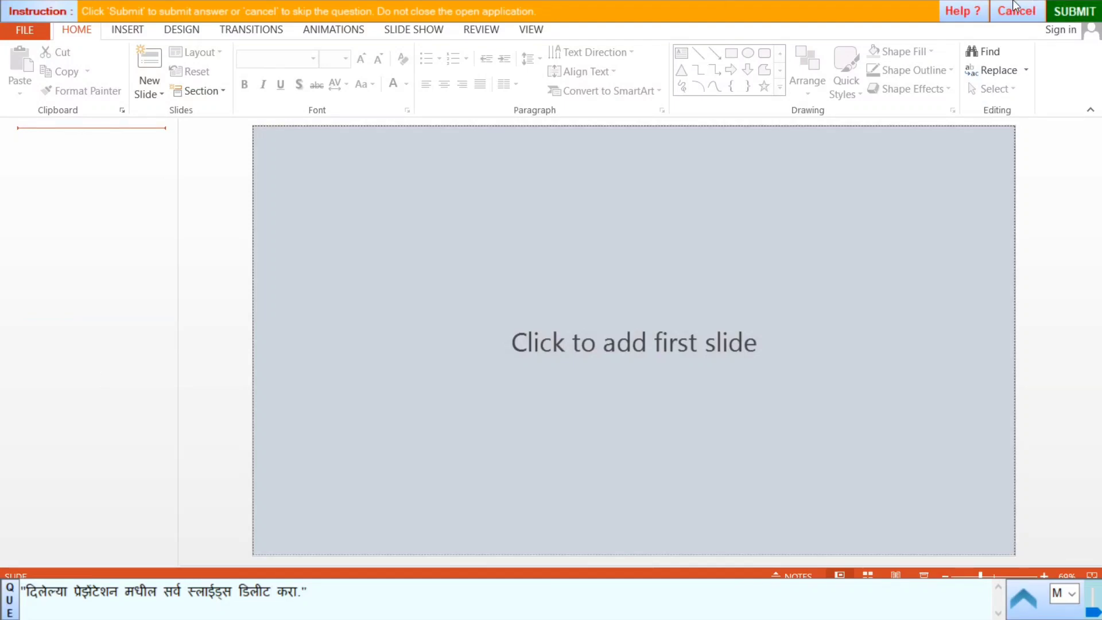
{"action": "left_click", "coordinate": [1074, 12]}
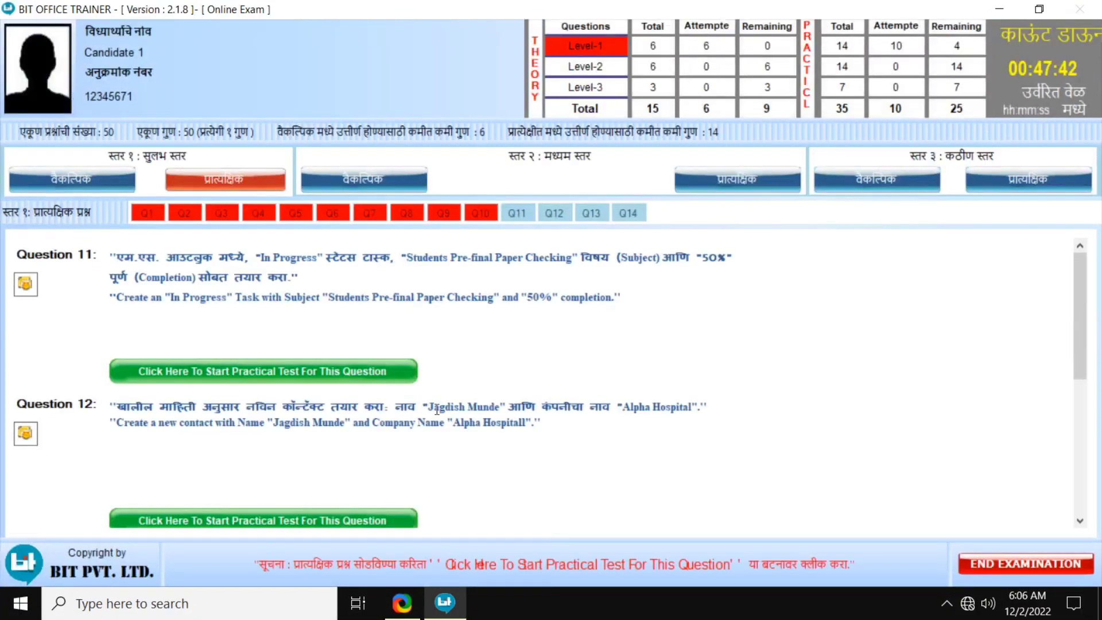
Start practical question 11, create a new Outlook task, and set its status to In Progress
{"action": "left_click", "coordinate": [354, 371]}
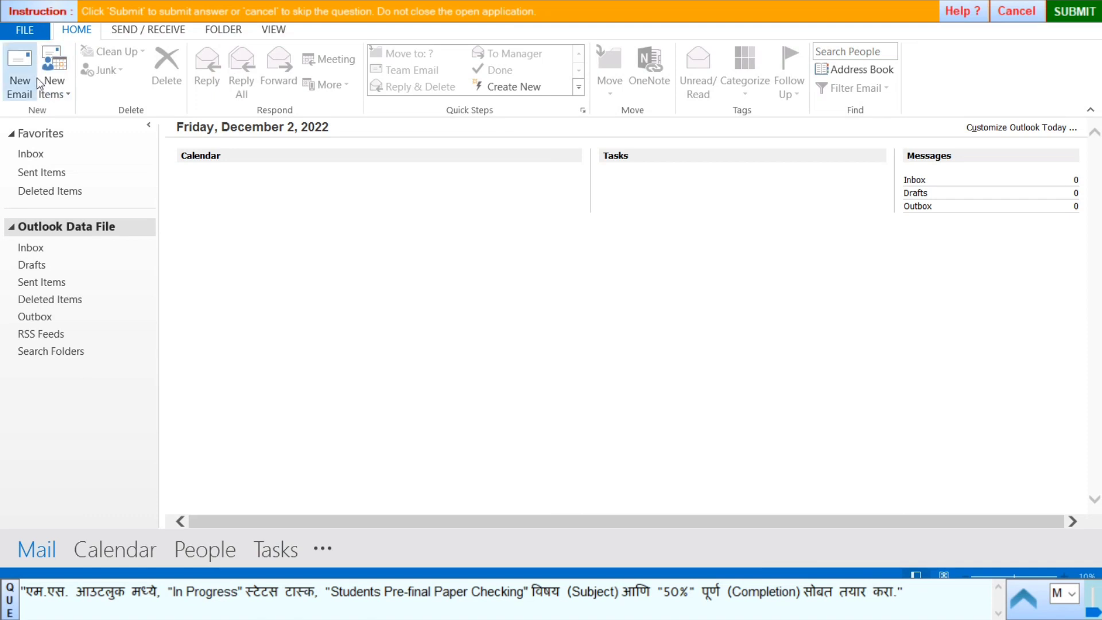
{"action": "left_click", "coordinate": [54, 92]}
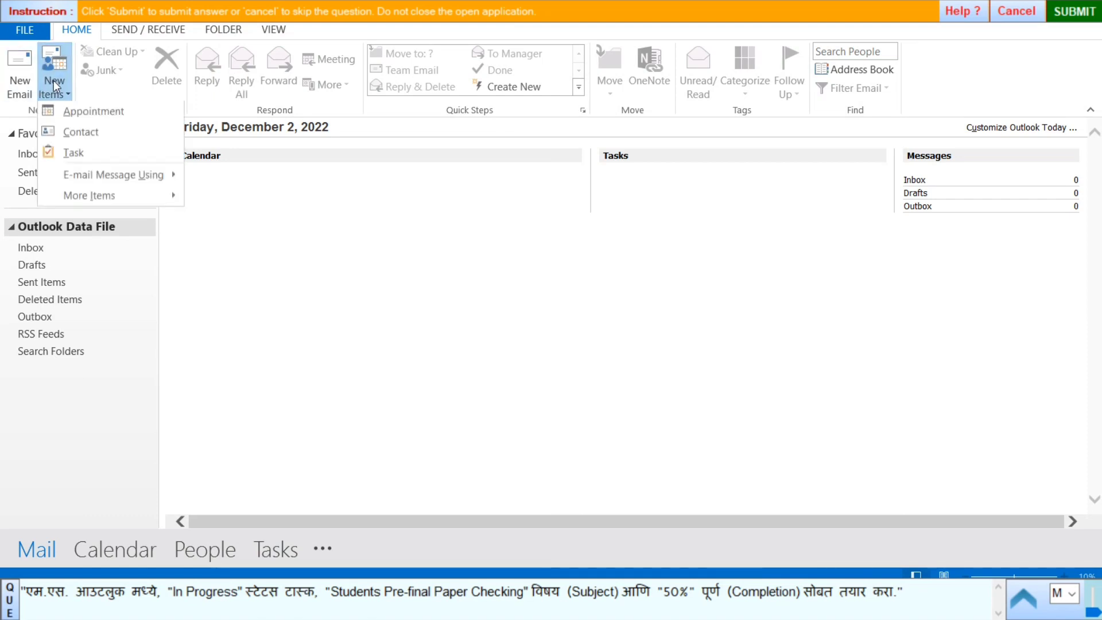
{"action": "left_click", "coordinate": [86, 155]}
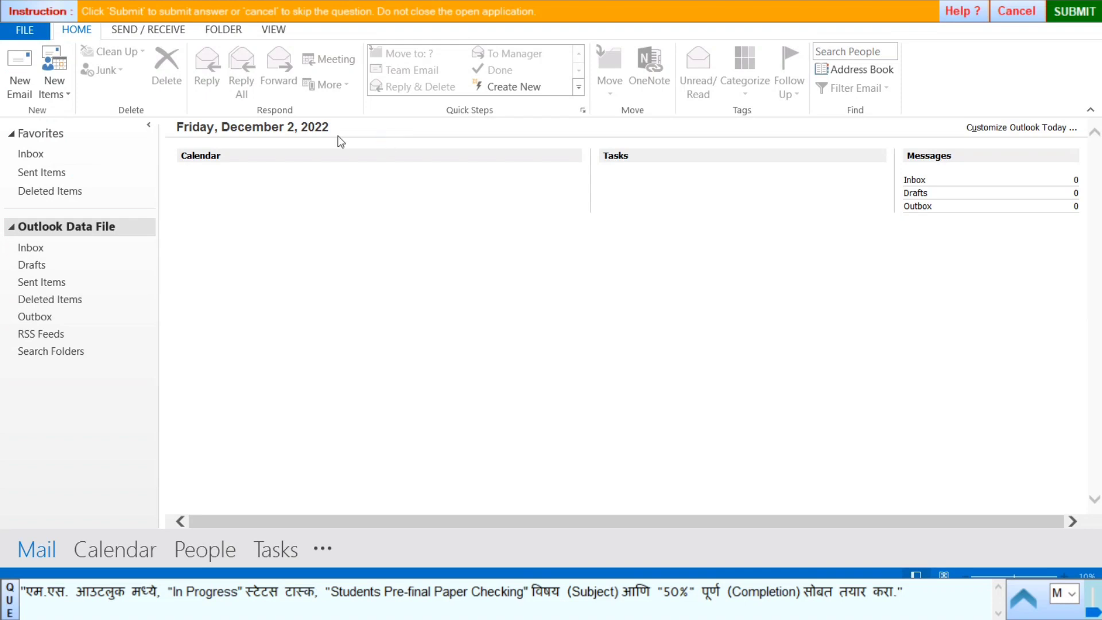
{"action": "mouse_move", "coordinate": [485, 34]}
{"action": "left_mouse_down"}
{"action": "mouse_move", "coordinate": [494, 53]}
{"action": "mouse_move", "coordinate": [470, 61]}
{"action": "mouse_move", "coordinate": [480, 55]}
{"action": "left_mouse_up"}
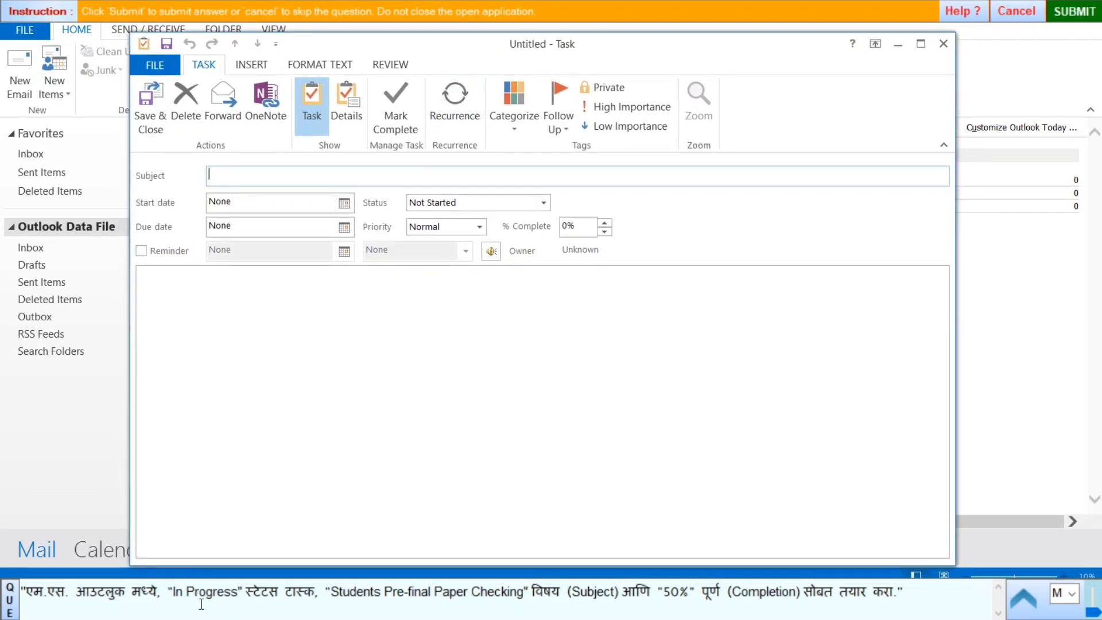
{"action": "left_click", "coordinate": [533, 204]}
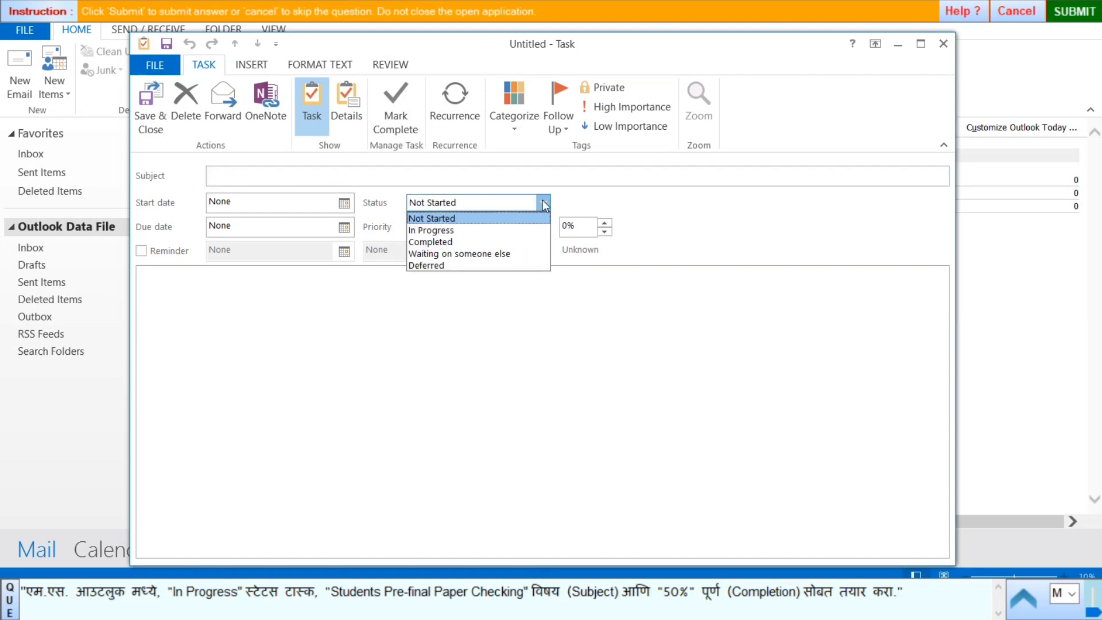
{"action": "left_click", "coordinate": [435, 230]}
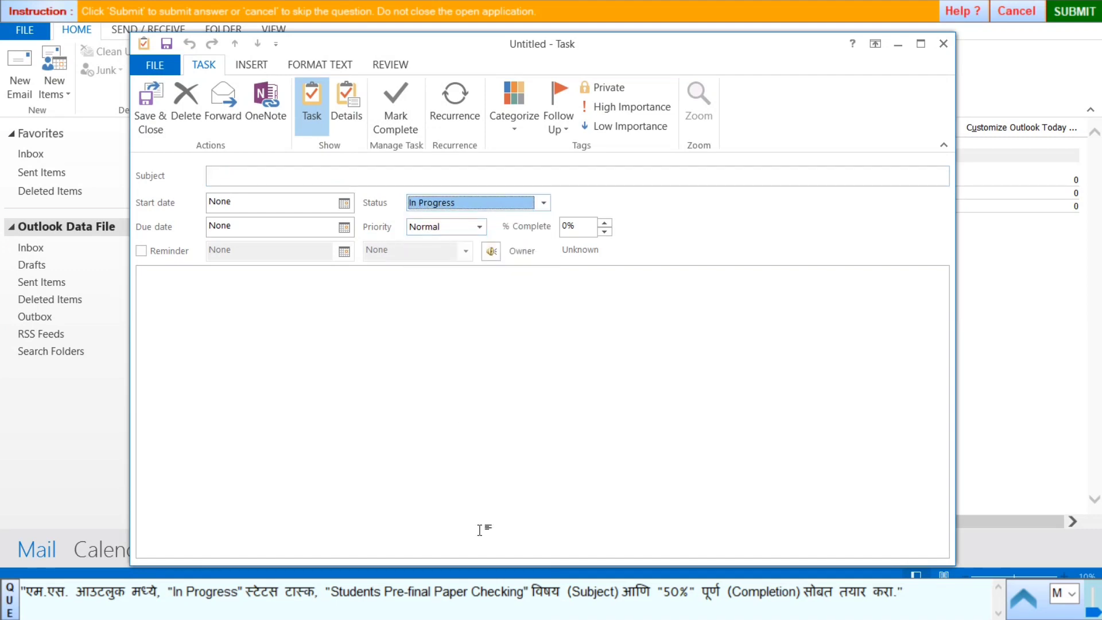
Give the task the subject "Students Pre-final Paper Checking" and 50% completion, then save it and submit the answer
{"action": "left_click_drag", "start_coordinate": [332, 595], "coordinate": [508, 602]}
{"action": "key", "text": "ctrl+c"}
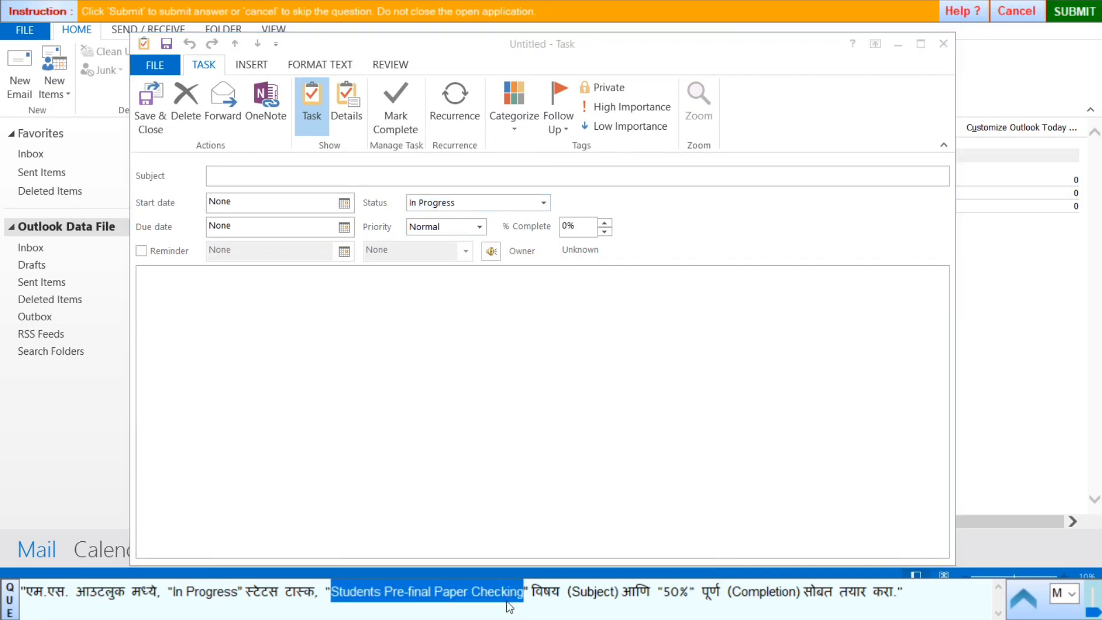
{"action": "left_click", "coordinate": [244, 176]}
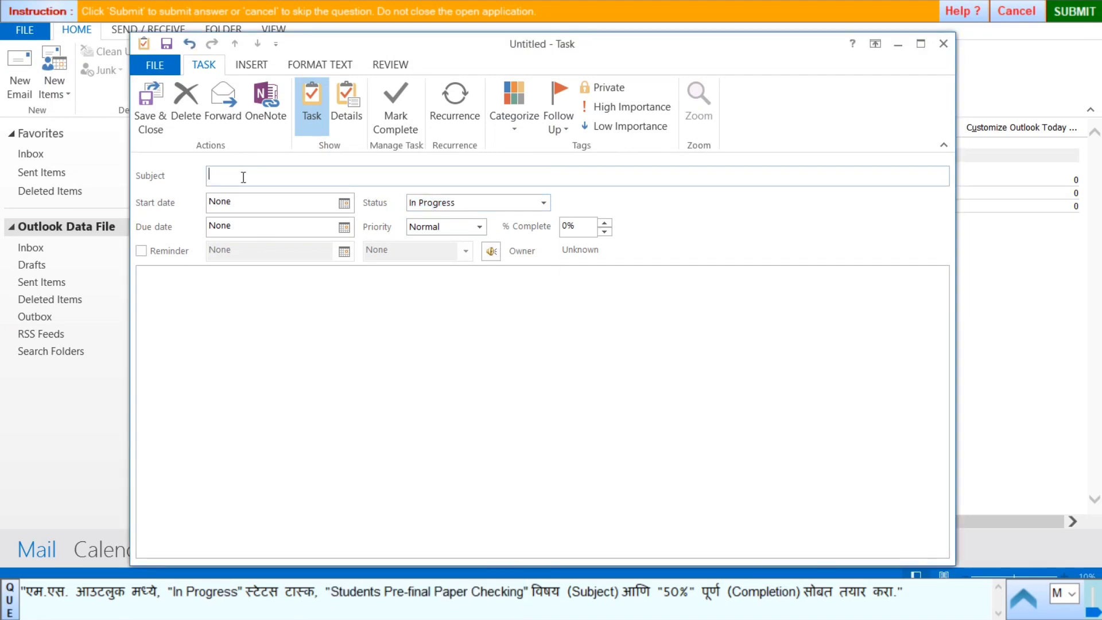
{"action": "key", "text": "ctrl+v"}
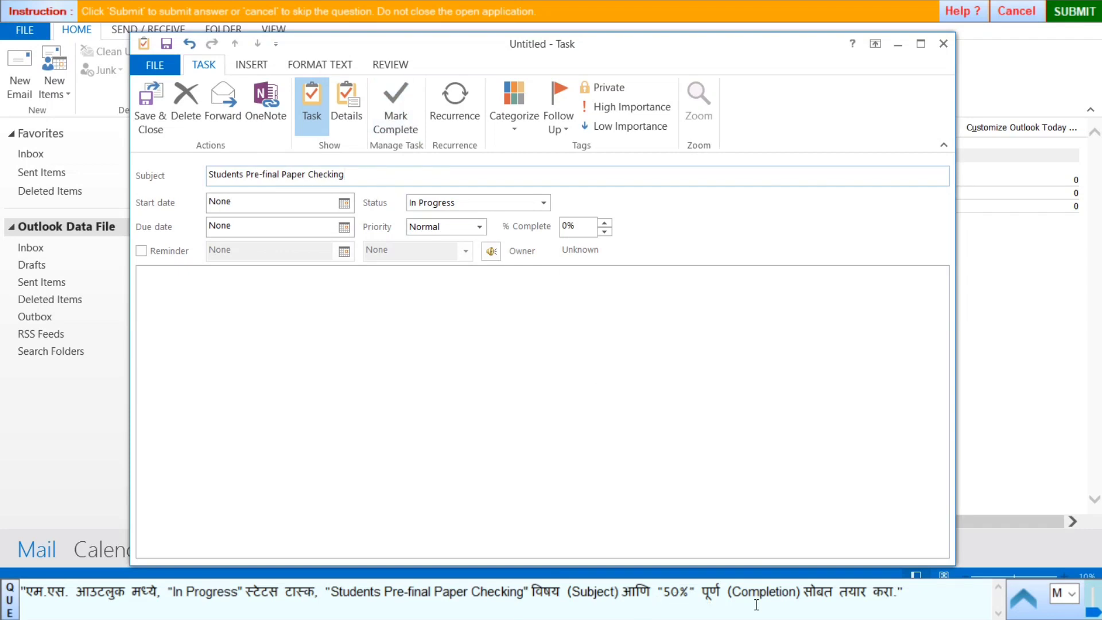
{"action": "left_click", "coordinate": [604, 223]}
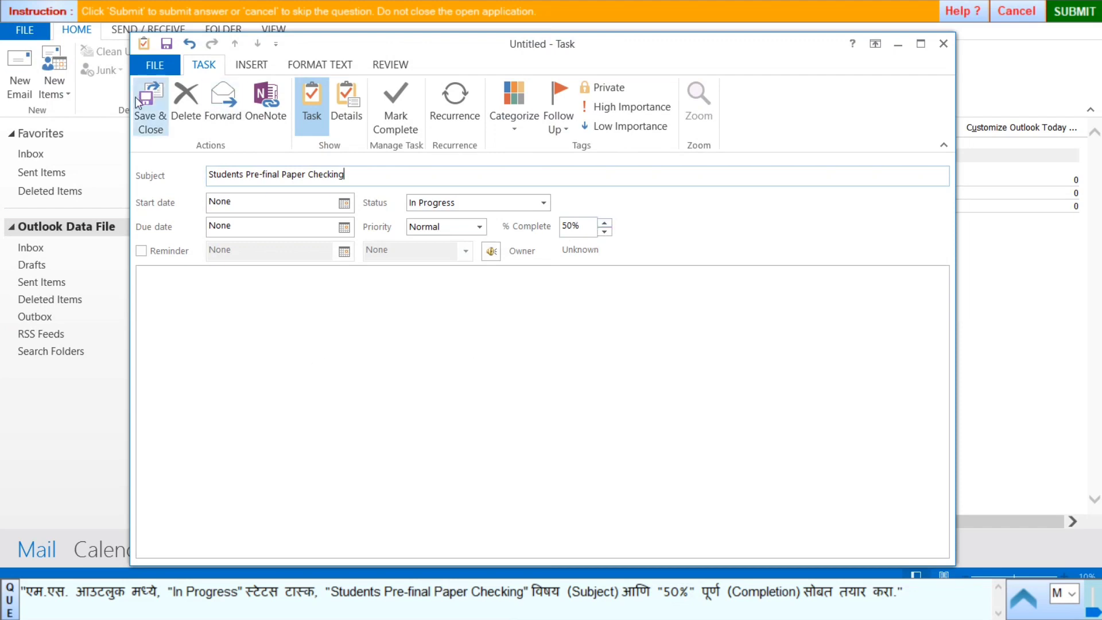
{"action": "left_click", "coordinate": [147, 110]}
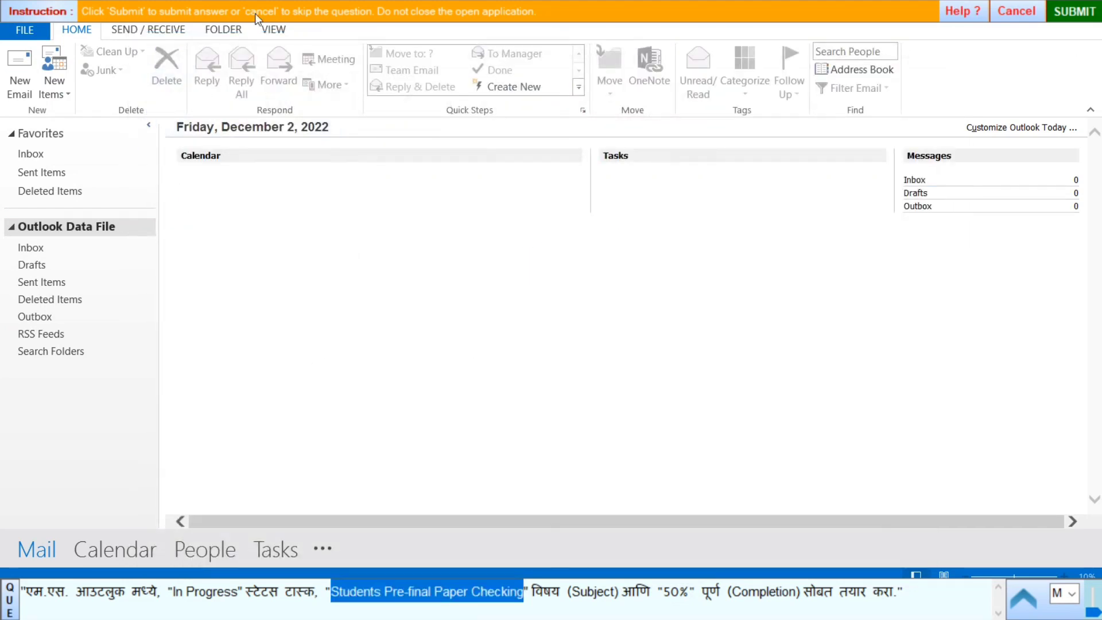
{"action": "left_click", "coordinate": [1070, 14]}
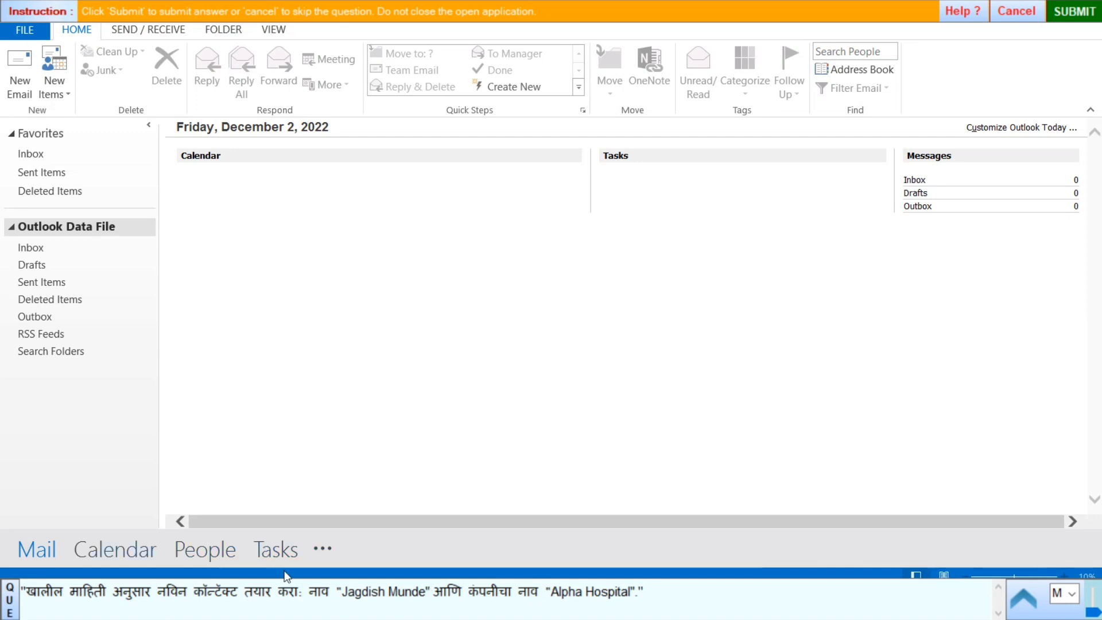
Create a new contact for practical question 12 and enter the full name given in the question
{"action": "left_click", "coordinate": [58, 92]}
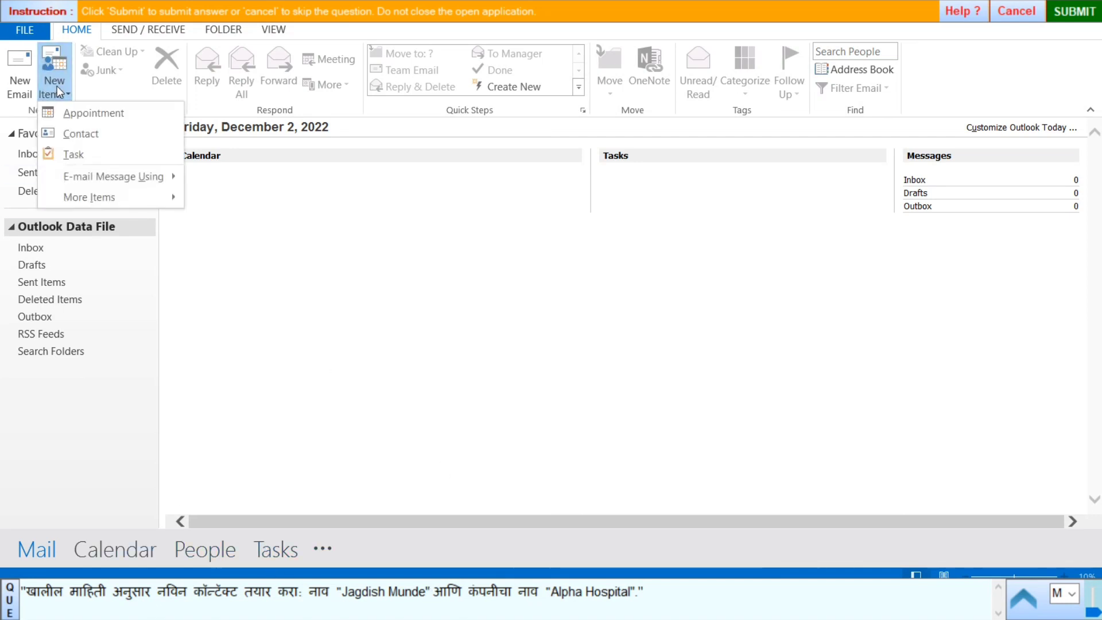
{"action": "left_click", "coordinate": [91, 135]}
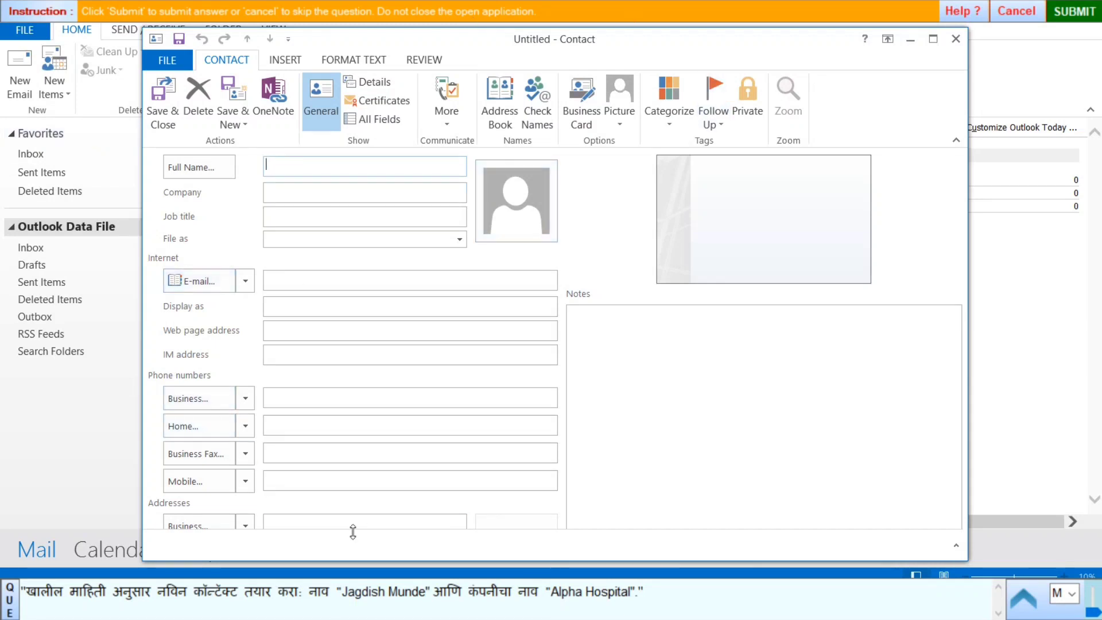
{"action": "left_click_drag", "start_coordinate": [344, 592], "coordinate": [400, 596]}
{"action": "key", "text": "ctrl+c"}
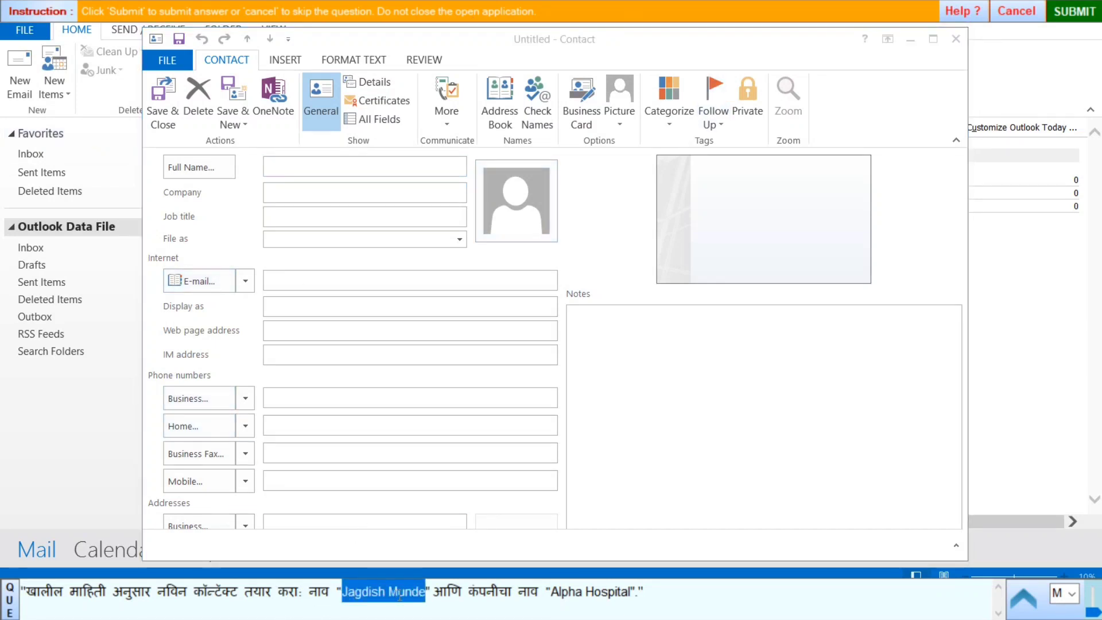
{"action": "left_click", "coordinate": [291, 168]}
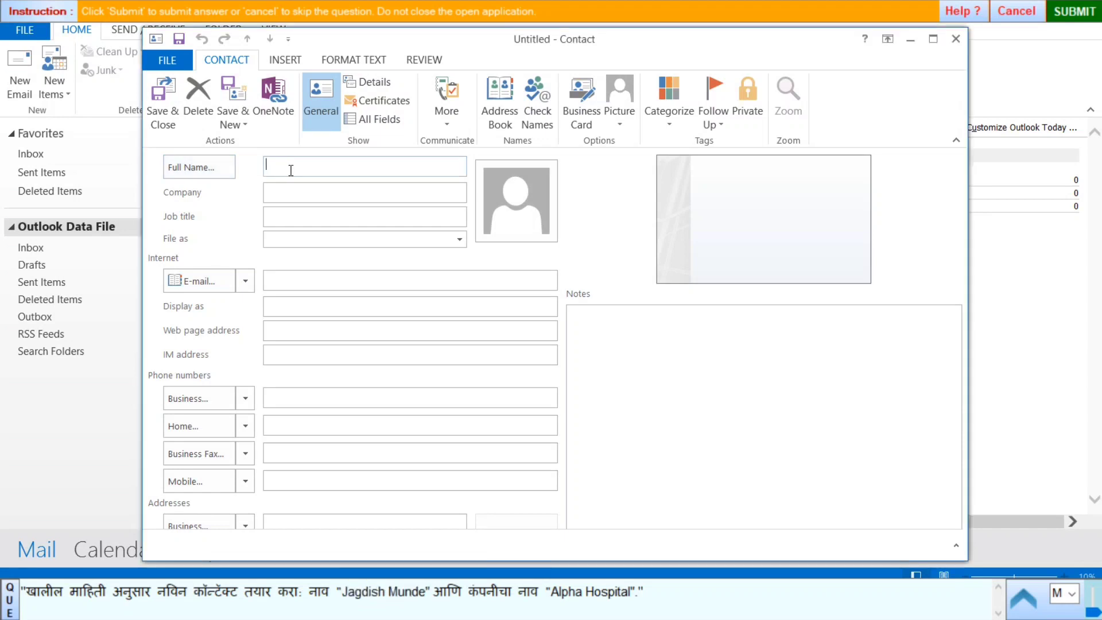
{"action": "key", "text": "ctrl+v"}
Set the contact's company to "Alpha Hospital", save the contact, and submit the answer
{"action": "left_click_drag", "start_coordinate": [556, 592], "coordinate": [610, 586]}
{"action": "key", "text": "ctrl+c"}
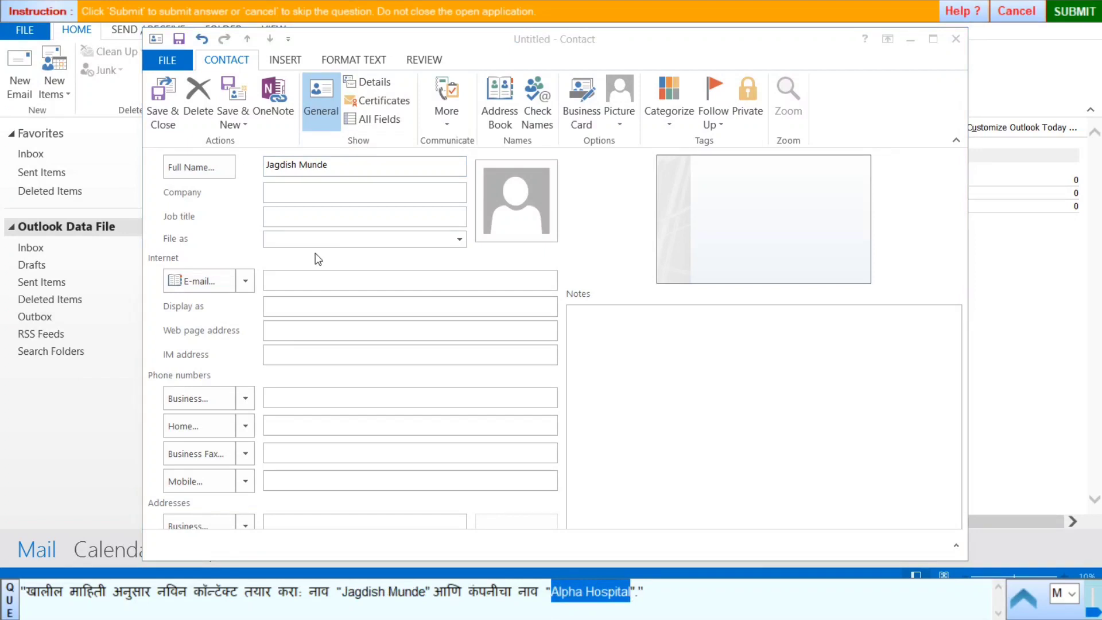
{"action": "left_click", "coordinate": [288, 194]}
{"action": "key", "text": "ctrl+v"}
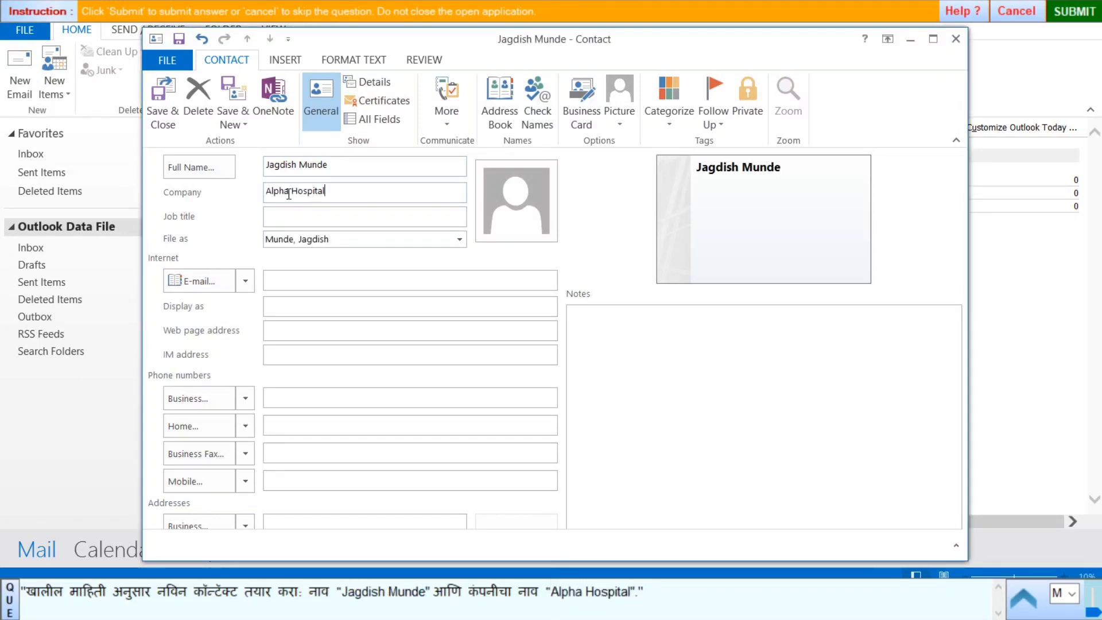
{"action": "left_click", "coordinate": [157, 111]}
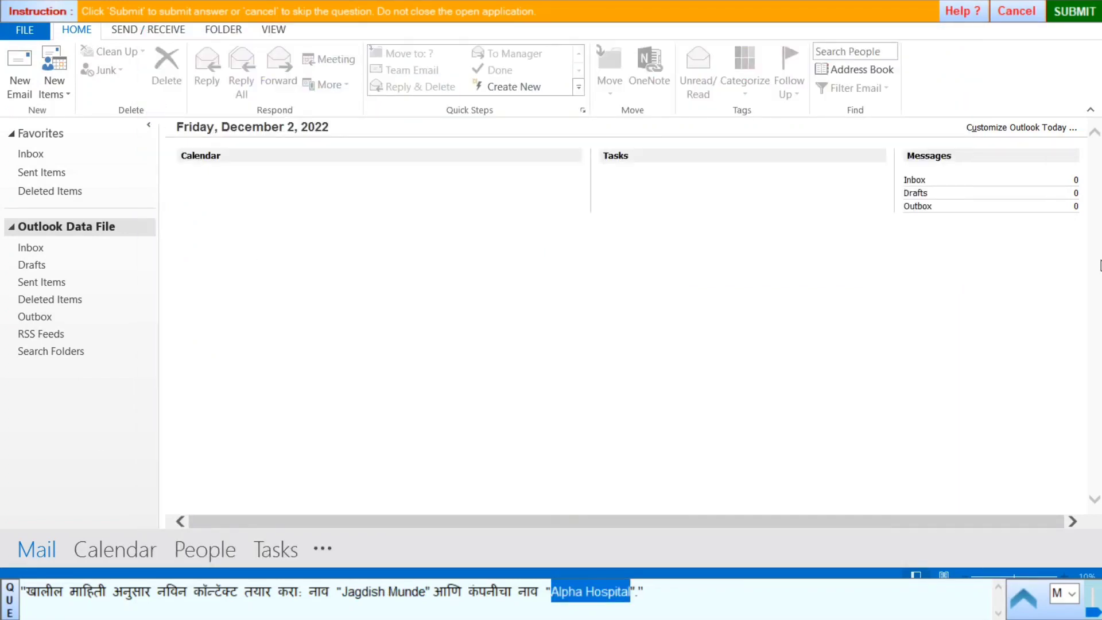
{"action": "left_click", "coordinate": [1073, 10]}
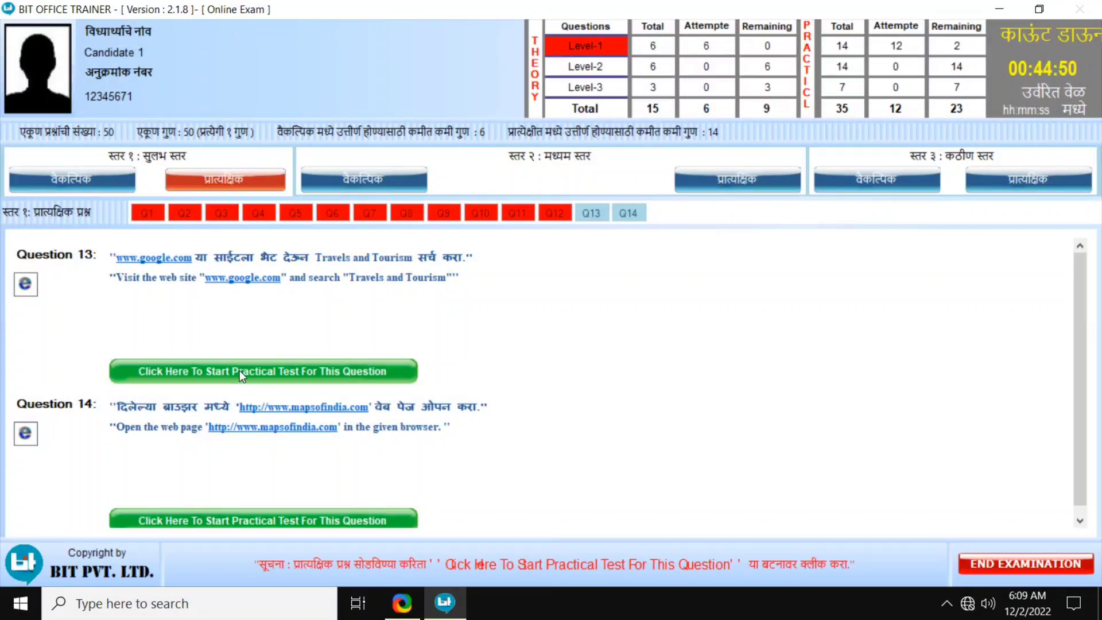
{"action": "left_click", "coordinate": [239, 371]}
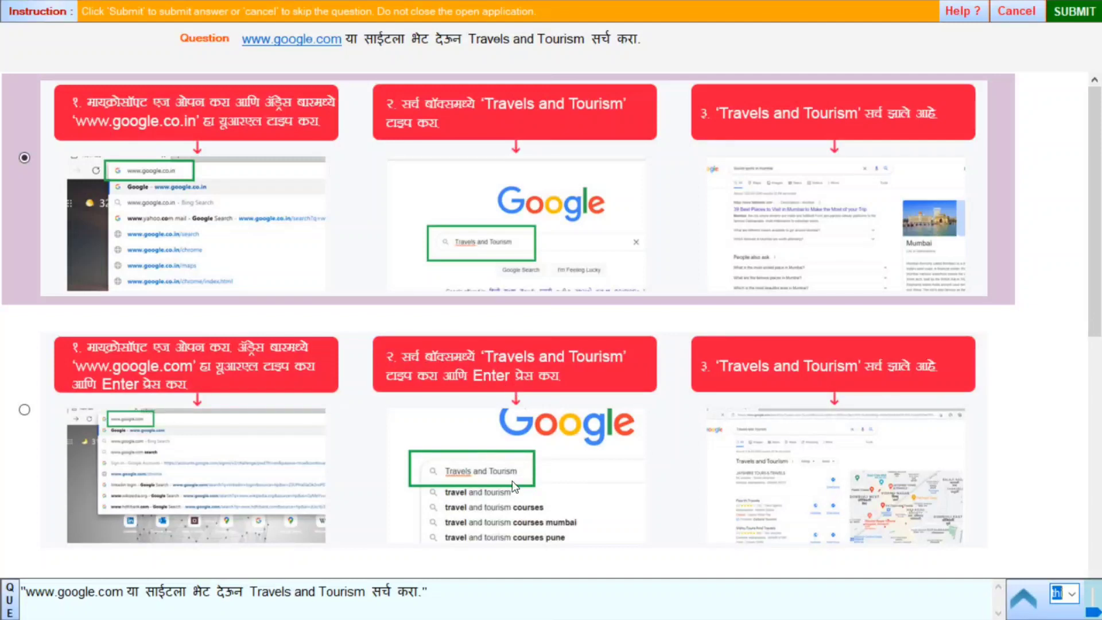
{"action": "scroll", "coordinate": [512, 480], "scroll_direction": "down", "scroll_amount": 8}
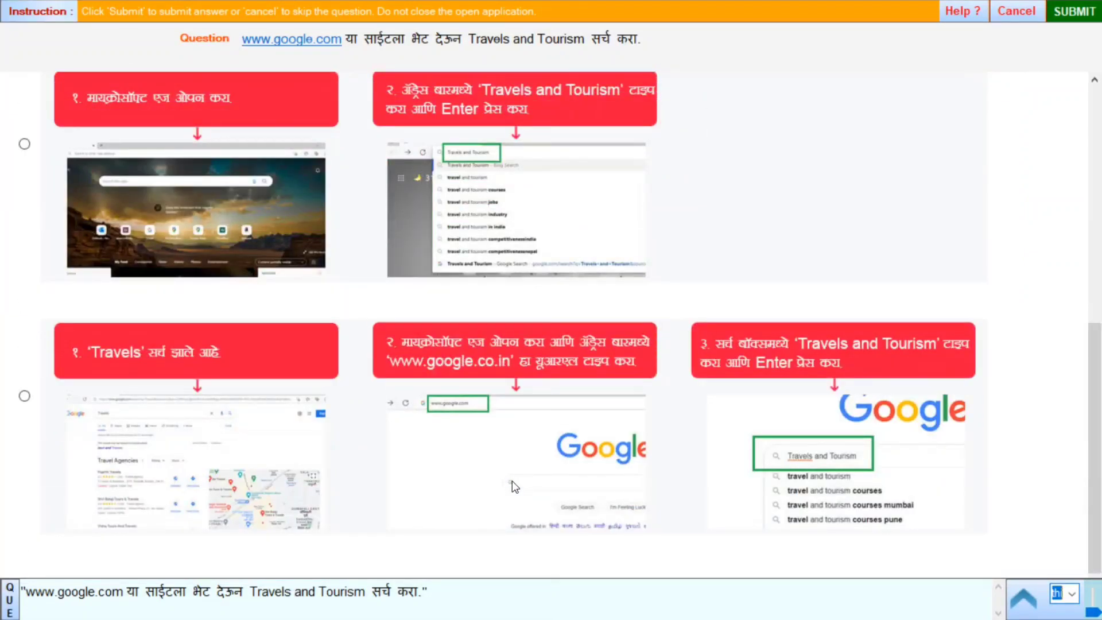
{"action": "scroll", "coordinate": [512, 480], "scroll_direction": "up", "scroll_amount": 4}
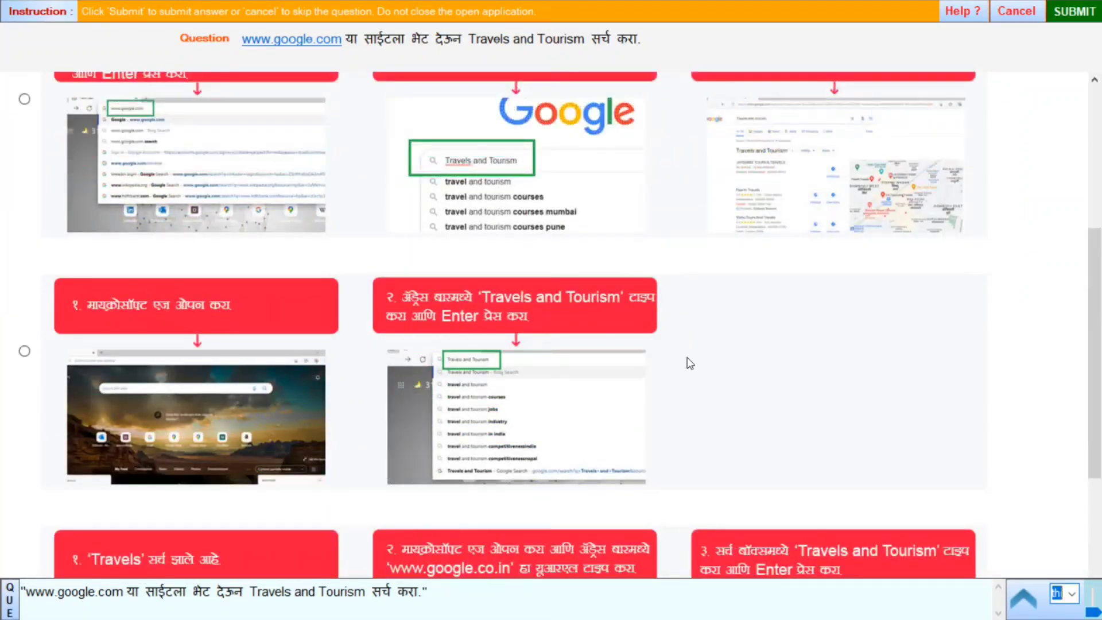
{"action": "scroll", "coordinate": [644, 383], "scroll_direction": "up", "scroll_amount": 2}
{"action": "scroll", "coordinate": [25, 205], "scroll_direction": "up", "scroll_amount": 2}
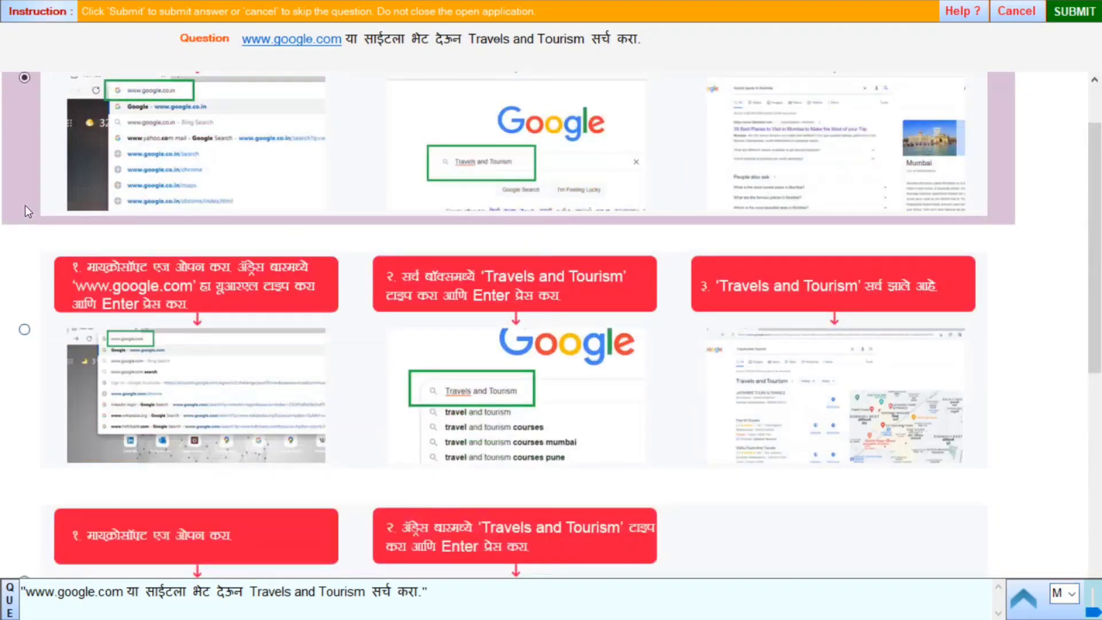
{"action": "left_click", "coordinate": [24, 329]}
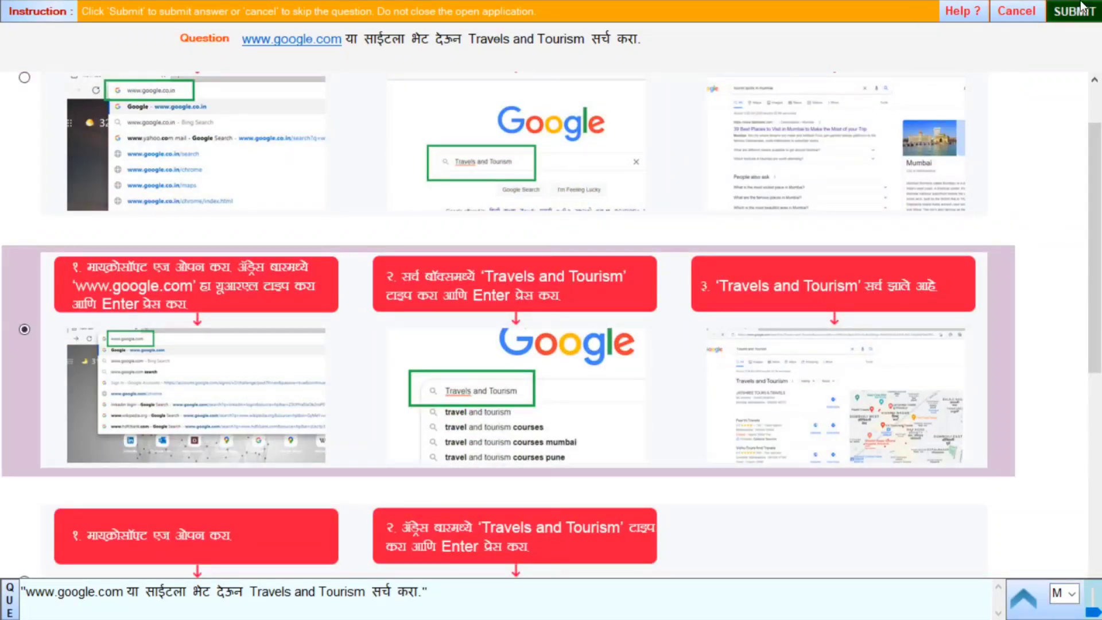
{"action": "left_click", "coordinate": [1063, 11]}
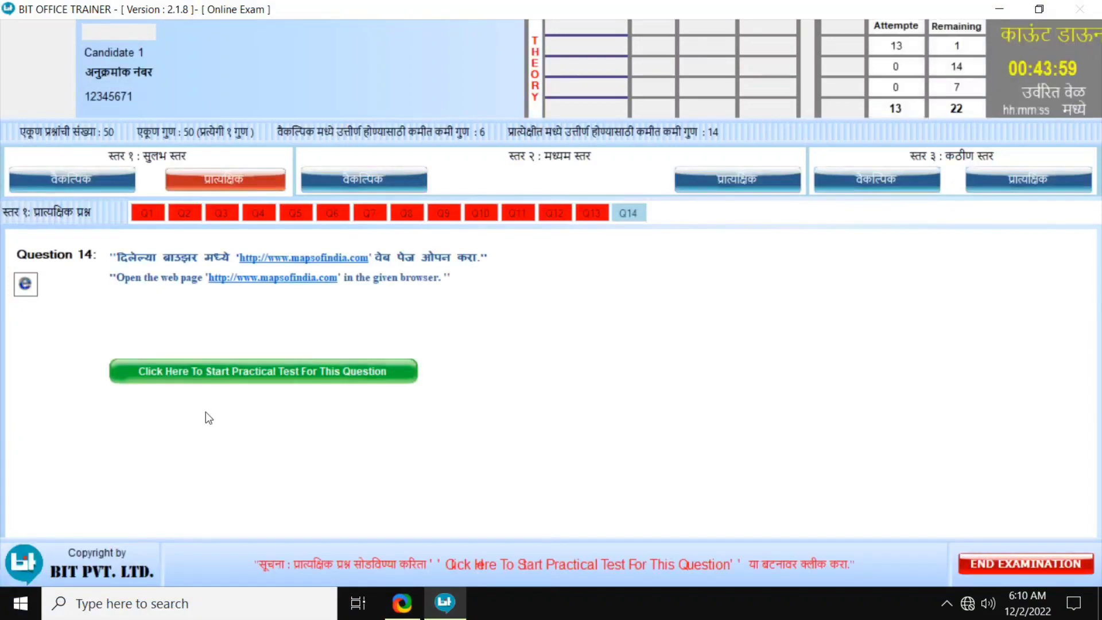
{"action": "left_click", "coordinate": [226, 376]}
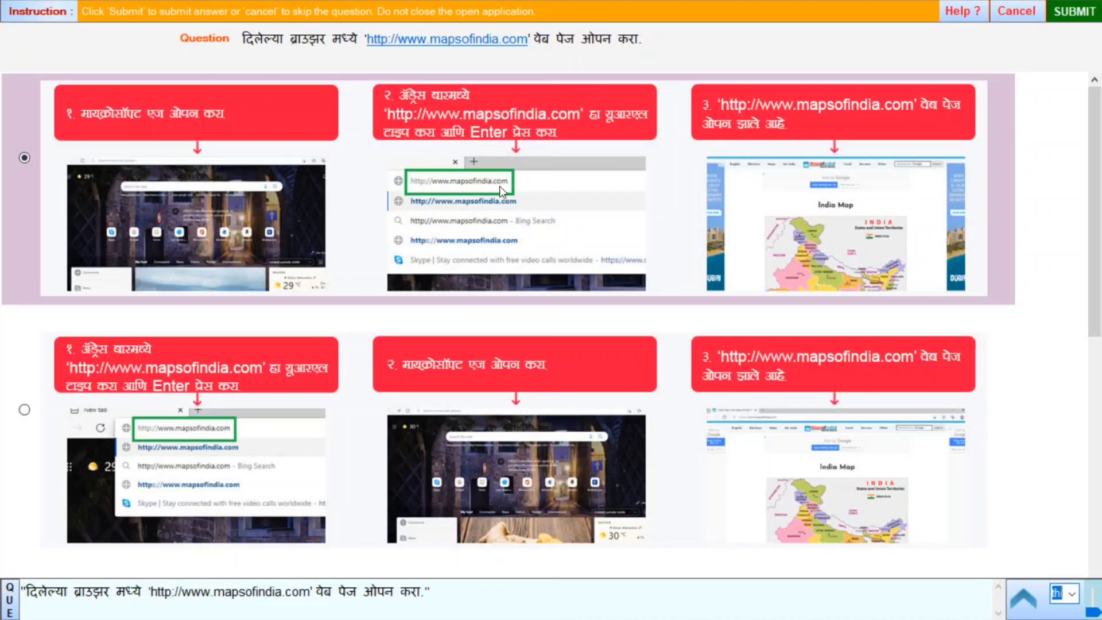
{"action": "scroll", "coordinate": [435, 298], "scroll_direction": "down", "scroll_amount": 3}
{"action": "scroll", "coordinate": [437, 303], "scroll_direction": "down", "scroll_amount": 3}
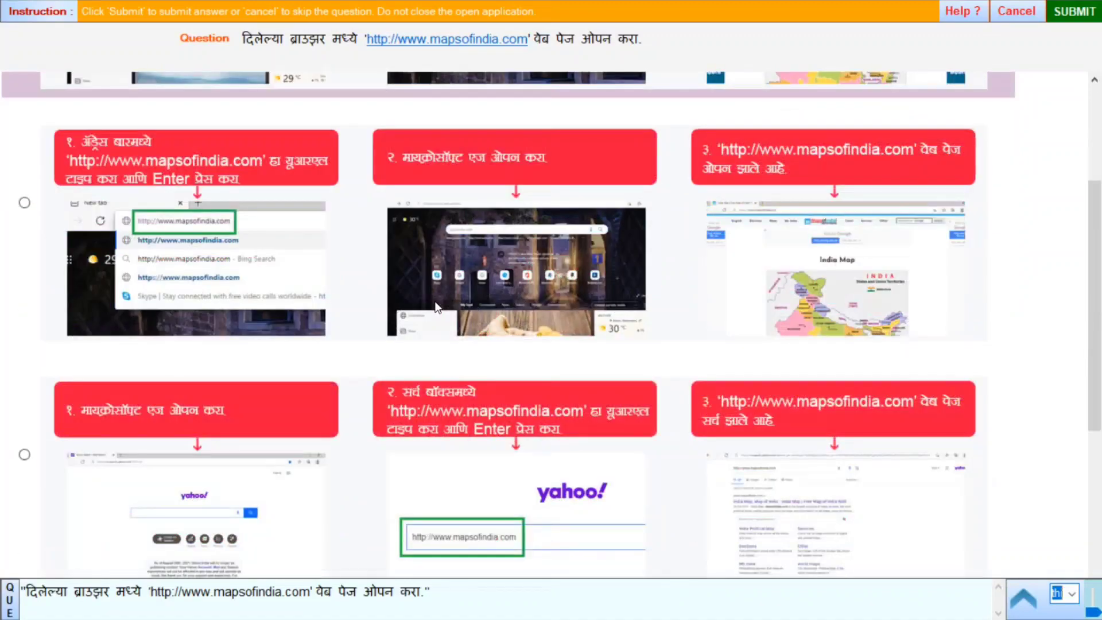
{"action": "scroll", "coordinate": [436, 307], "scroll_direction": "down", "scroll_amount": 3}
{"action": "scroll", "coordinate": [436, 307], "scroll_direction": "down", "scroll_amount": 3}
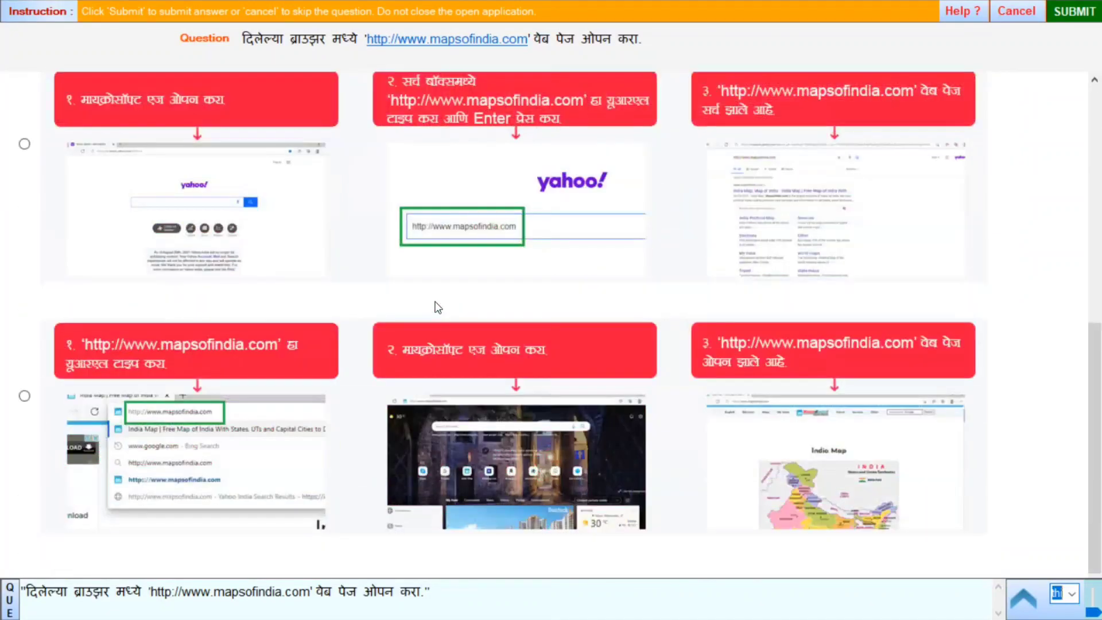
{"action": "scroll", "coordinate": [436, 307], "scroll_direction": "up", "scroll_amount": 10}
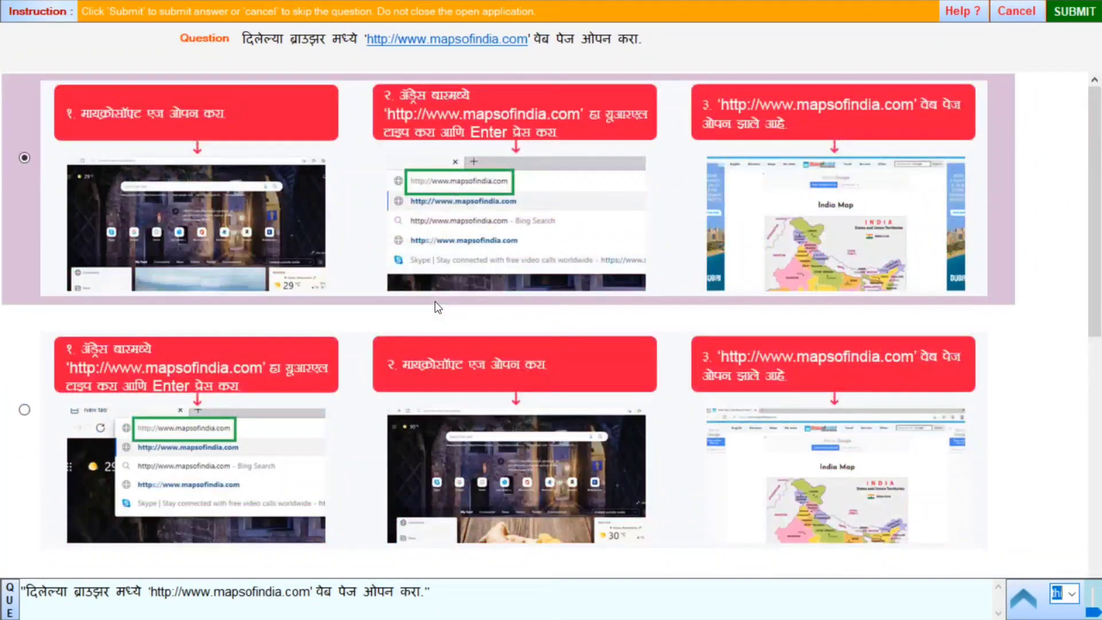
{"action": "left_click", "coordinate": [1073, 11]}
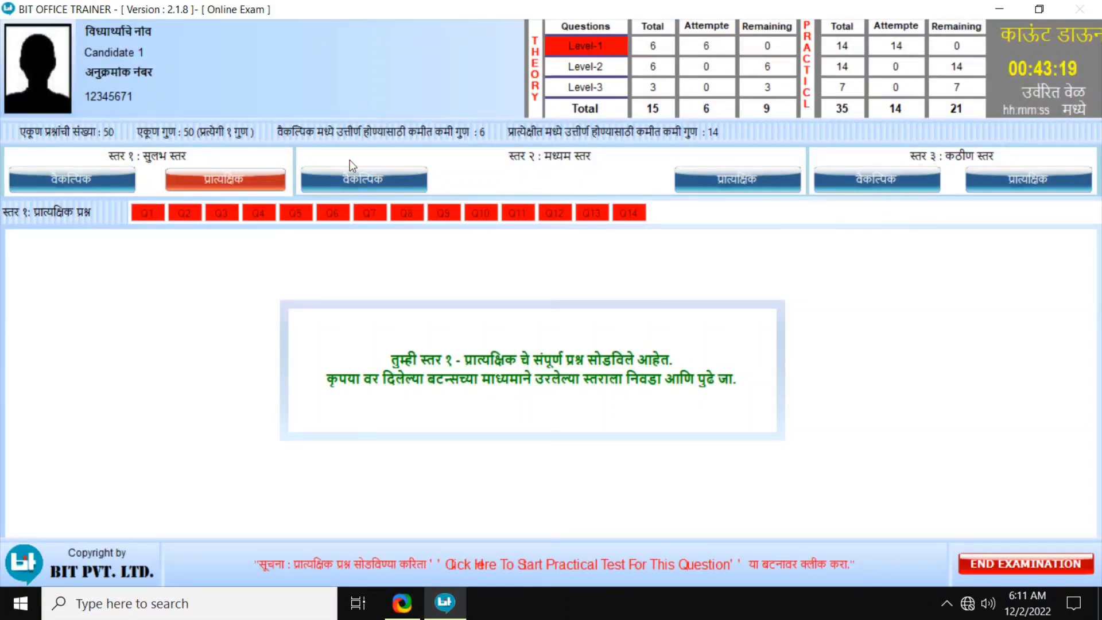
Open the Level 2 theory questions and submit "Optical" for question 7 and "HiFD Disks" for question 8
{"action": "left_click", "coordinate": [362, 184]}
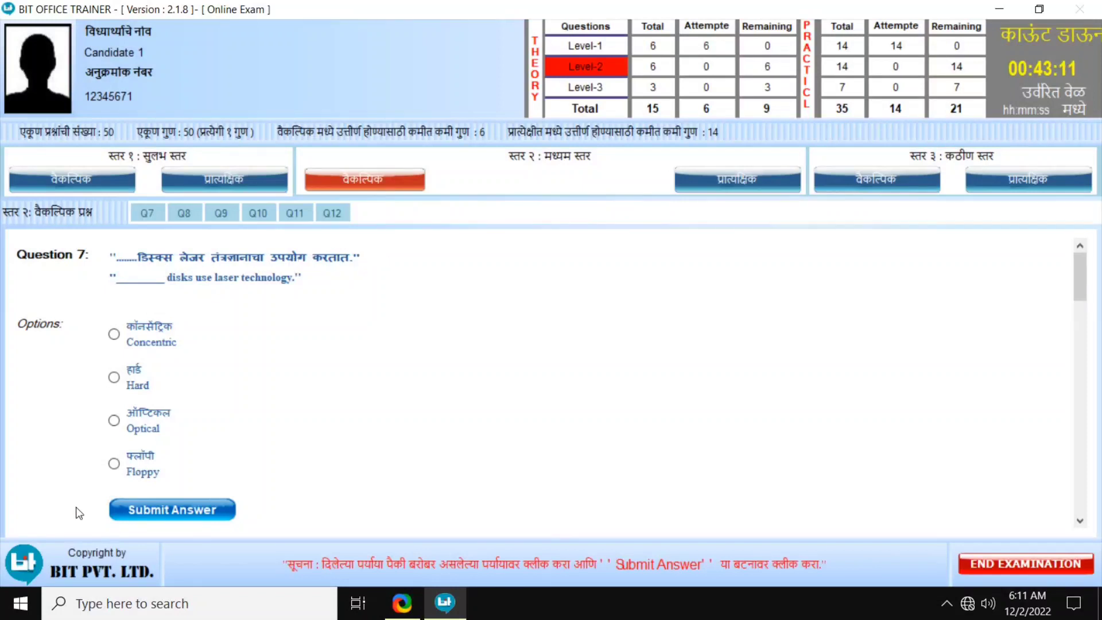
{"action": "left_click", "coordinate": [114, 420]}
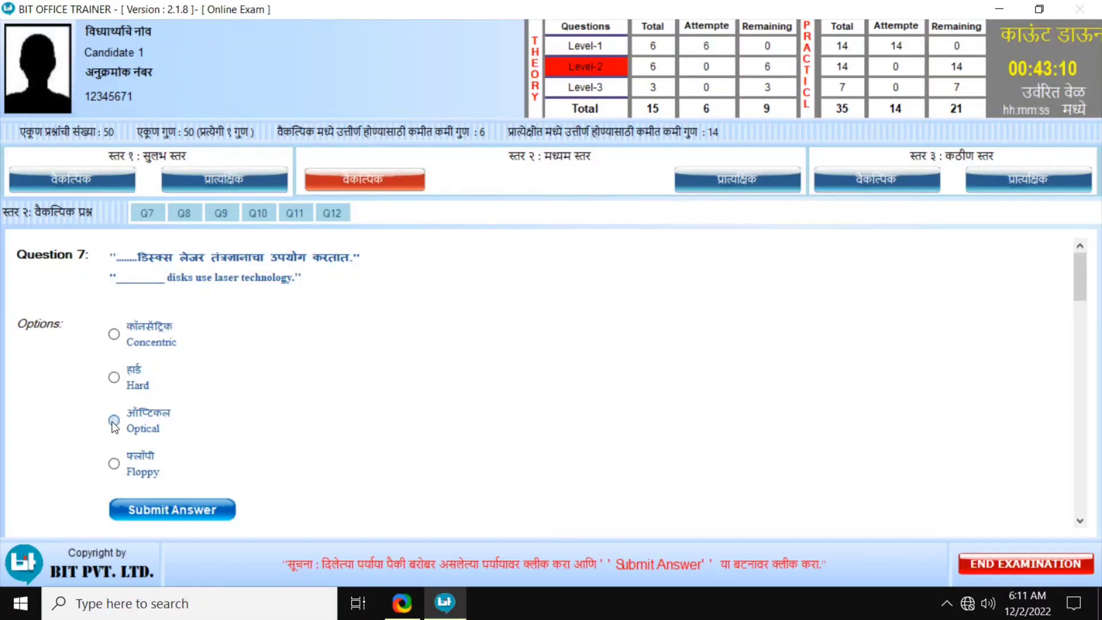
{"action": "left_click", "coordinate": [182, 516]}
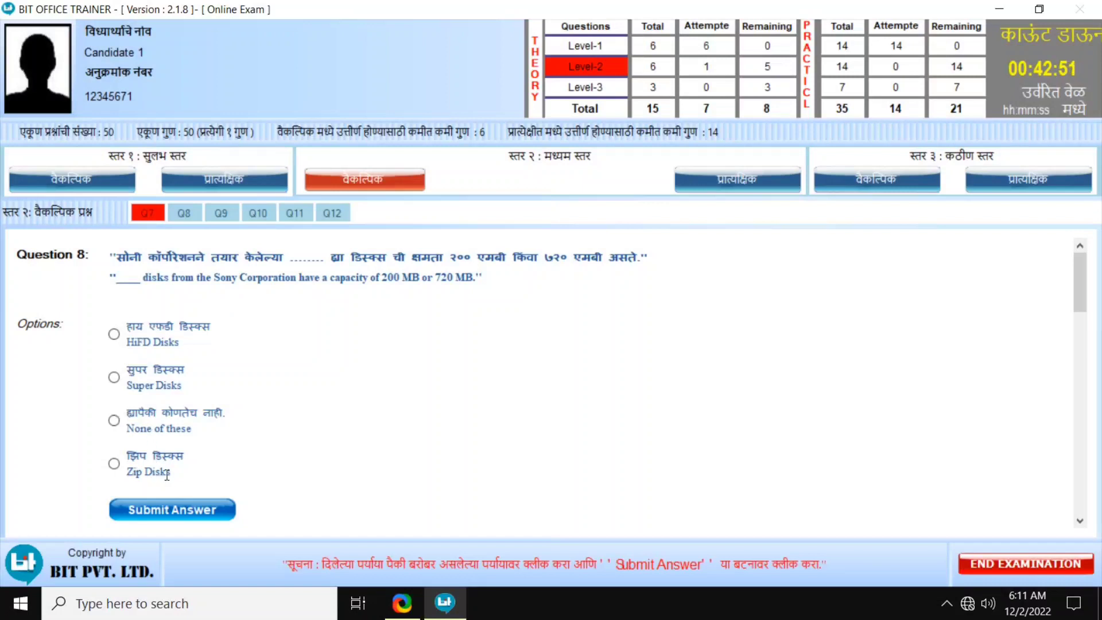
{"action": "left_click", "coordinate": [113, 335]}
{"action": "left_click", "coordinate": [203, 516]}
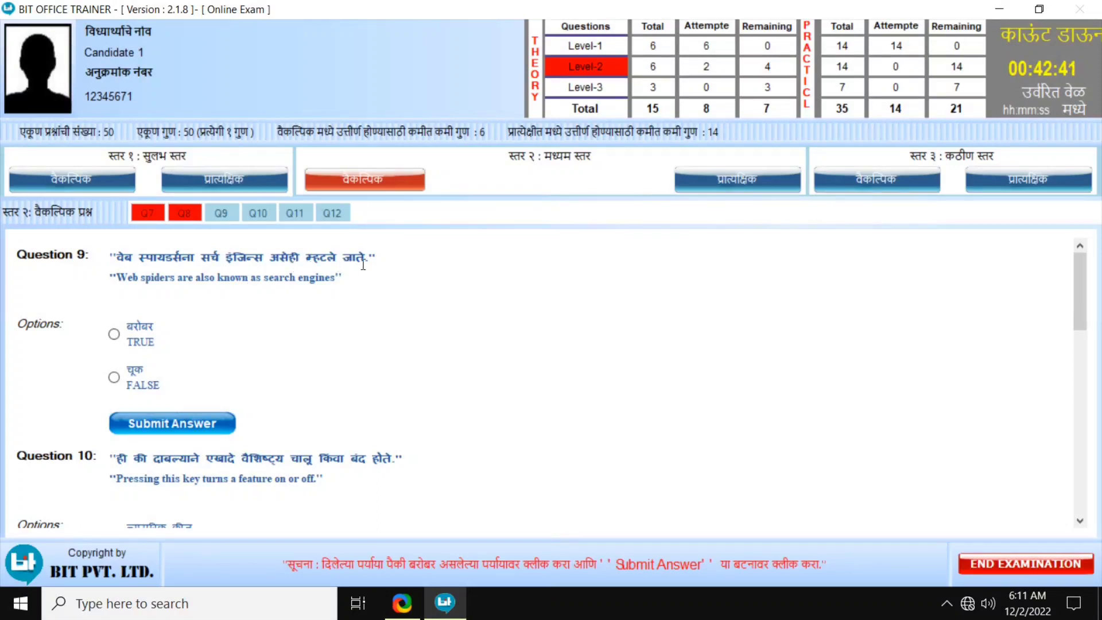
Submit "FALSE" for theory question 9 and "Toggle Keys" for question 10
{"action": "left_click", "coordinate": [114, 377]}
{"action": "left_click", "coordinate": [132, 419]}
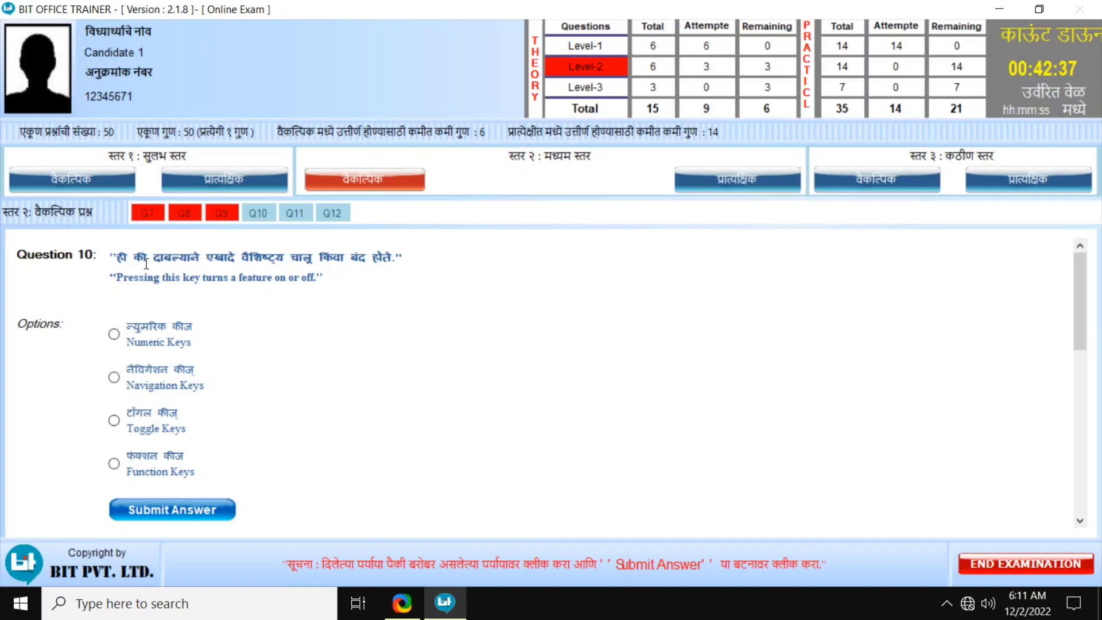
{"action": "left_click", "coordinate": [114, 421]}
{"action": "left_click", "coordinate": [144, 504]}
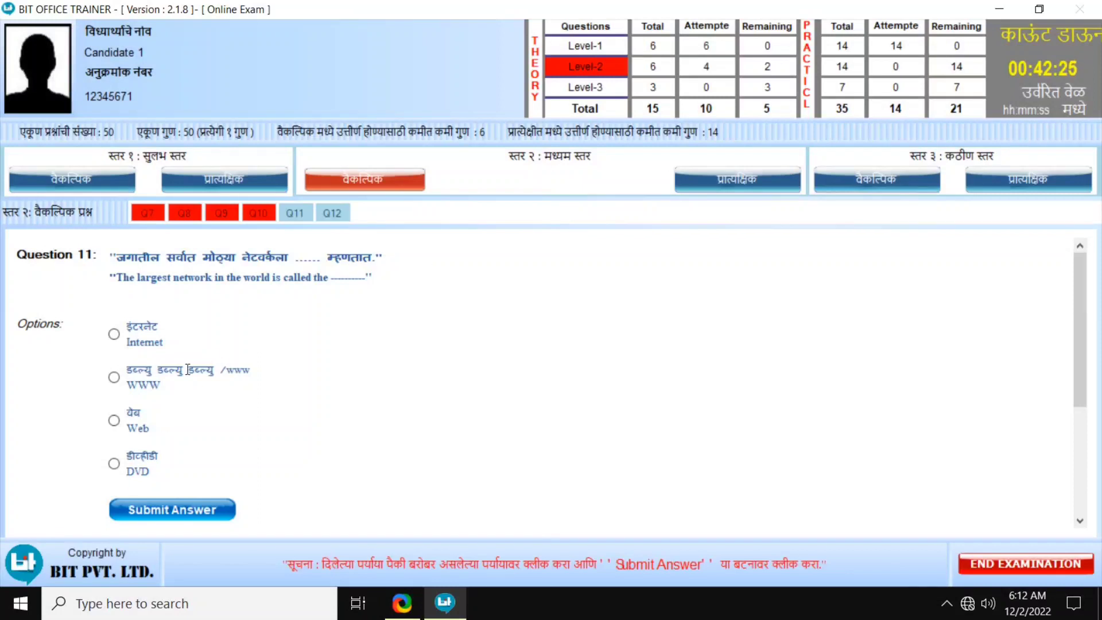
Submit "Internet" for theory question 11 and "FALSE" for question 12
{"action": "left_click", "coordinate": [114, 334]}
{"action": "left_click", "coordinate": [187, 510]}
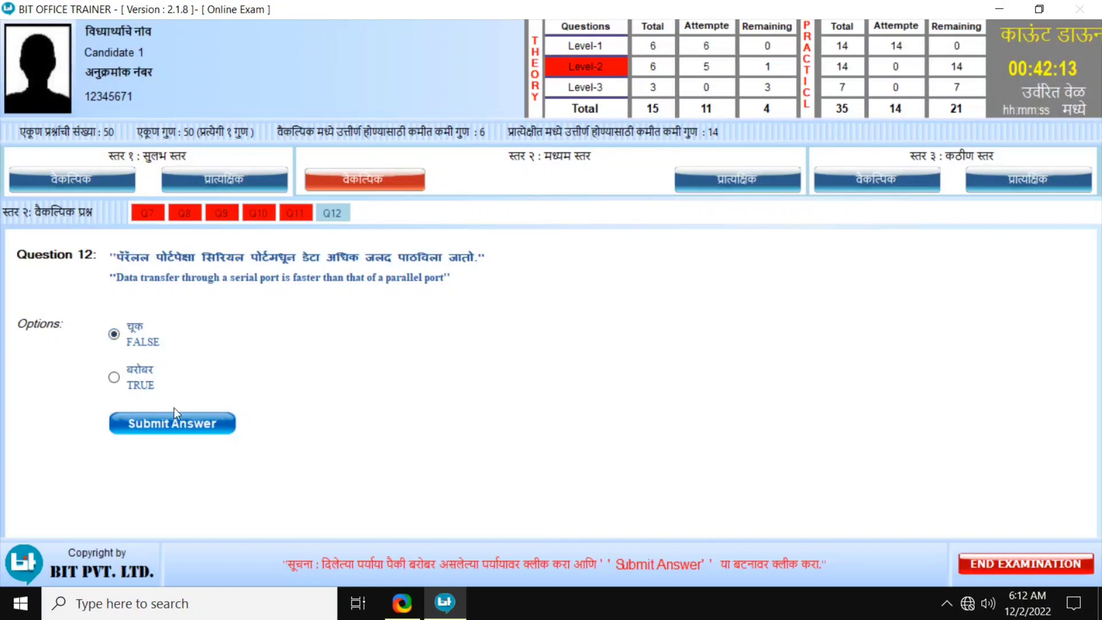
{"action": "left_click", "coordinate": [179, 428]}
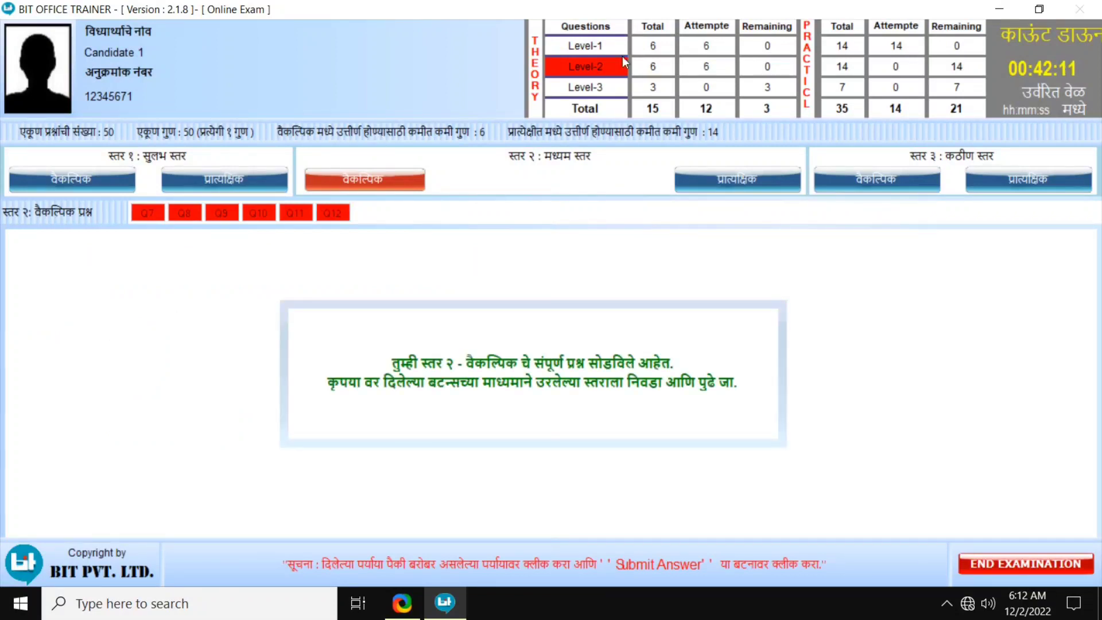
Start practical question 1 of Level 2 and open the Support folder
{"action": "left_click", "coordinate": [722, 181]}
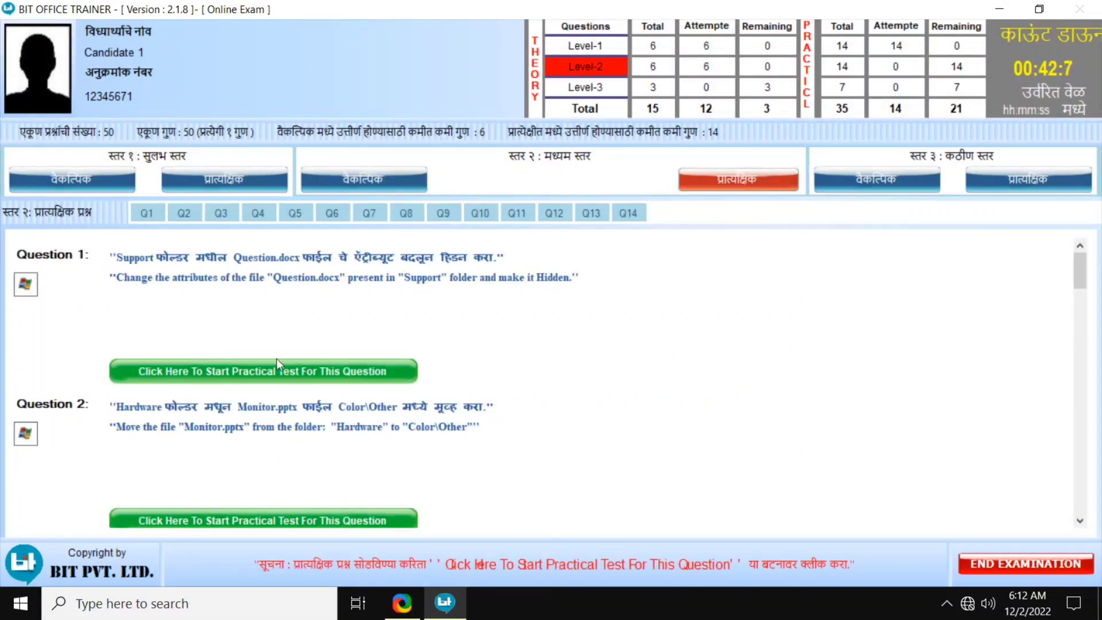
{"action": "left_click", "coordinate": [274, 371]}
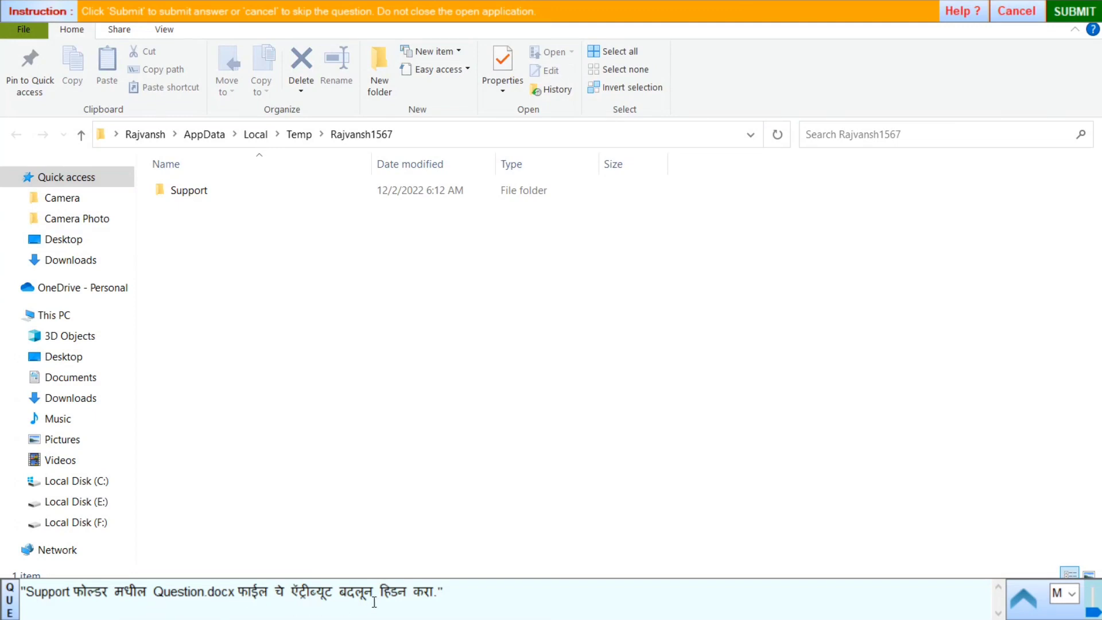
{"action": "double_click", "coordinate": [196, 195]}
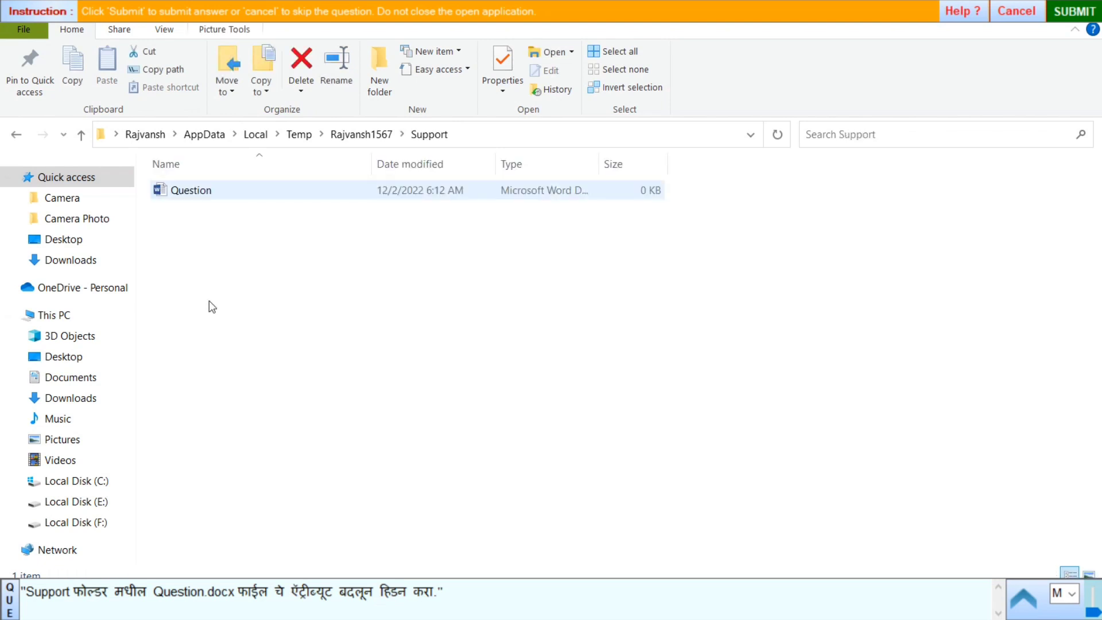
Apply the Hidden attribute to the Question document in the Support folder and submit the answer
{"action": "left_click", "coordinate": [205, 189]}
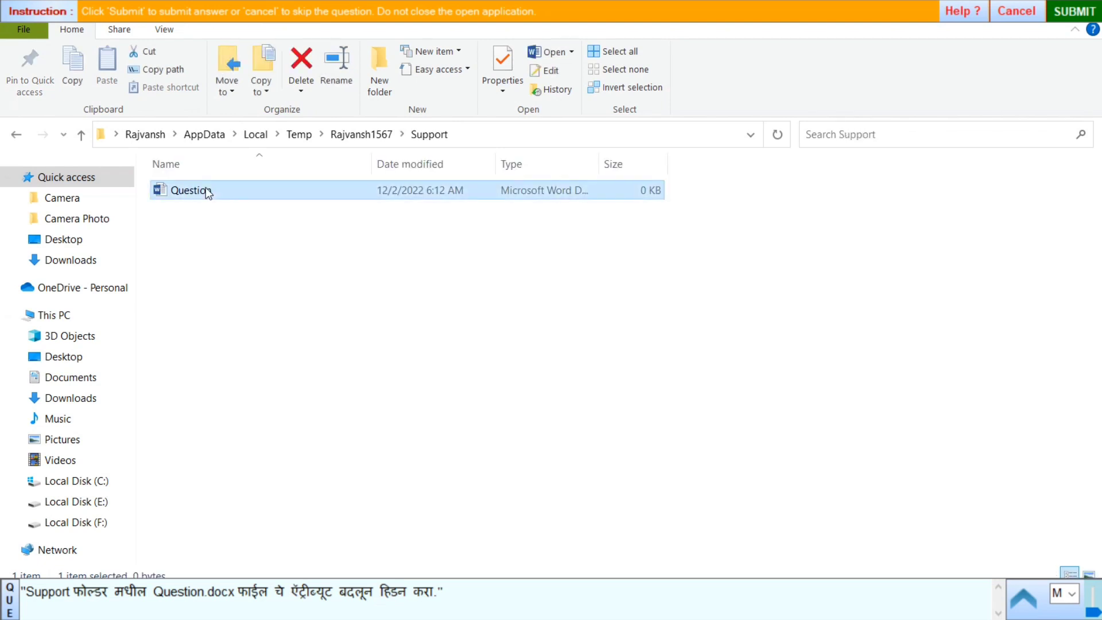
{"action": "right_click", "coordinate": [206, 187]}
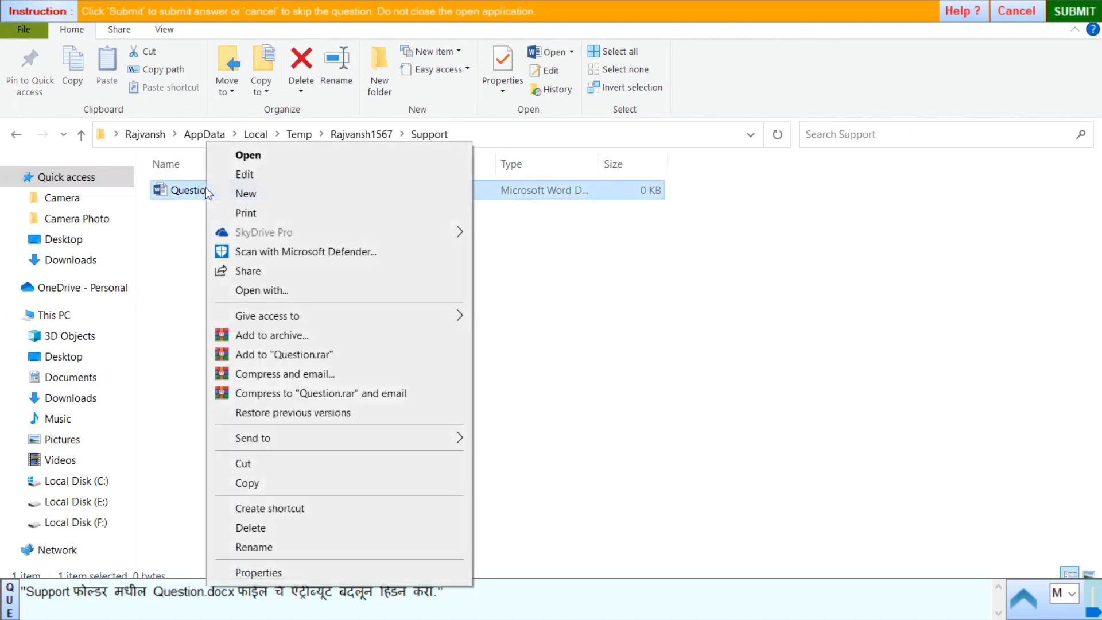
{"action": "left_click", "coordinate": [258, 573]}
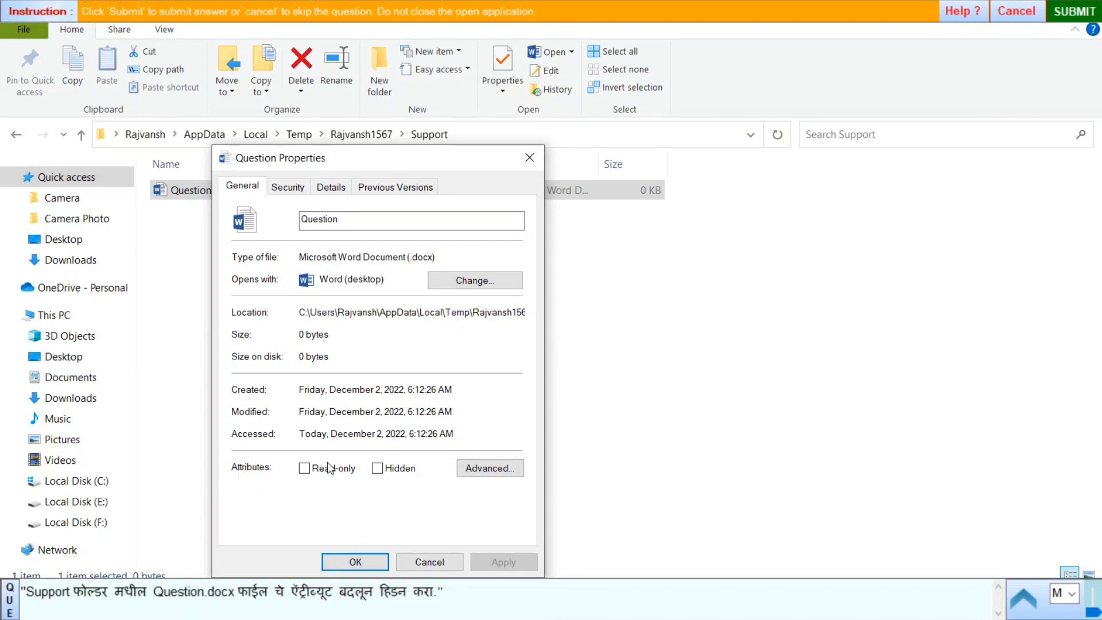
{"action": "left_click", "coordinate": [378, 469]}
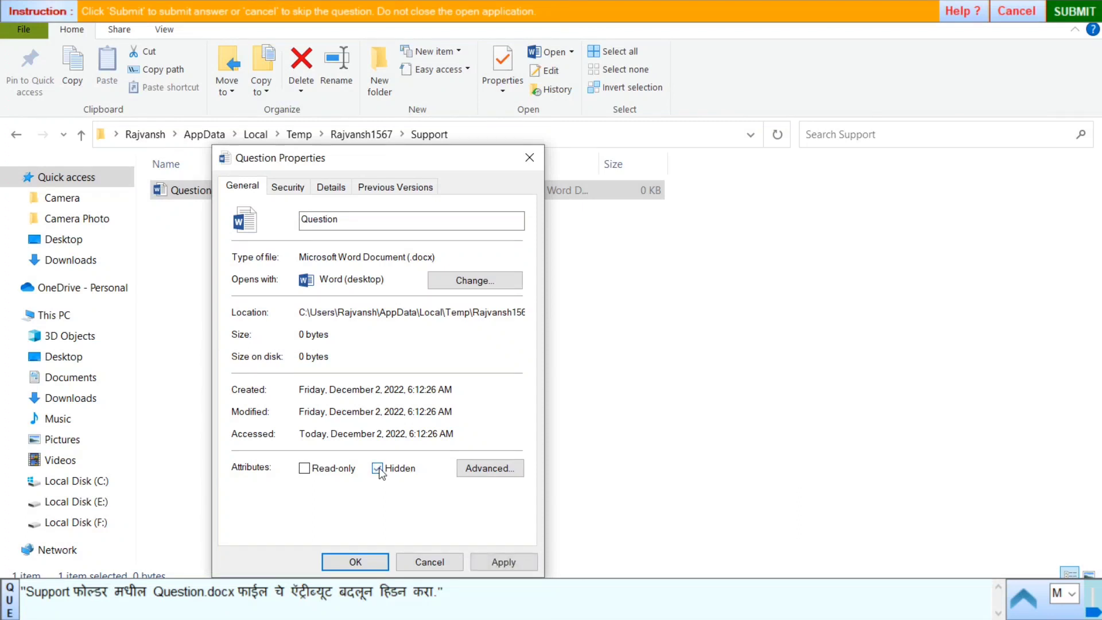
{"action": "left_click", "coordinate": [513, 565]}
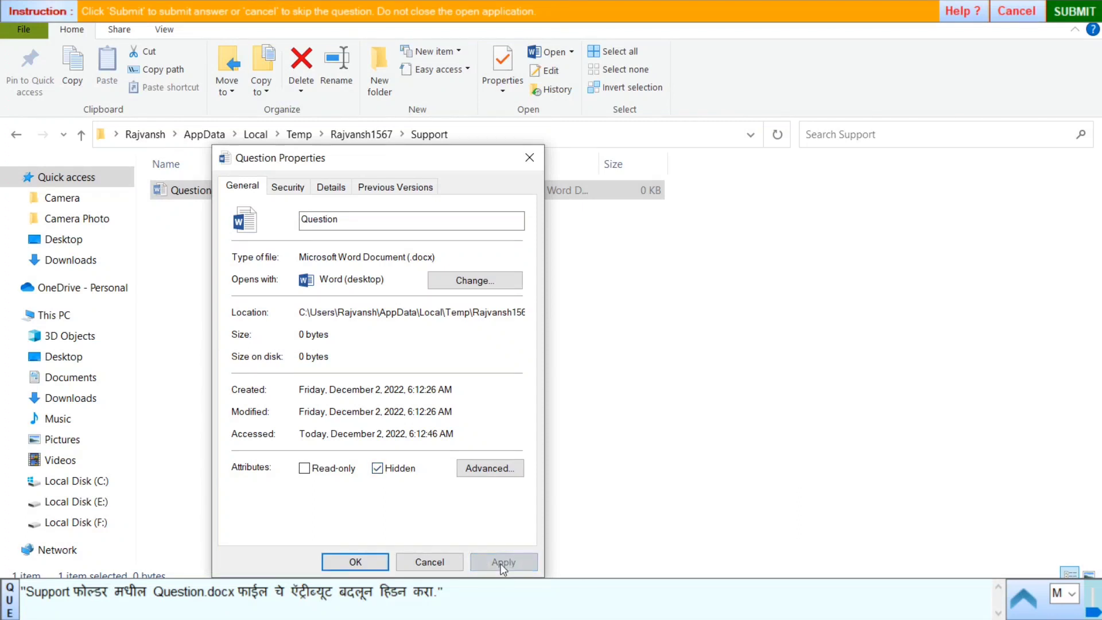
{"action": "left_click", "coordinate": [349, 565]}
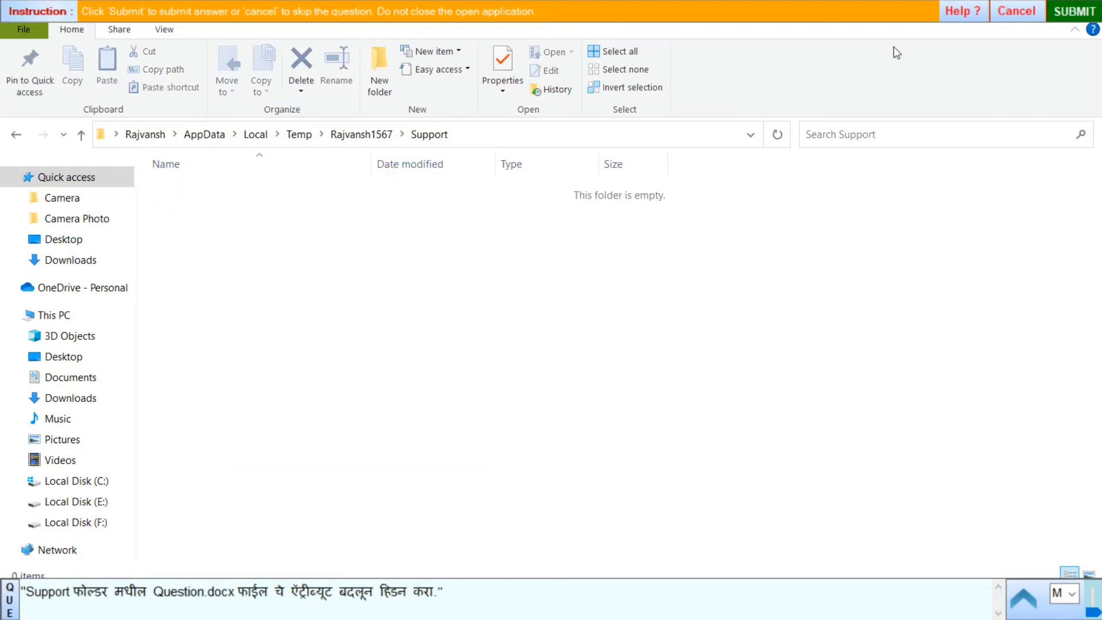
{"action": "left_click", "coordinate": [1068, 12]}
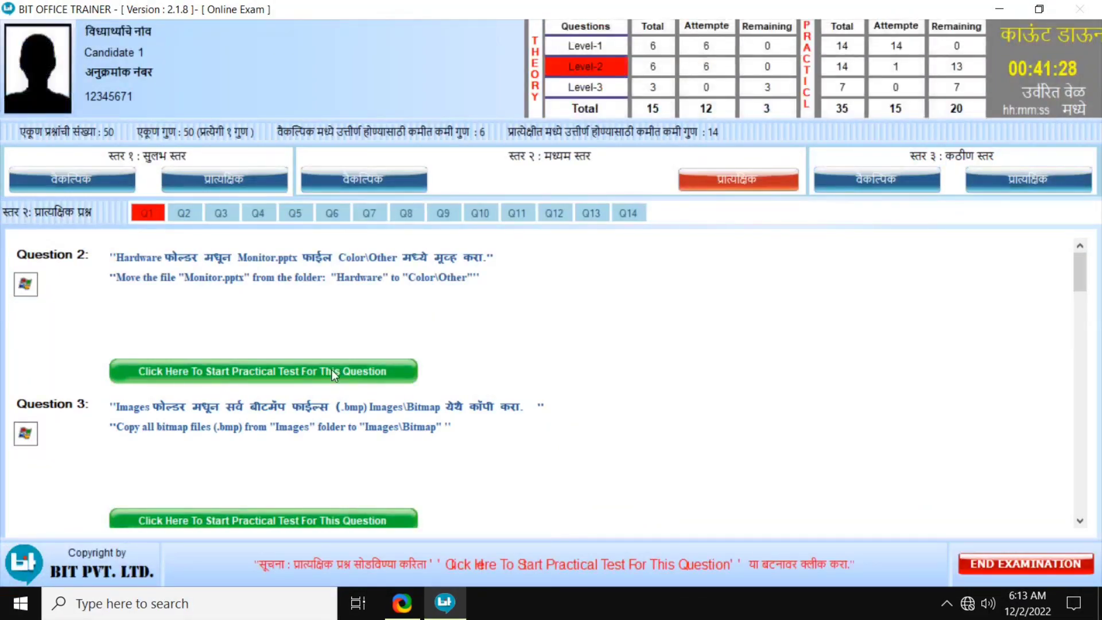
Start practical question 2 and cut the Monitor presentation from the Hardware folder
{"action": "left_click", "coordinate": [332, 370]}
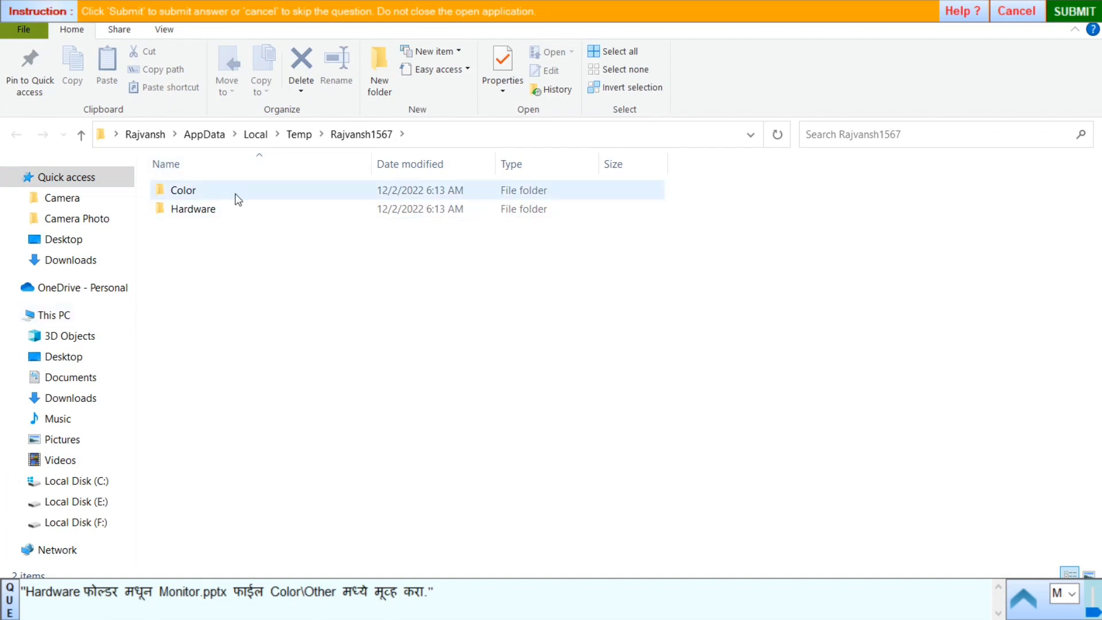
{"action": "left_click", "coordinate": [196, 211]}
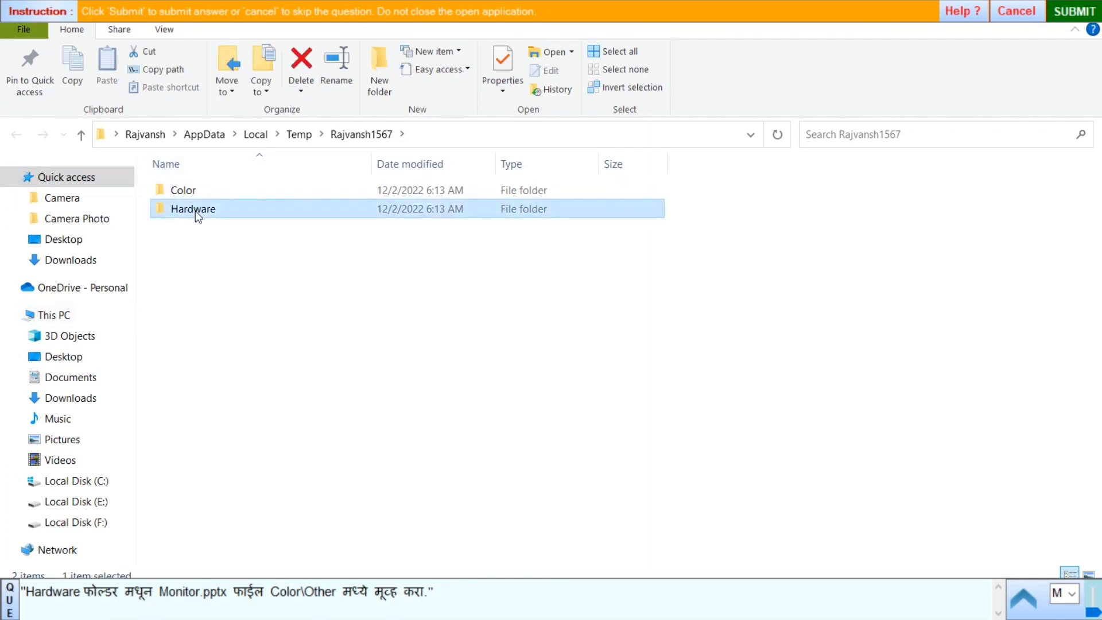
{"action": "left_click", "coordinate": [195, 211]}
{"action": "double_click", "coordinate": [270, 207]}
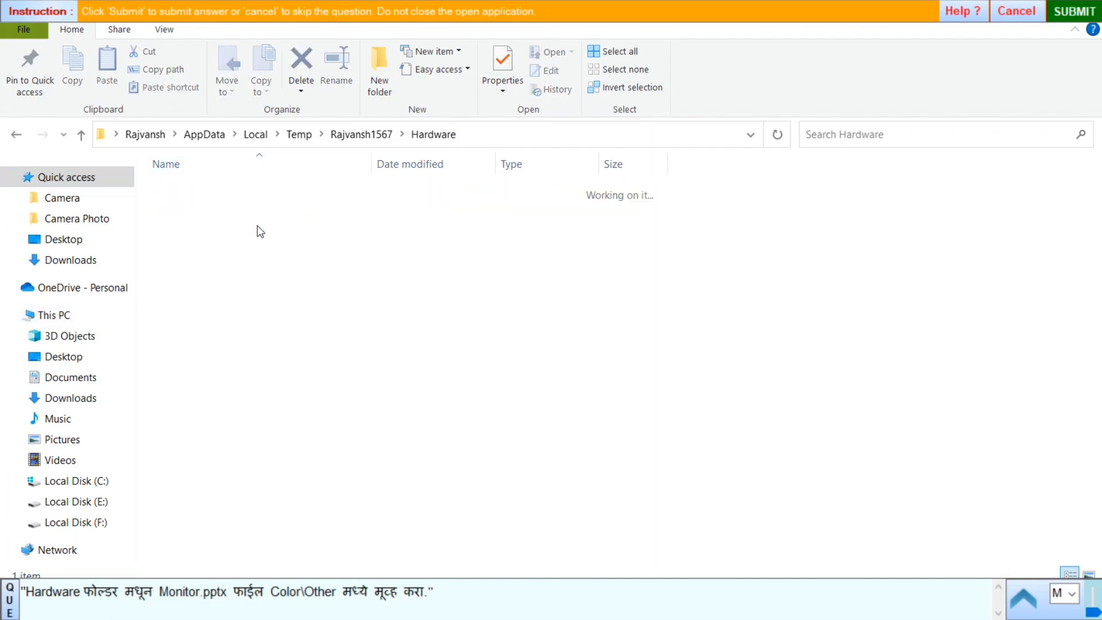
{"action": "left_click", "coordinate": [178, 190]}
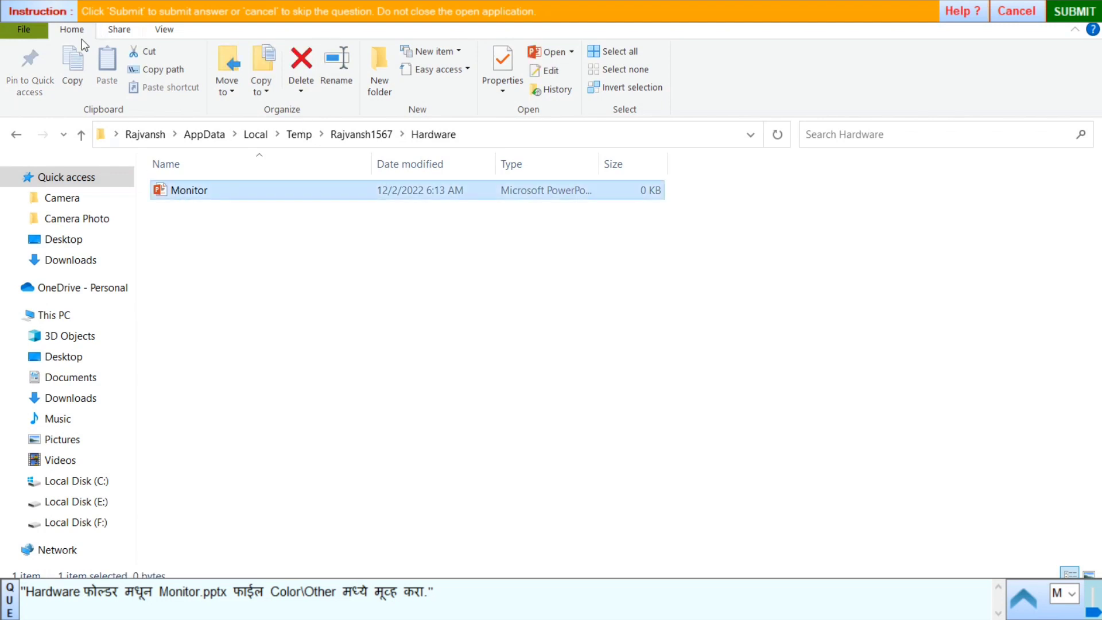
{"action": "left_click", "coordinate": [142, 56]}
Paste the Monitor presentation into the Color\Other folder and submit the answer
{"action": "left_click", "coordinate": [17, 137]}
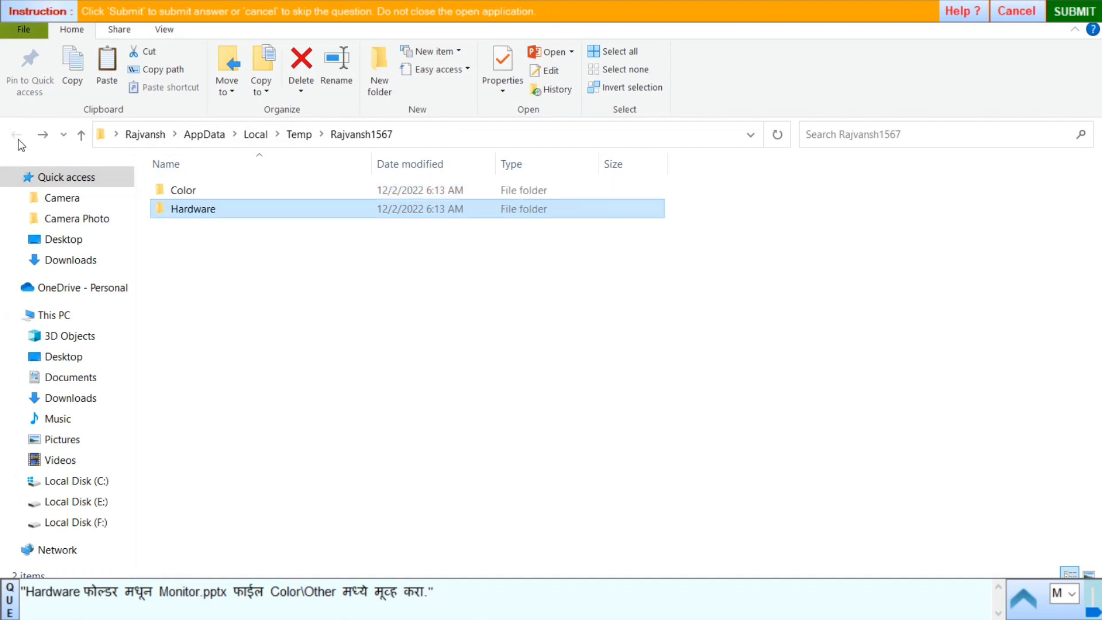
{"action": "double_click", "coordinate": [192, 196]}
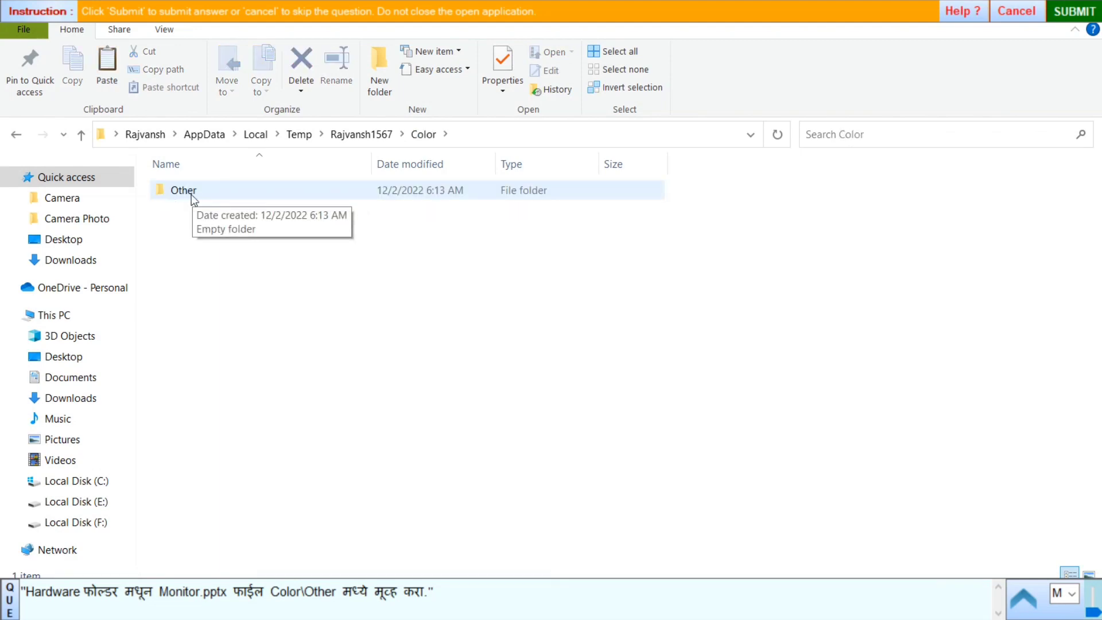
{"action": "double_click", "coordinate": [185, 192]}
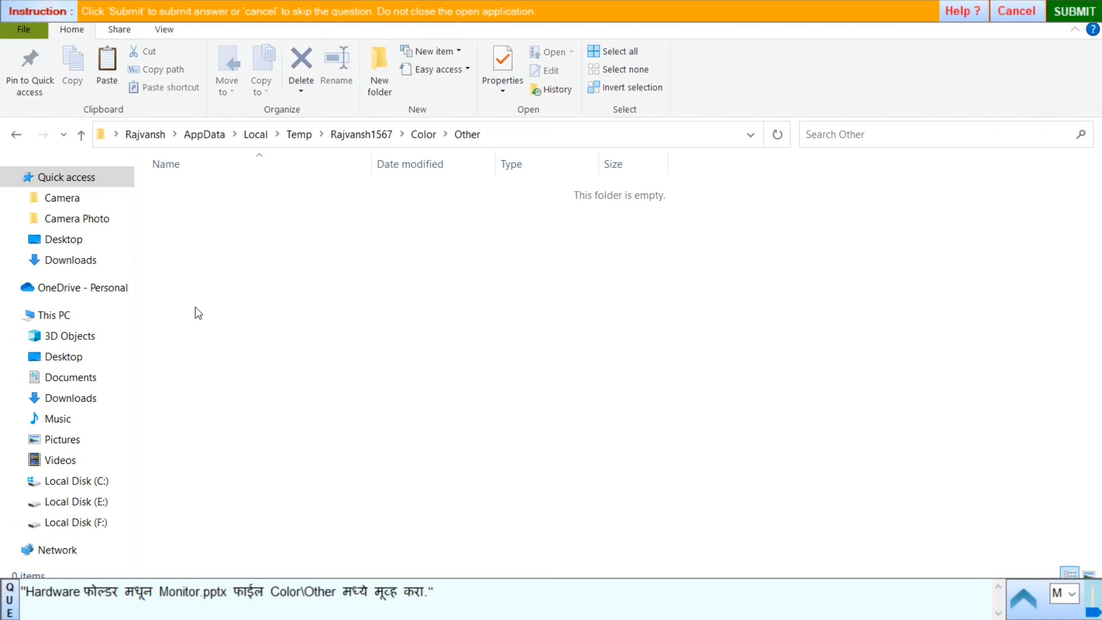
{"action": "left_click", "coordinate": [113, 64]}
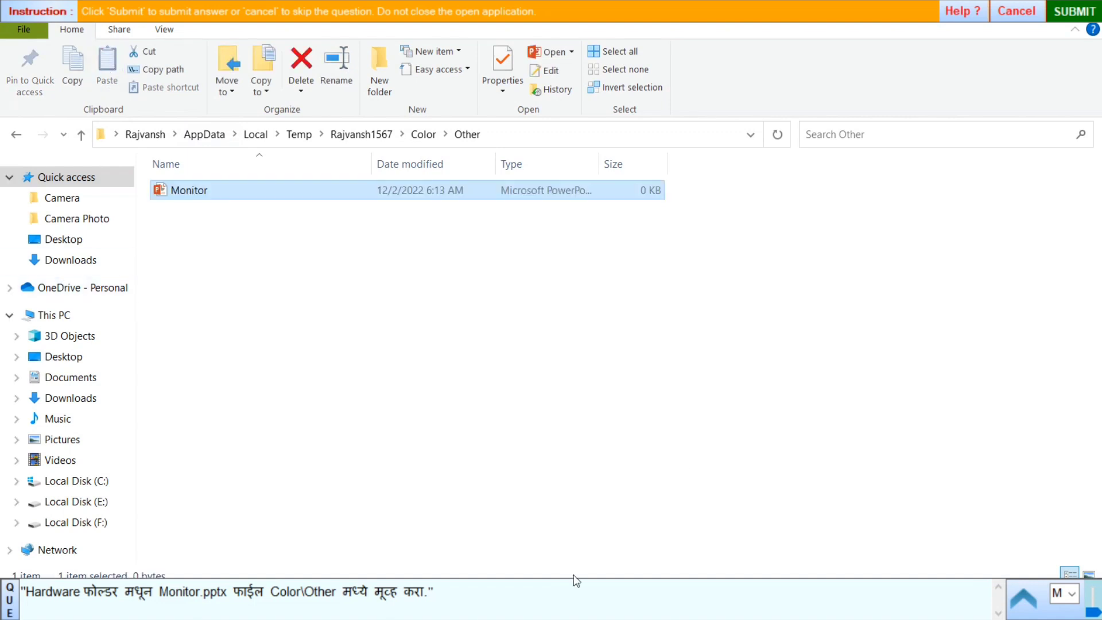
{"action": "left_click", "coordinate": [1075, 14]}
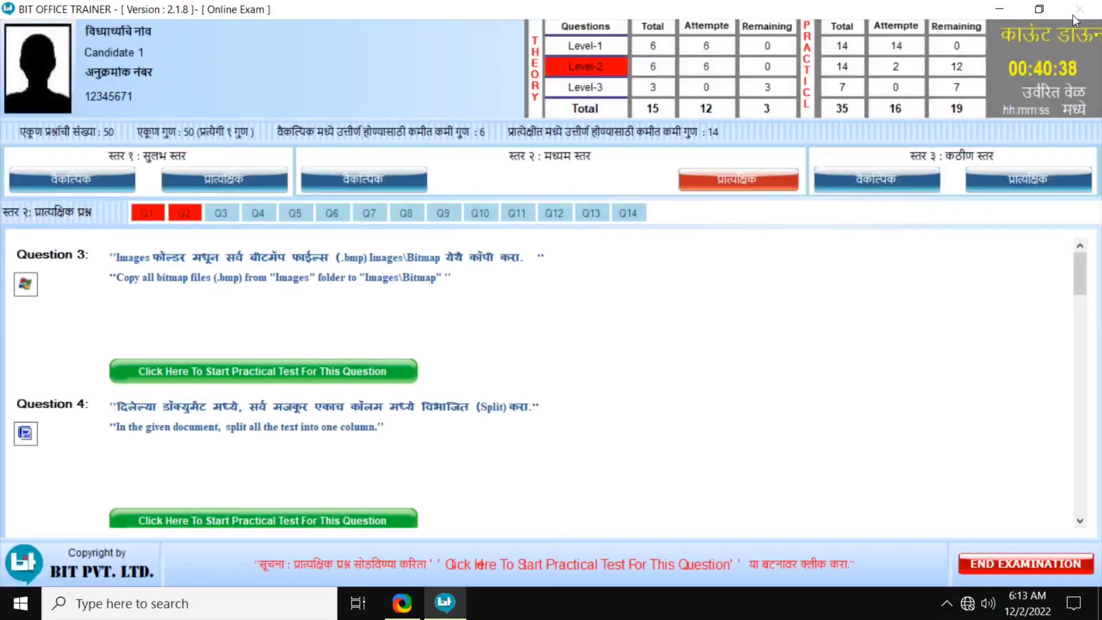
Start practical question 3 and copy the "animal" bitmap file from the Images folder
{"action": "left_click", "coordinate": [321, 371]}
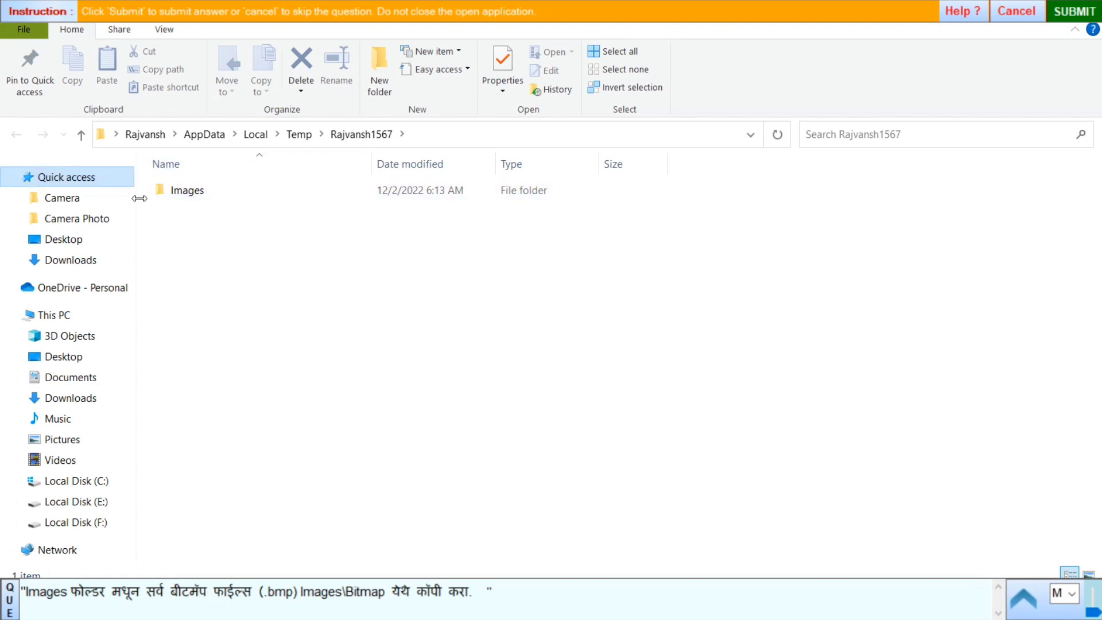
{"action": "double_click", "coordinate": [194, 196]}
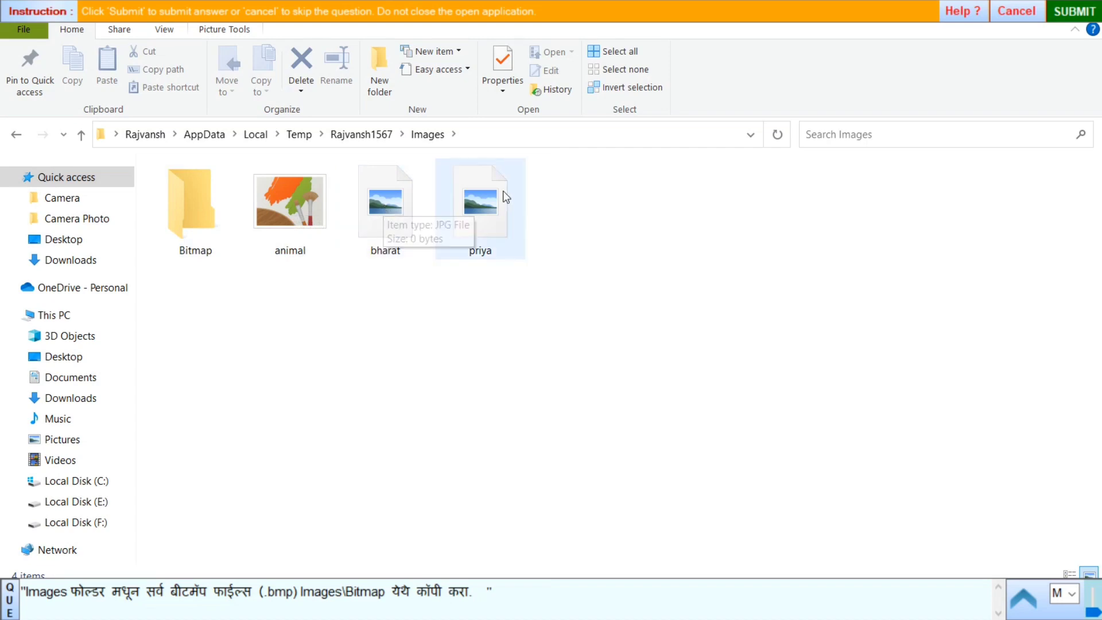
{"action": "left_click", "coordinate": [288, 215]}
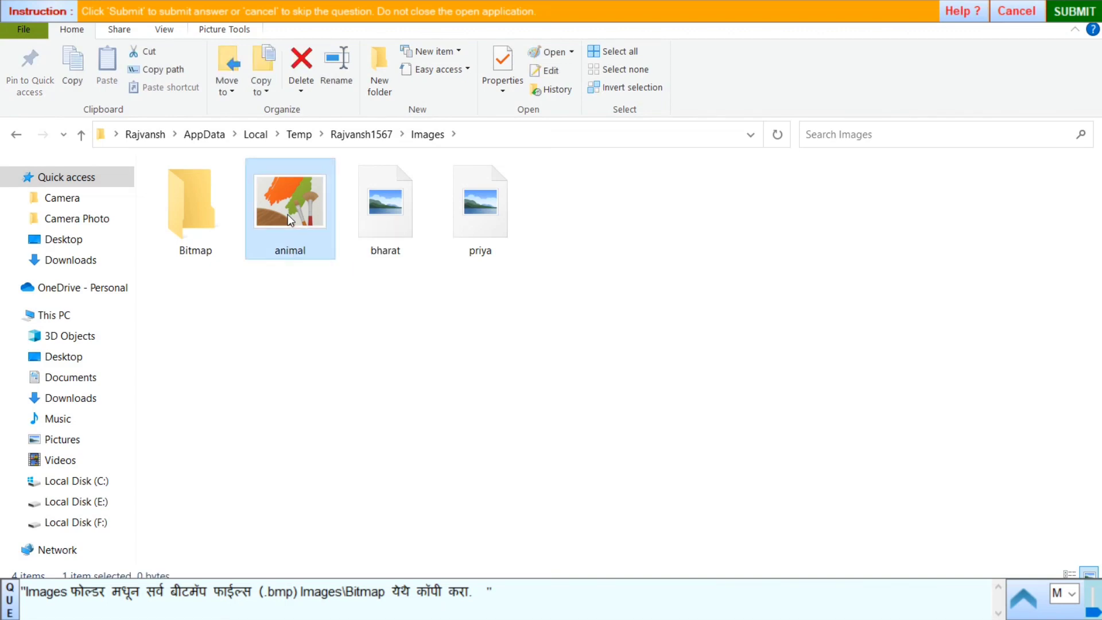
{"action": "left_click", "coordinate": [73, 66]}
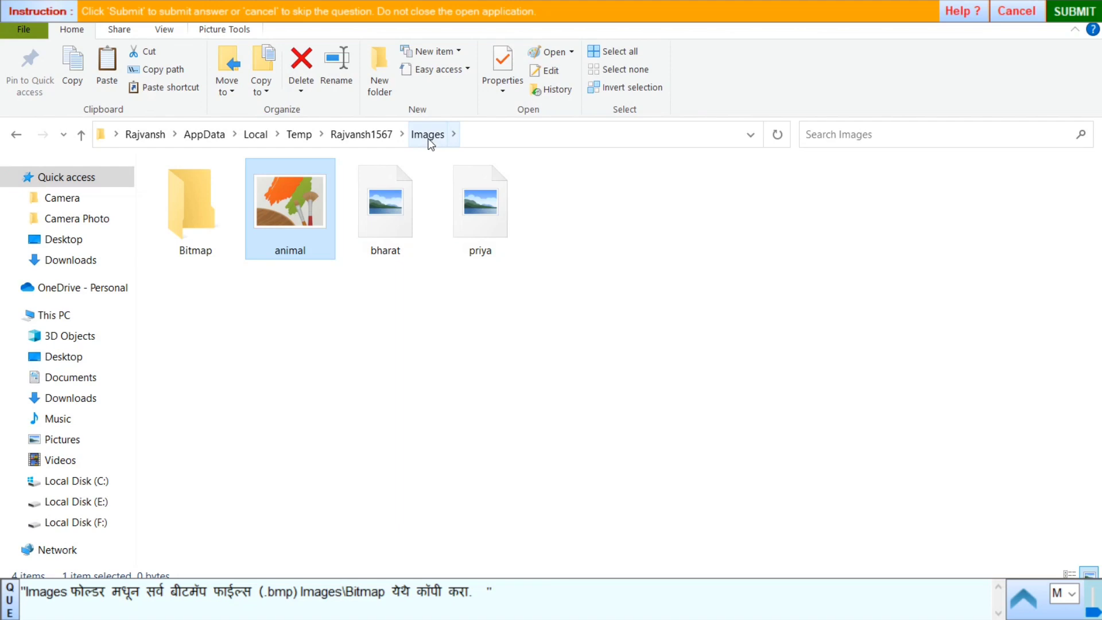
Paste the "animal" bitmap into the Images\Bitmap folder and submit the answer
{"action": "double_click", "coordinate": [177, 222]}
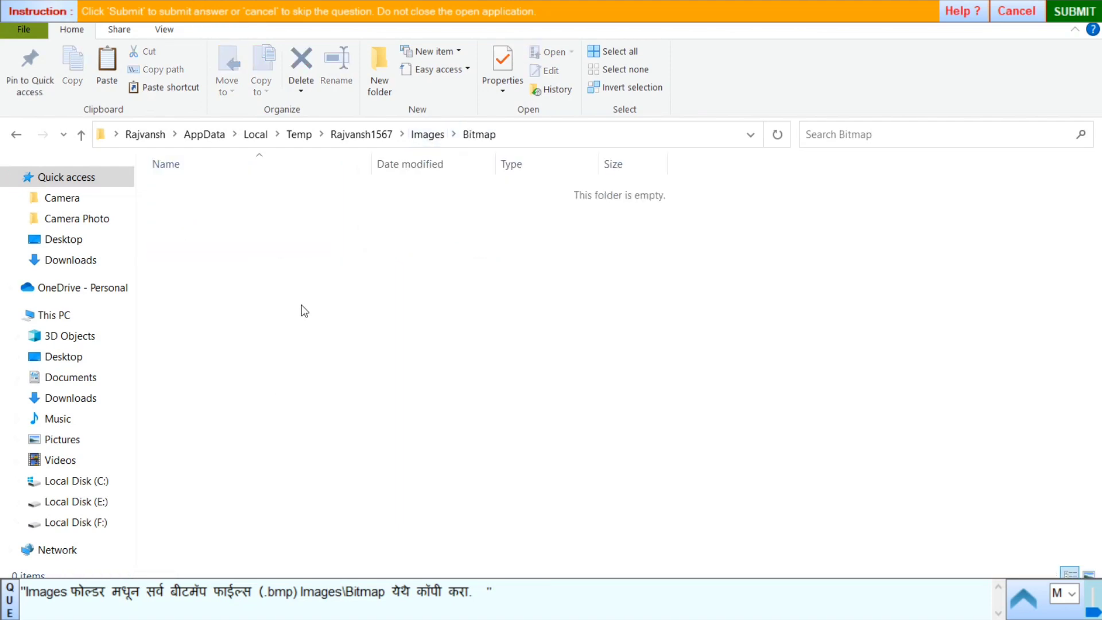
{"action": "left_click", "coordinate": [106, 62]}
{"action": "left_click", "coordinate": [546, 380]}
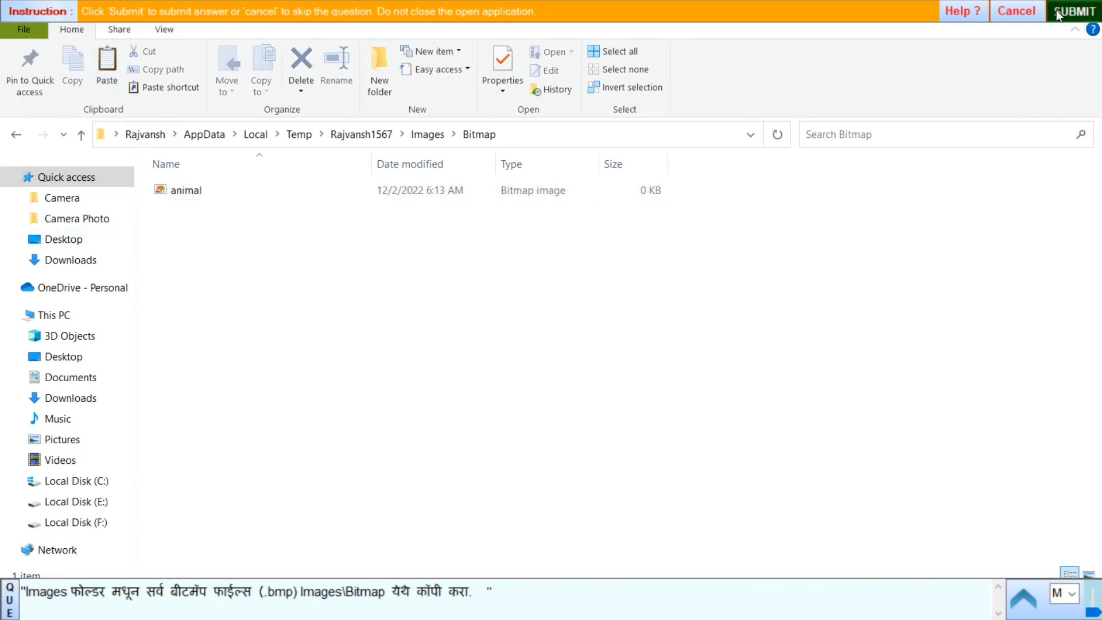
{"action": "left_click", "coordinate": [1076, 14]}
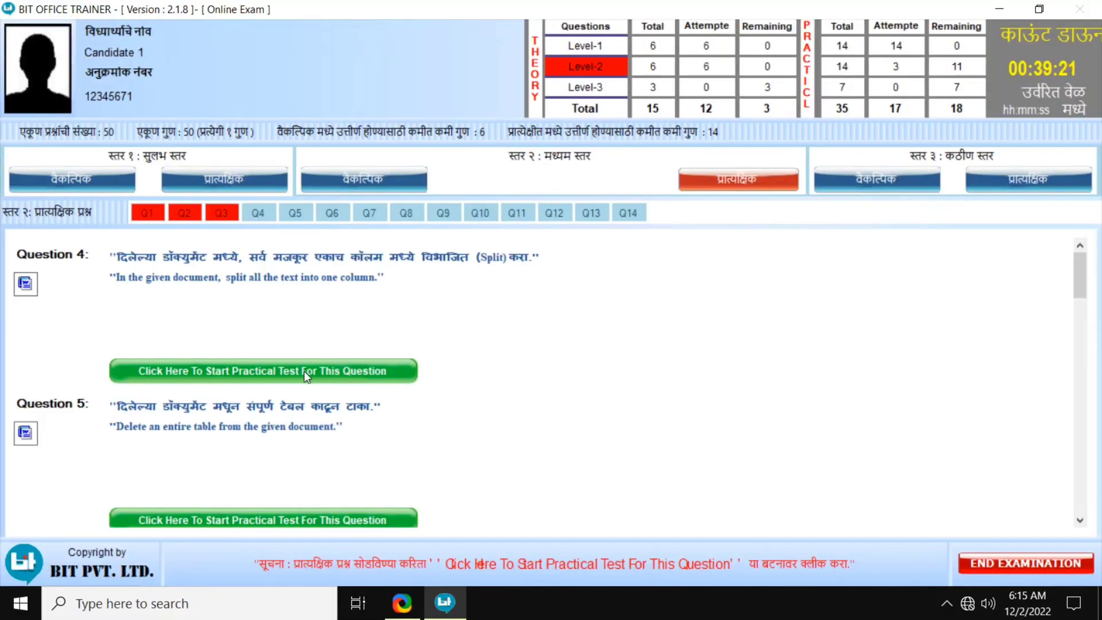
Start practical question 4, lay out all the document text in one column and submit the answer
{"action": "left_click", "coordinate": [304, 370]}
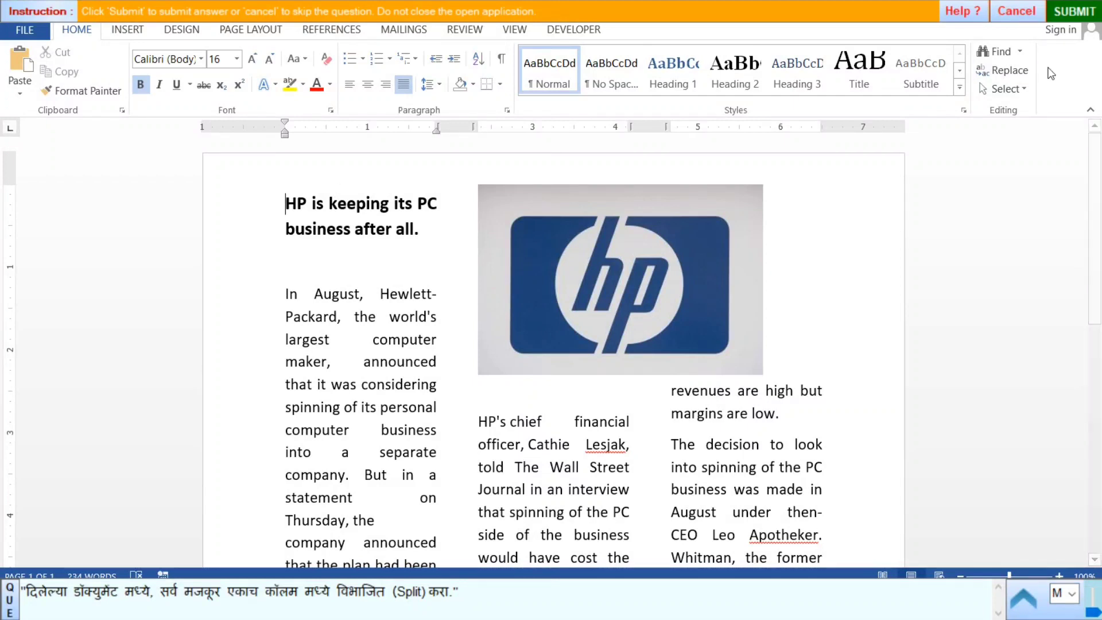
{"action": "left_click", "coordinate": [1007, 90]}
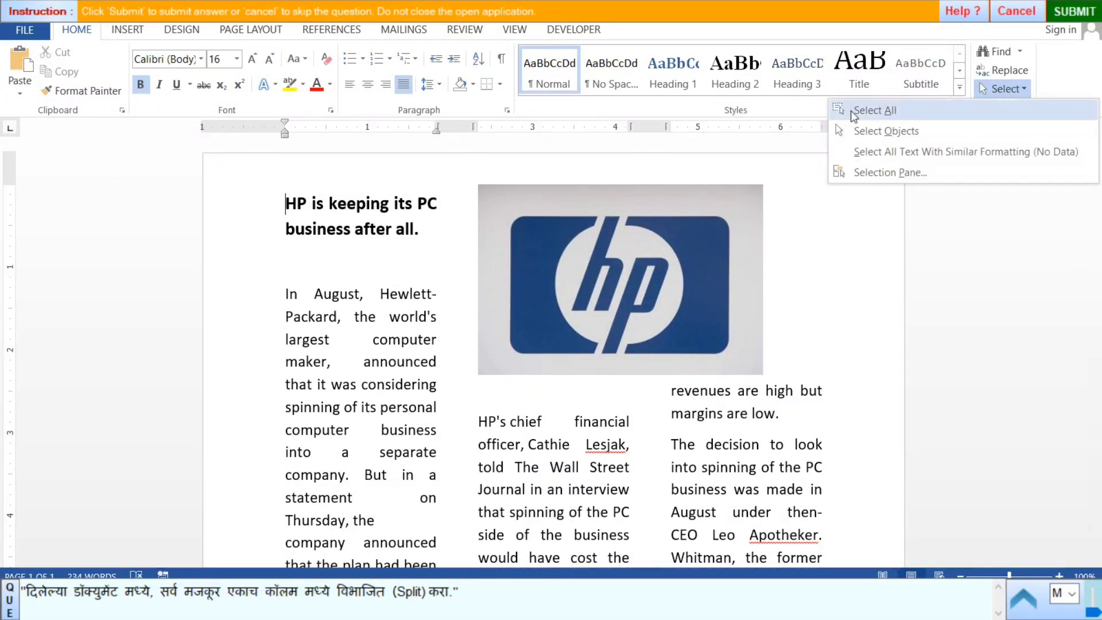
{"action": "left_click", "coordinate": [870, 108]}
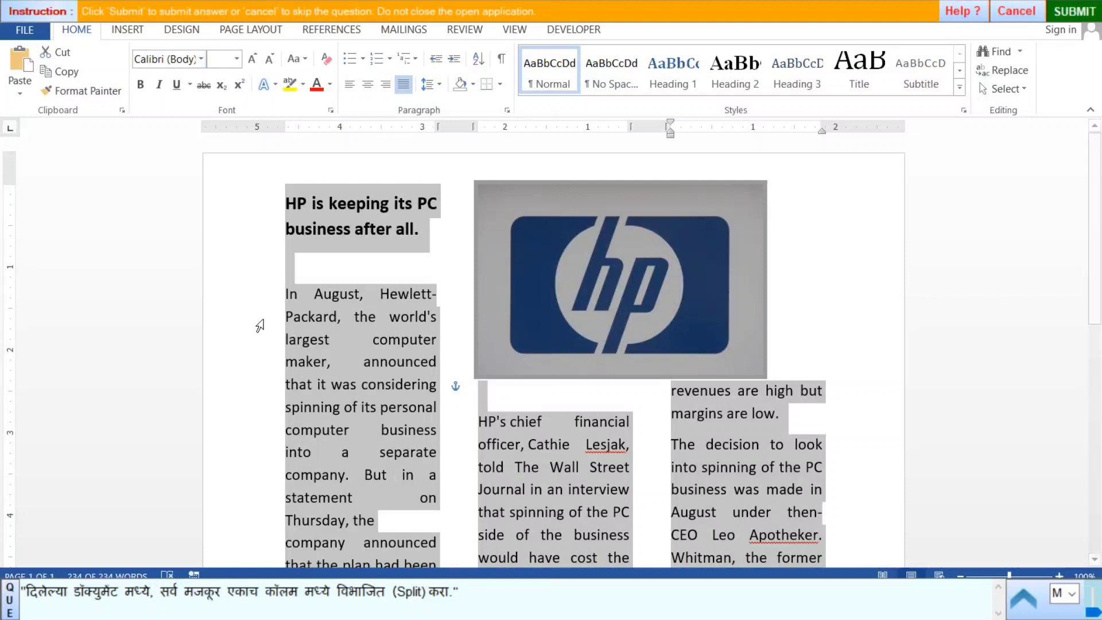
{"action": "left_click", "coordinate": [242, 34]}
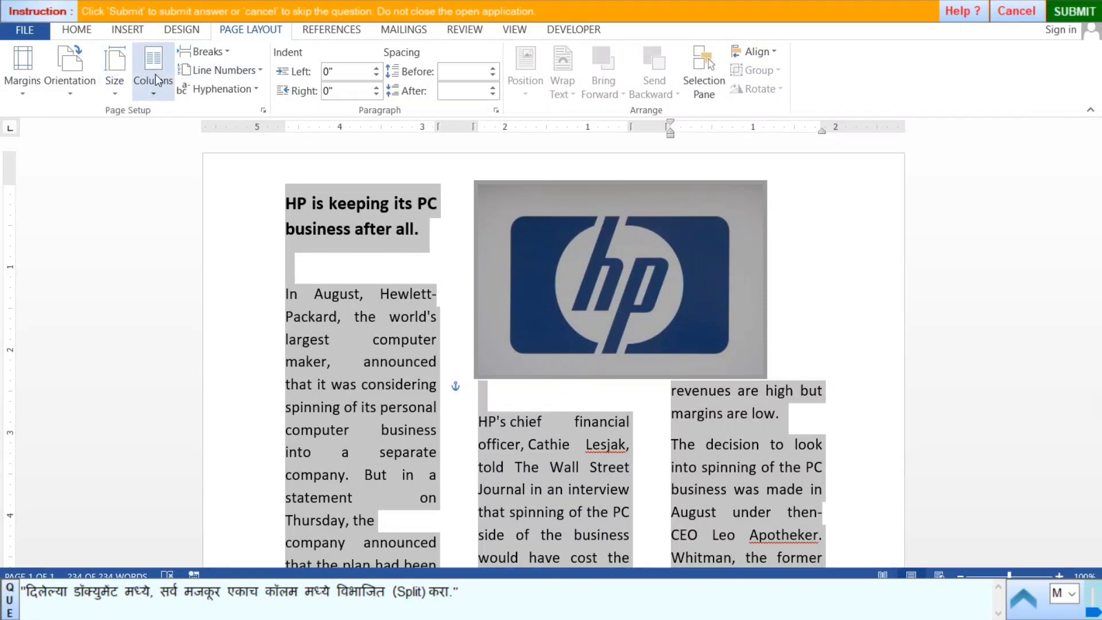
{"action": "left_click", "coordinate": [154, 99]}
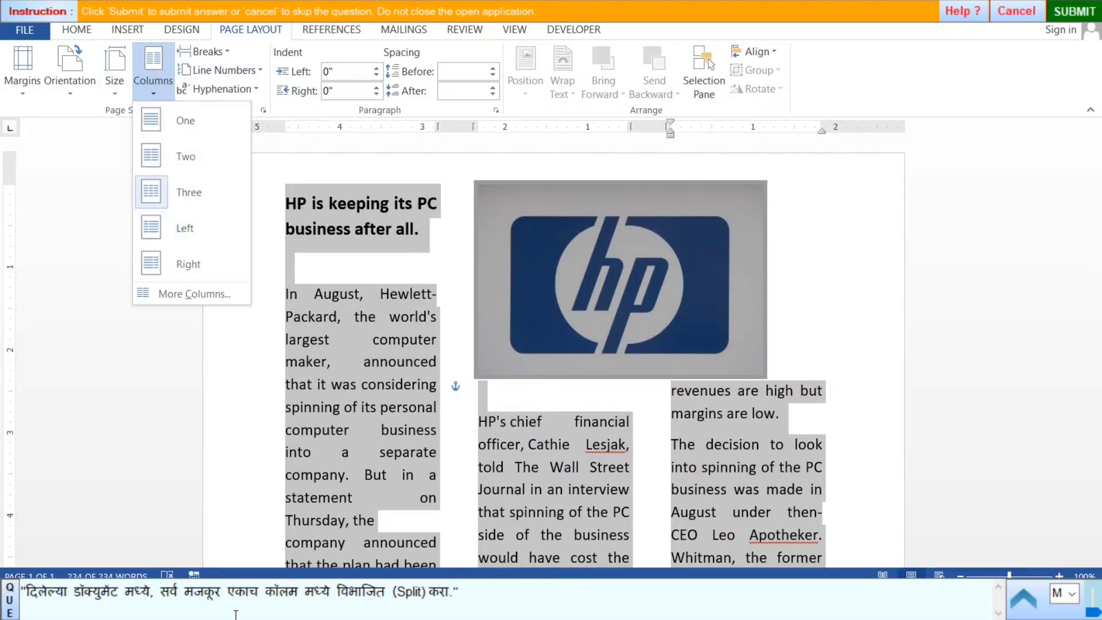
{"action": "left_click", "coordinate": [196, 121]}
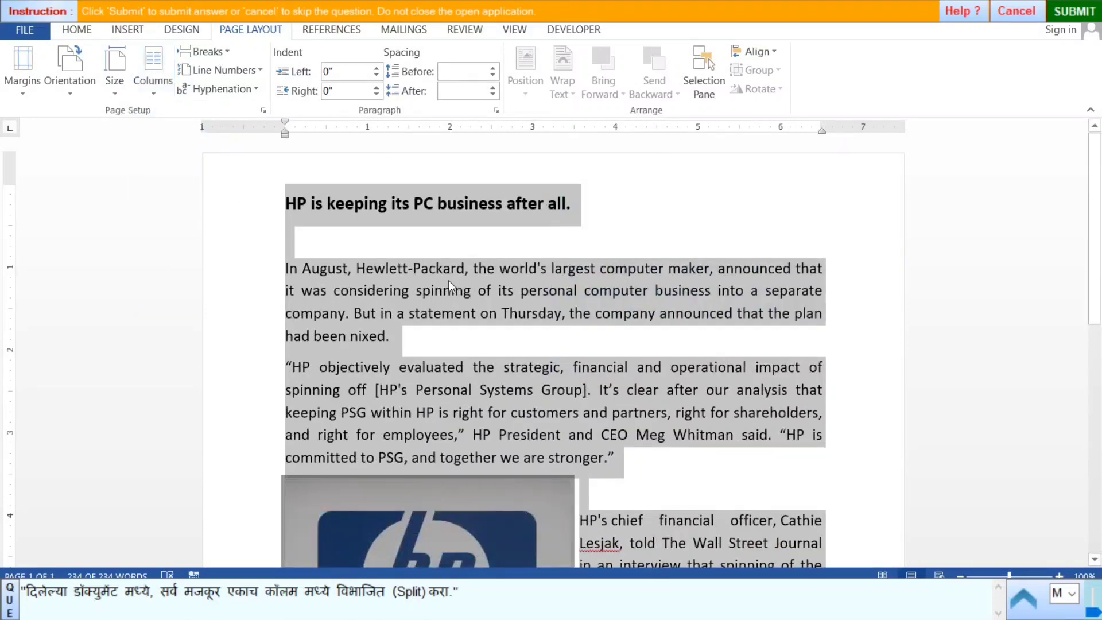
{"action": "left_click", "coordinate": [659, 234]}
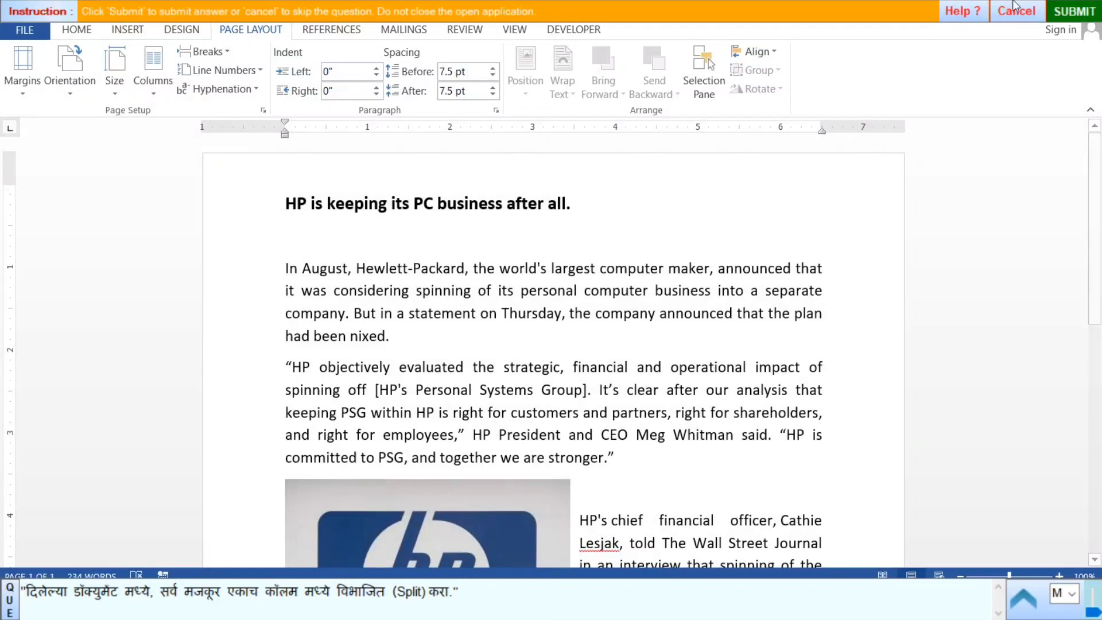
{"action": "left_click", "coordinate": [1077, 13]}
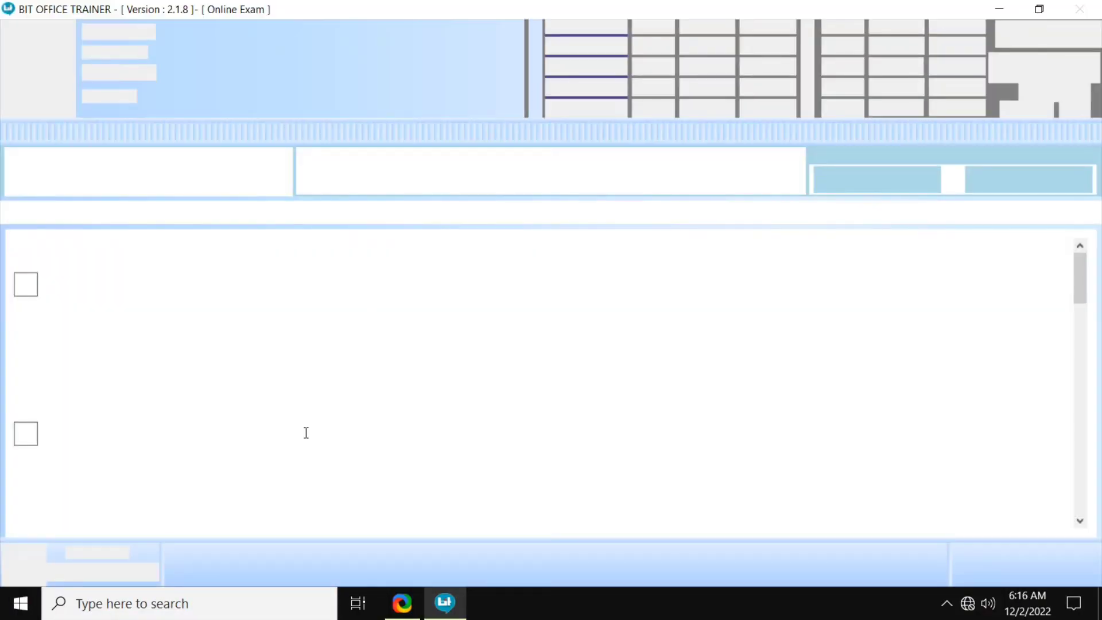
Start practical question 5, delete the entire table under the World Languages heading and submit the answer
{"action": "left_click", "coordinate": [306, 381]}
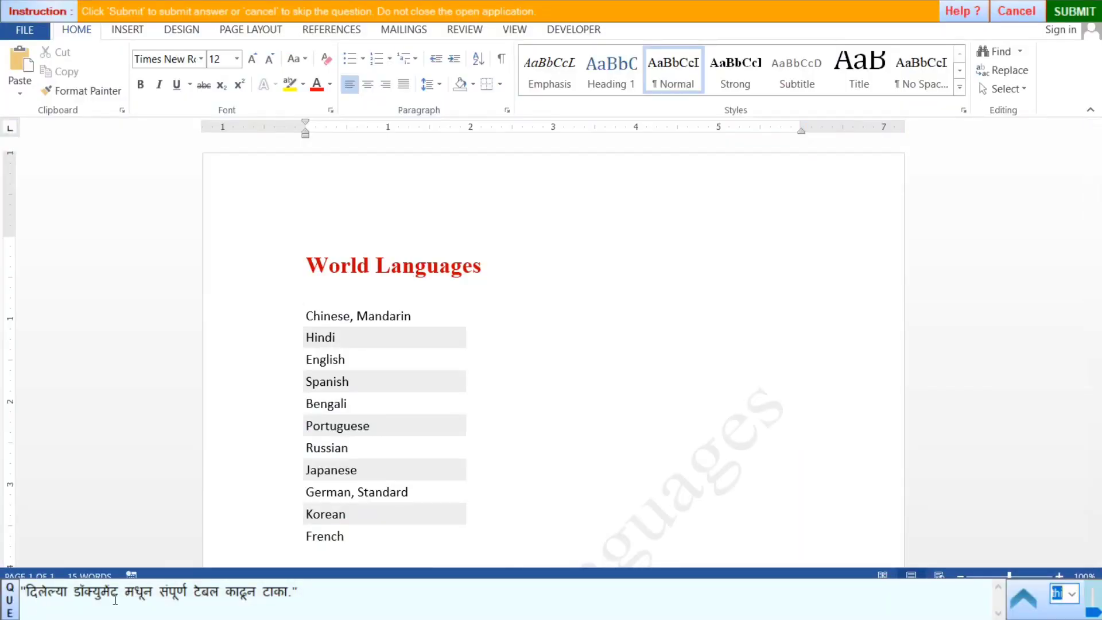
{"action": "mouse_move", "coordinate": [295, 300]}
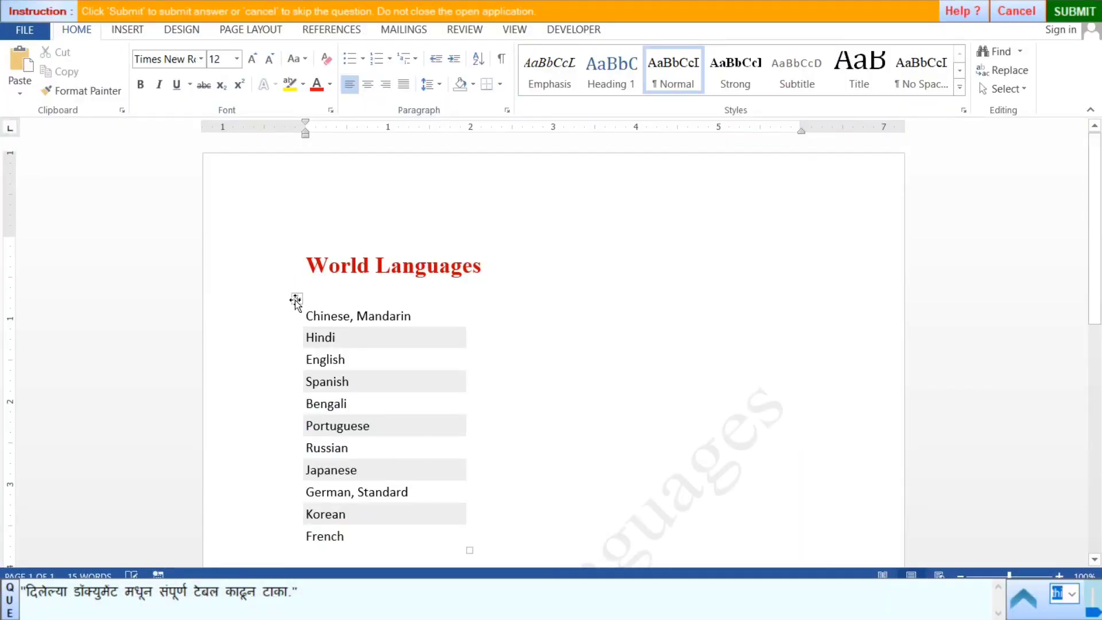
{"action": "left_click", "coordinate": [295, 299]}
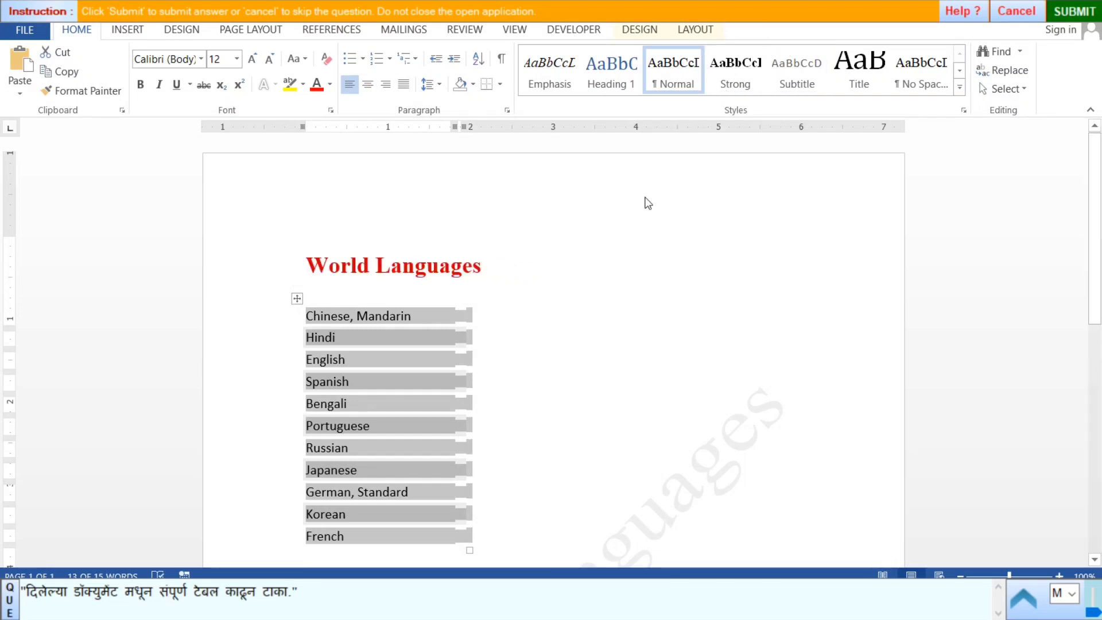
{"action": "left_click", "coordinate": [696, 29]}
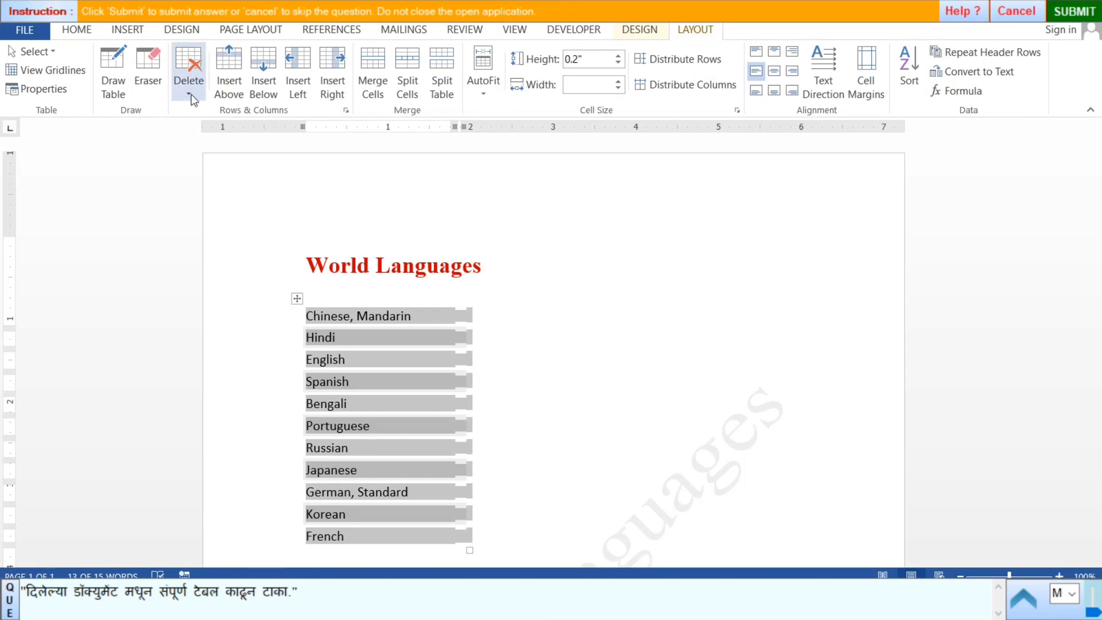
{"action": "left_click", "coordinate": [192, 92]}
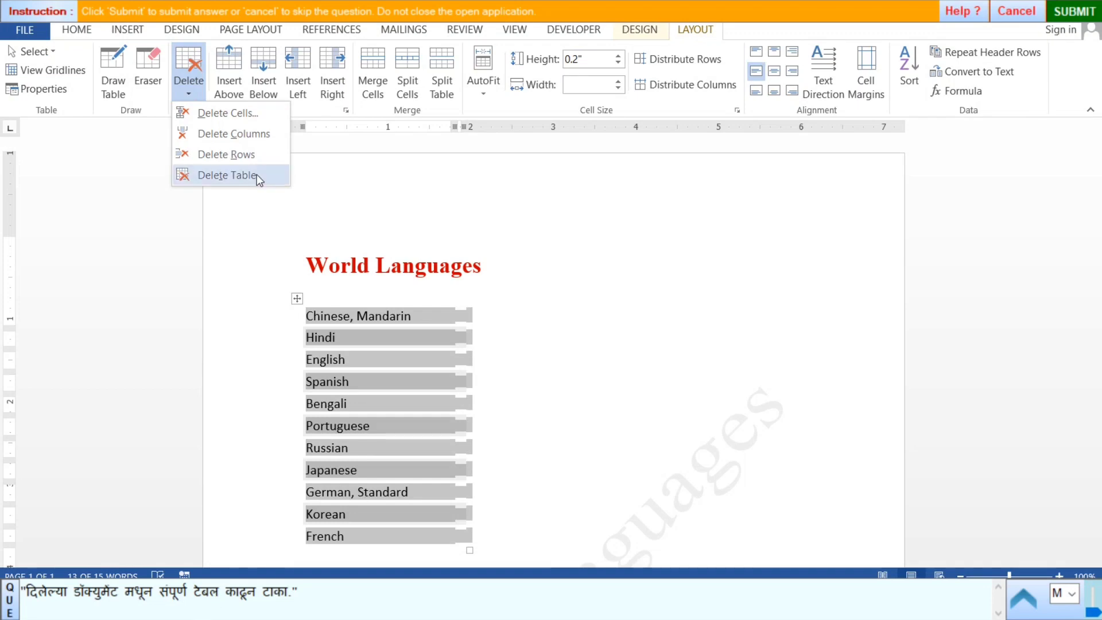
{"action": "left_click", "coordinate": [226, 173]}
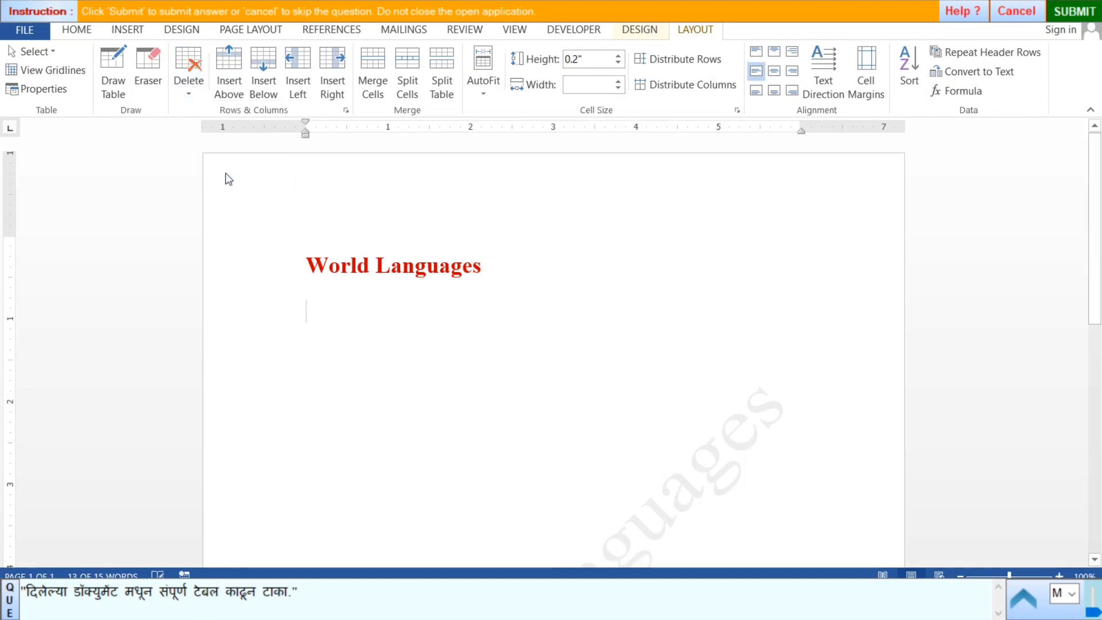
{"action": "left_click", "coordinate": [712, 384]}
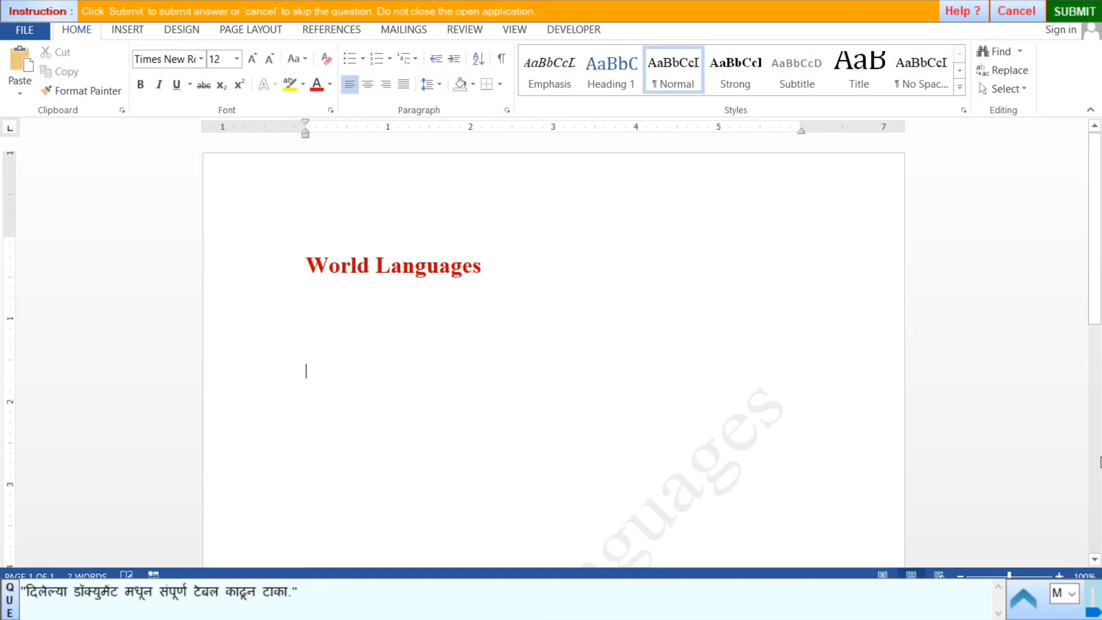
{"action": "left_click", "coordinate": [1074, 12]}
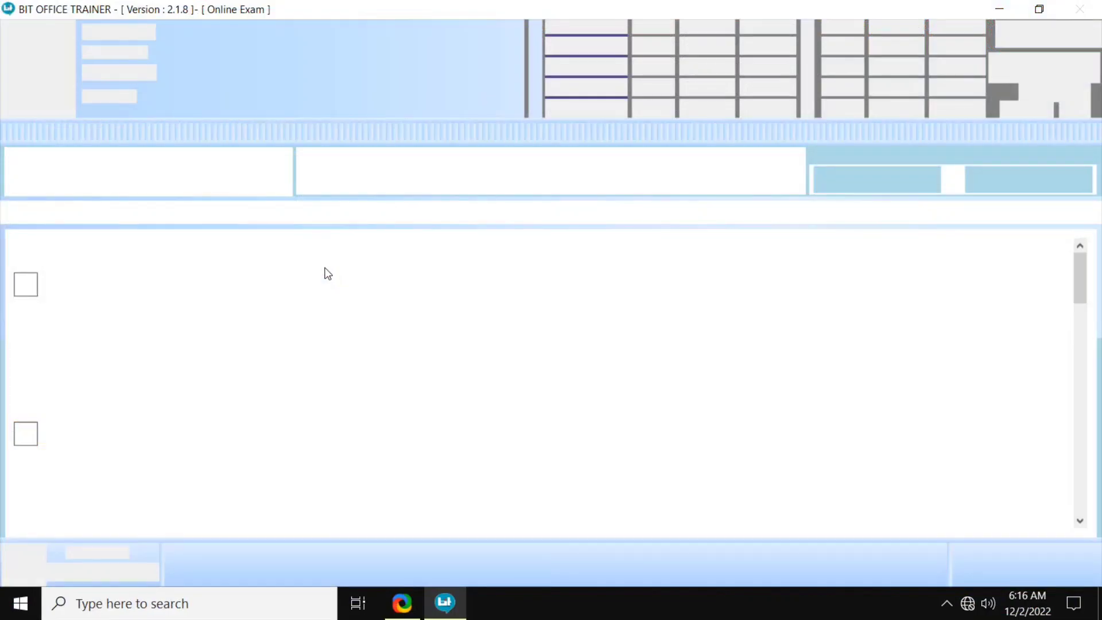
Start practical question 6, convert the country list to a table of 1 column and 10 rows separated at paragraphs, and submit the answer
{"action": "left_click", "coordinate": [249, 370]}
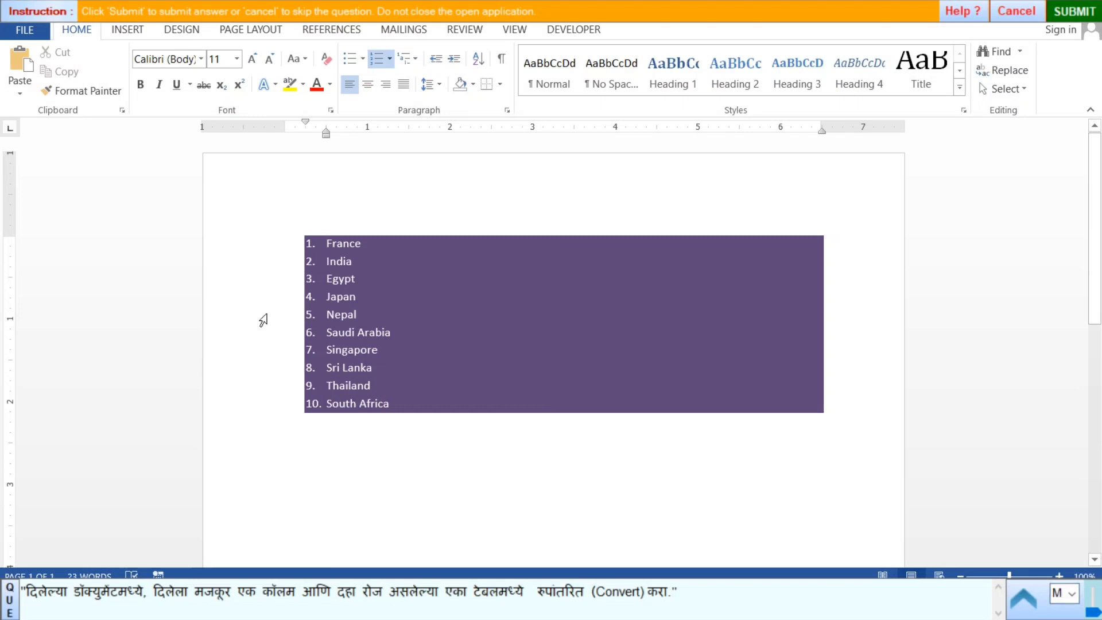
{"action": "left_click_drag", "start_coordinate": [263, 260], "coordinate": [263, 413]}
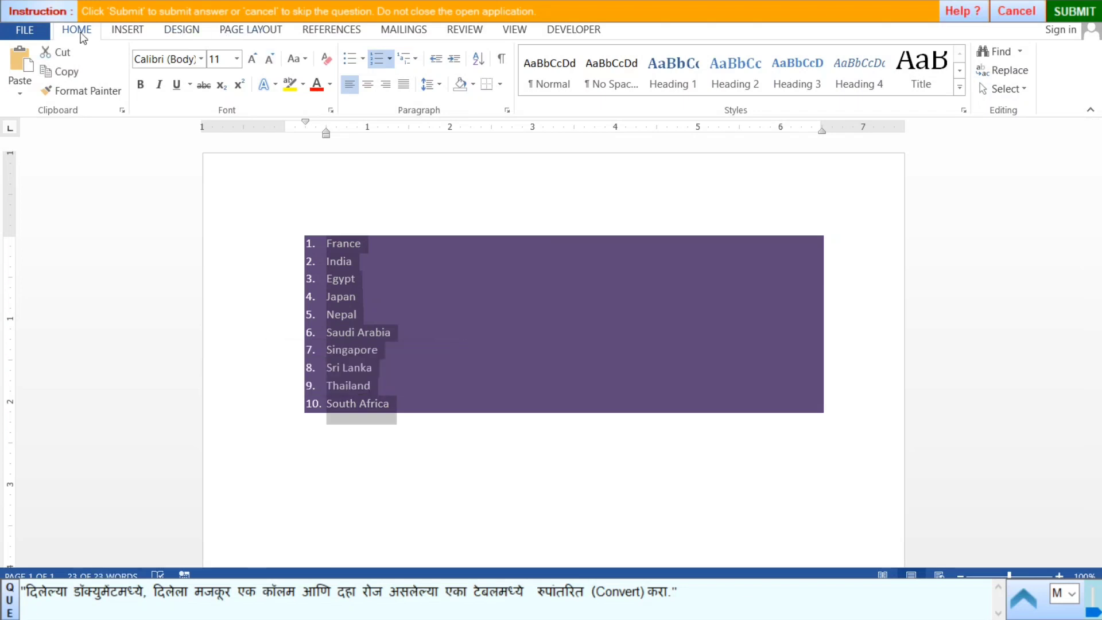
{"action": "left_click", "coordinate": [136, 33]}
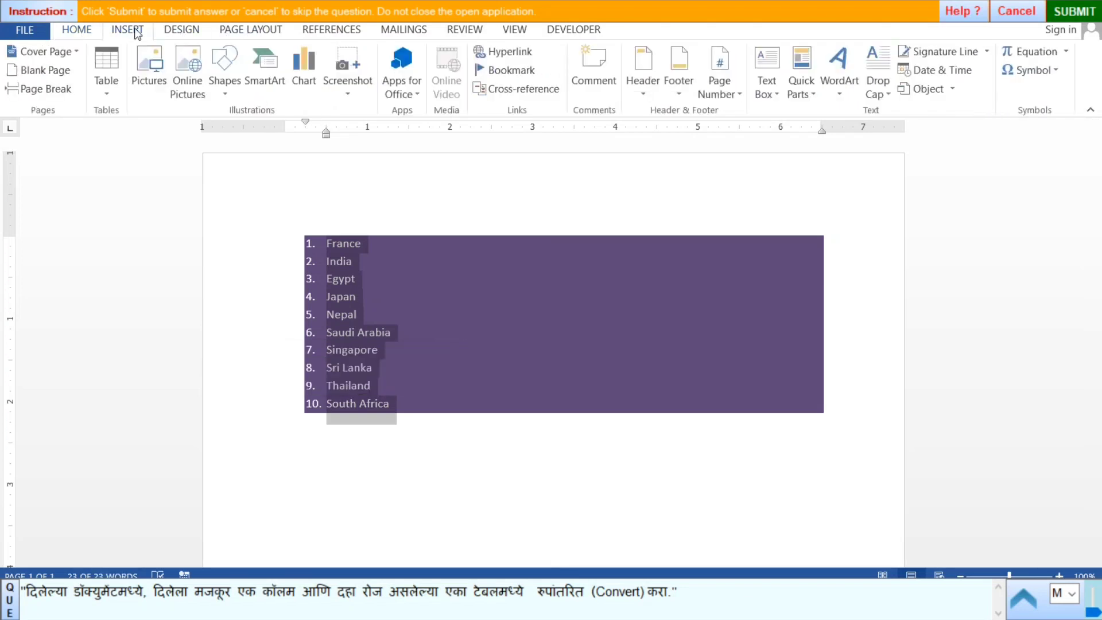
{"action": "left_click", "coordinate": [100, 64]}
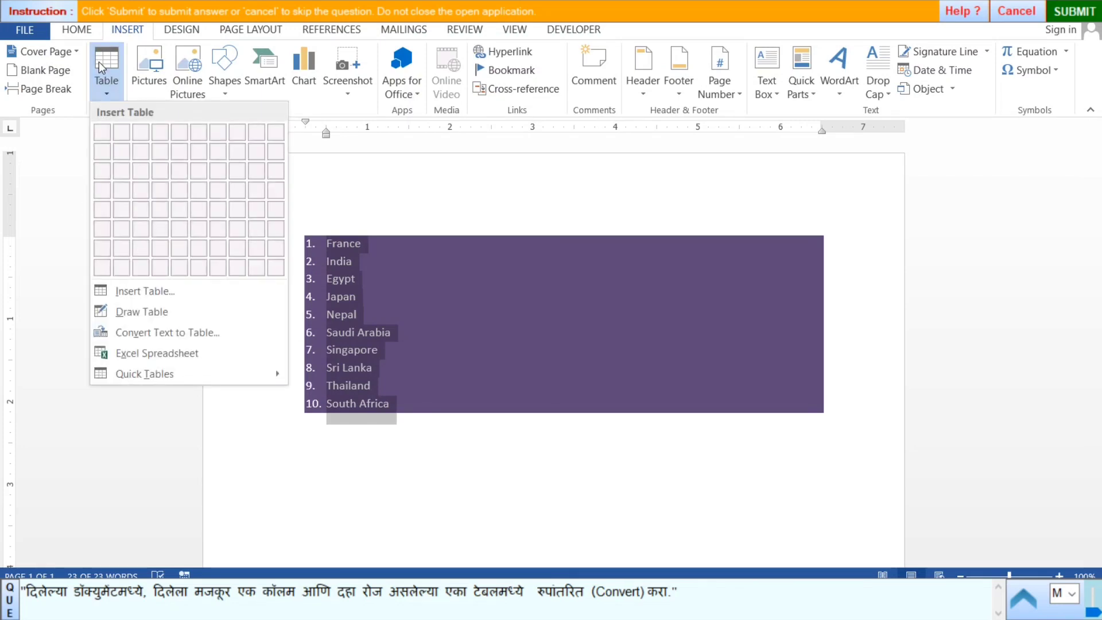
{"action": "left_click", "coordinate": [189, 333]}
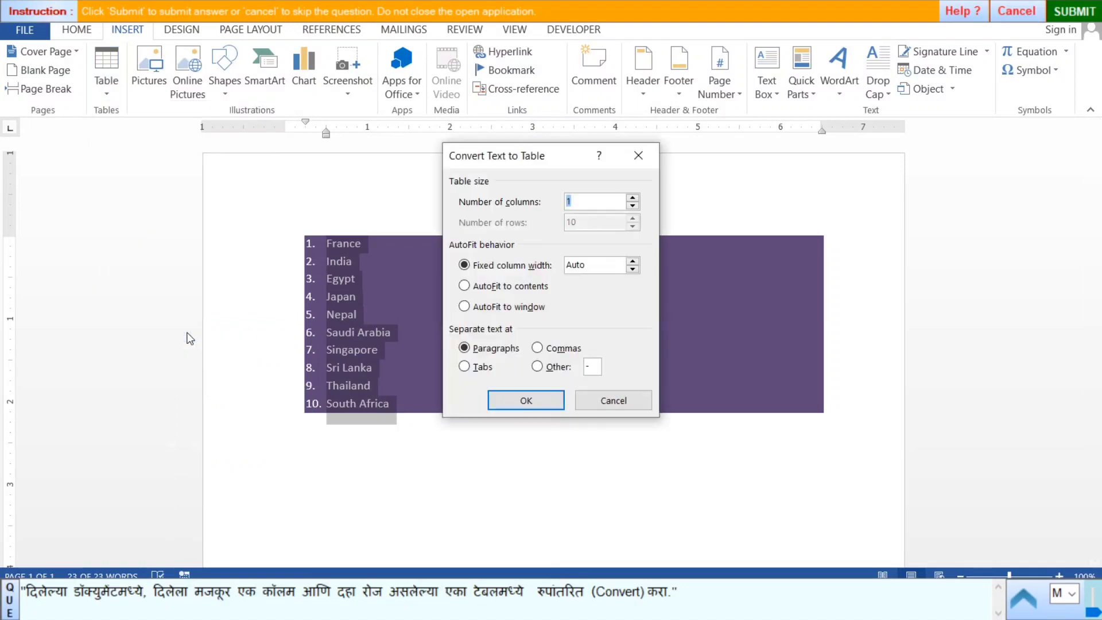
{"action": "left_click", "coordinate": [525, 401]}
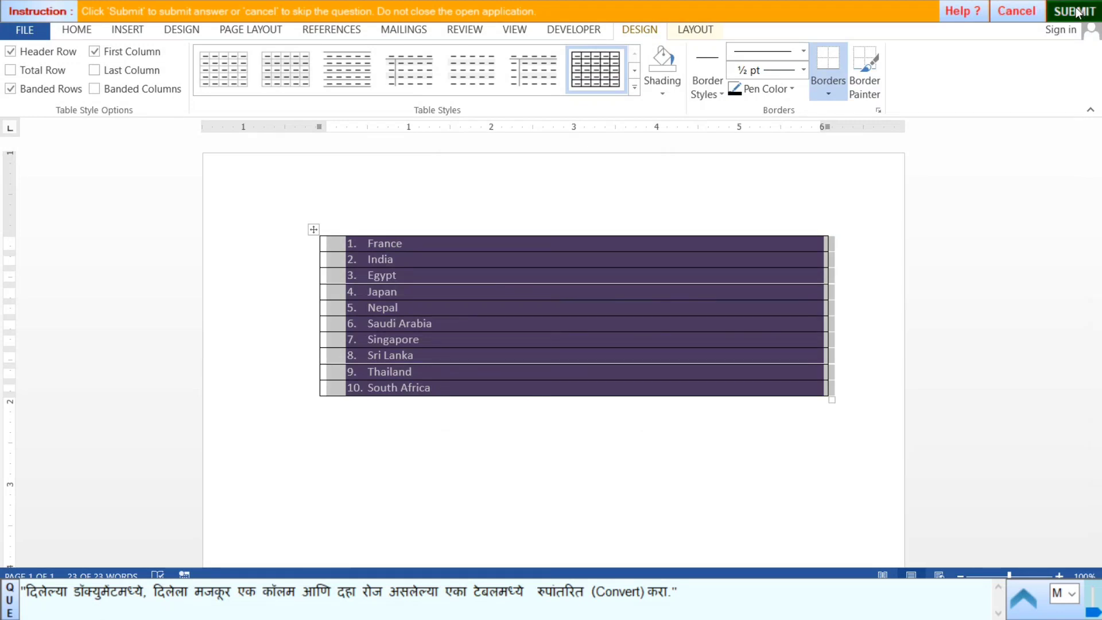
{"action": "left_click", "coordinate": [593, 243]}
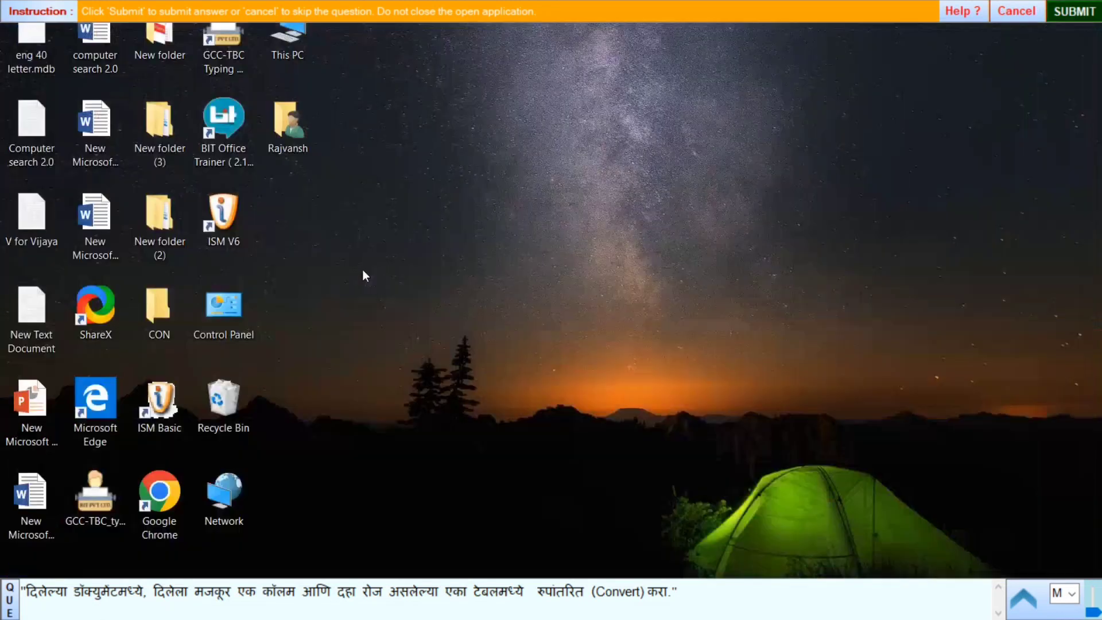
Start practical question 7, sort the CET result data by Marks in column F from smallest to largest and submit the answer
{"action": "left_click", "coordinate": [309, 370]}
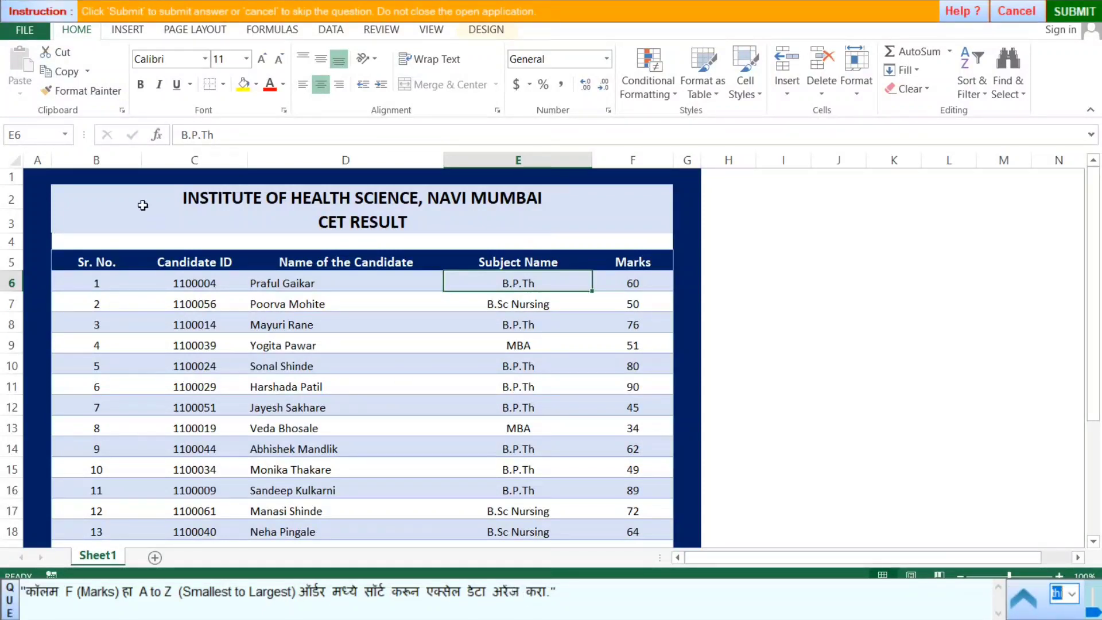
{"action": "left_click", "coordinate": [634, 157]}
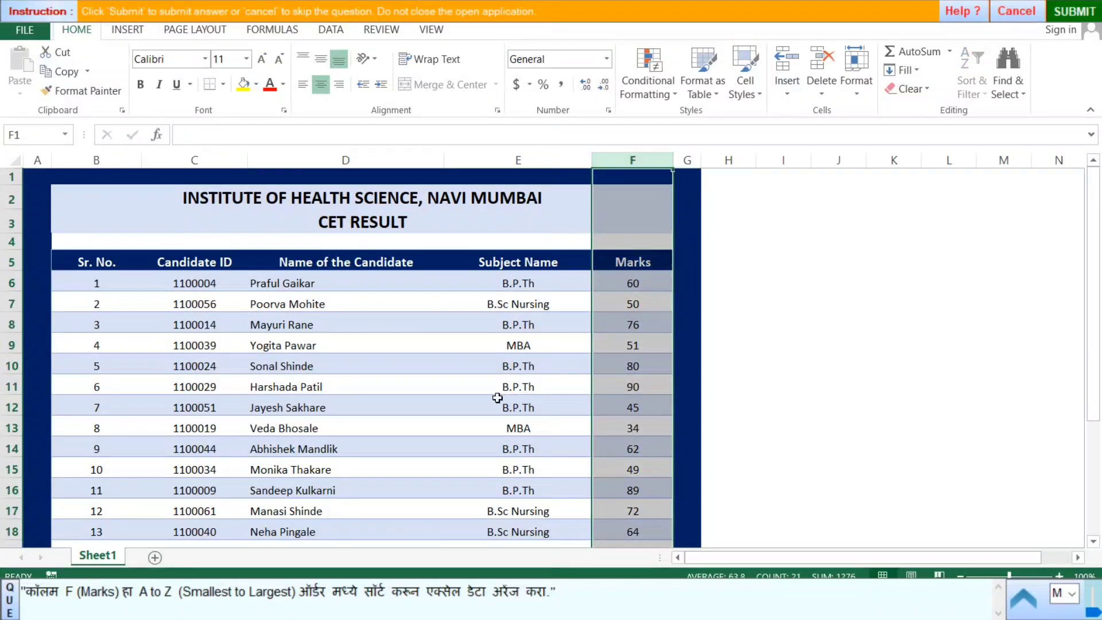
{"action": "left_click_drag", "start_coordinate": [629, 284], "coordinate": [625, 494]}
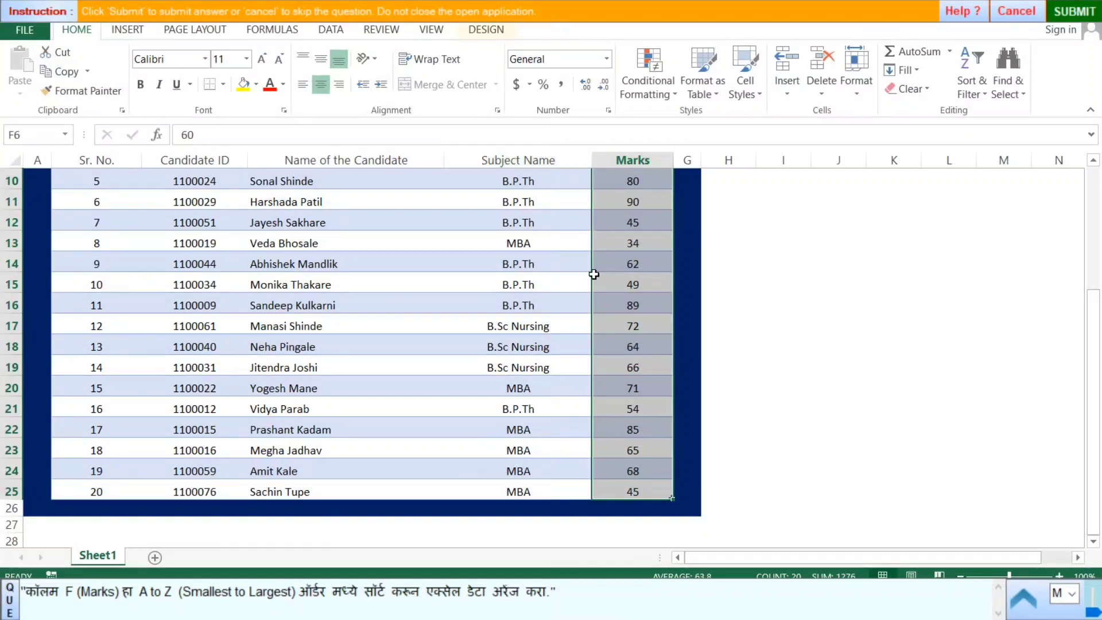
{"action": "scroll", "coordinate": [542, 276], "scroll_direction": "up", "scroll_amount": 3}
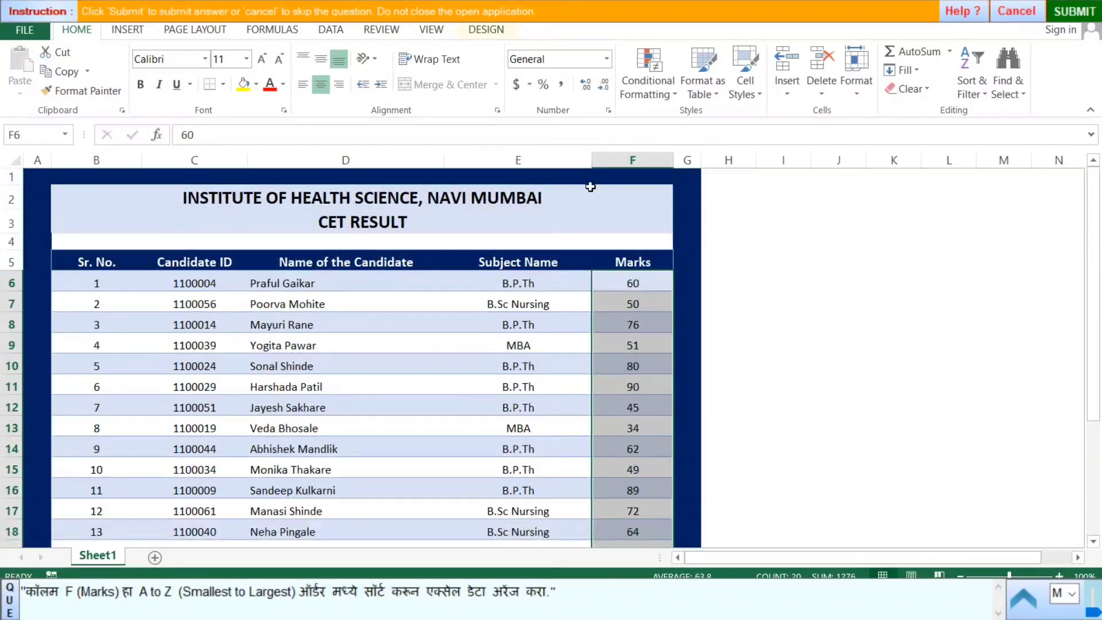
{"action": "left_click", "coordinate": [966, 84]}
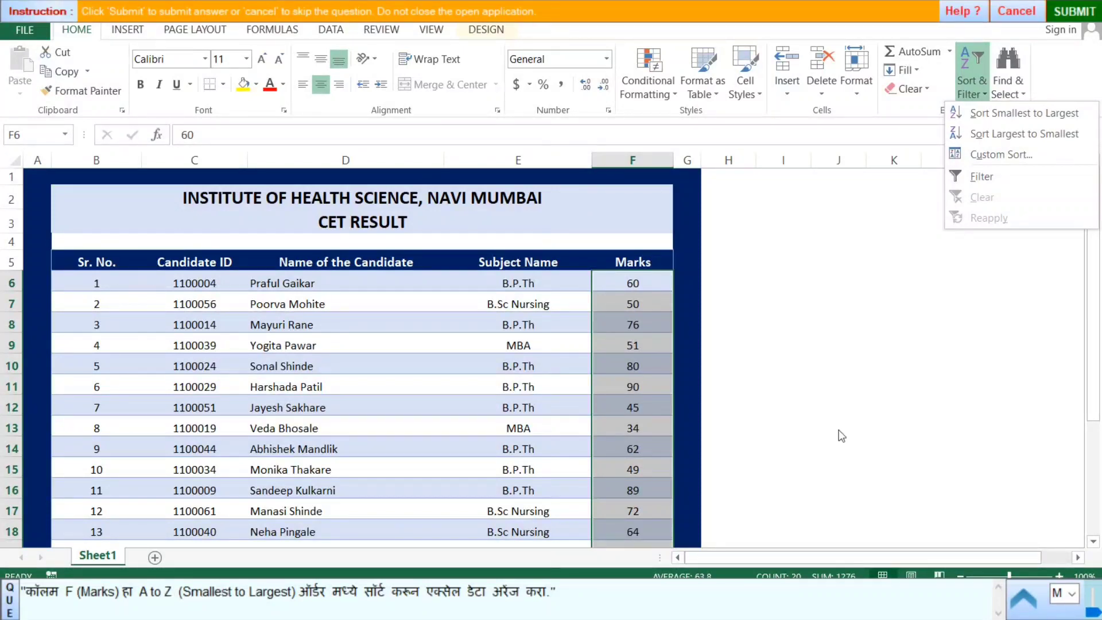
{"action": "left_click", "coordinate": [1004, 112]}
{"action": "left_click", "coordinate": [842, 305]}
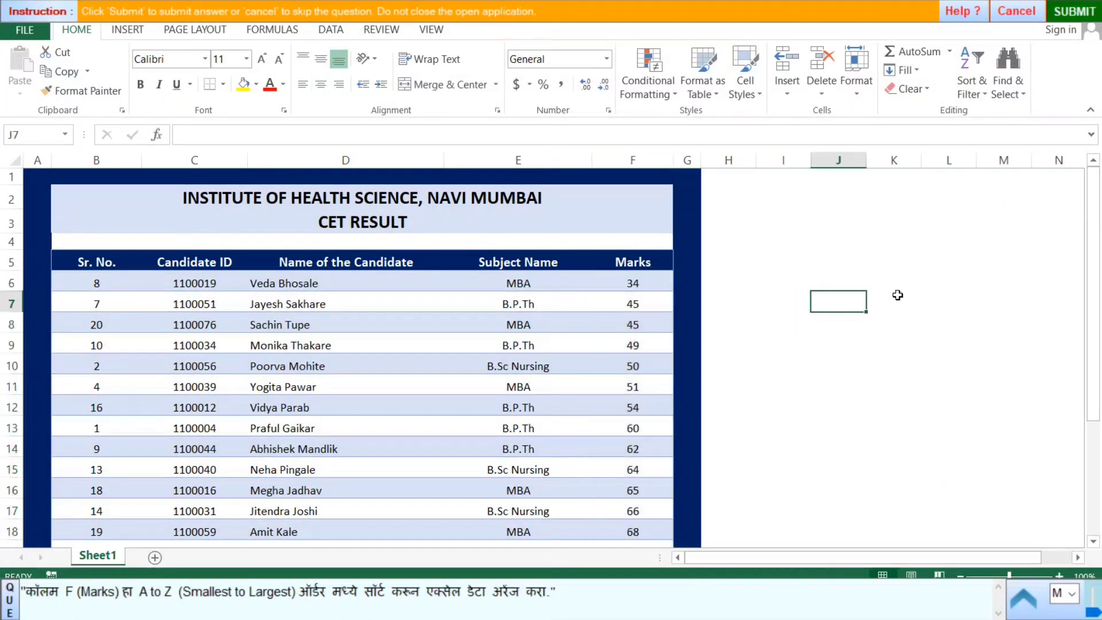
{"action": "left_click", "coordinate": [1076, 17]}
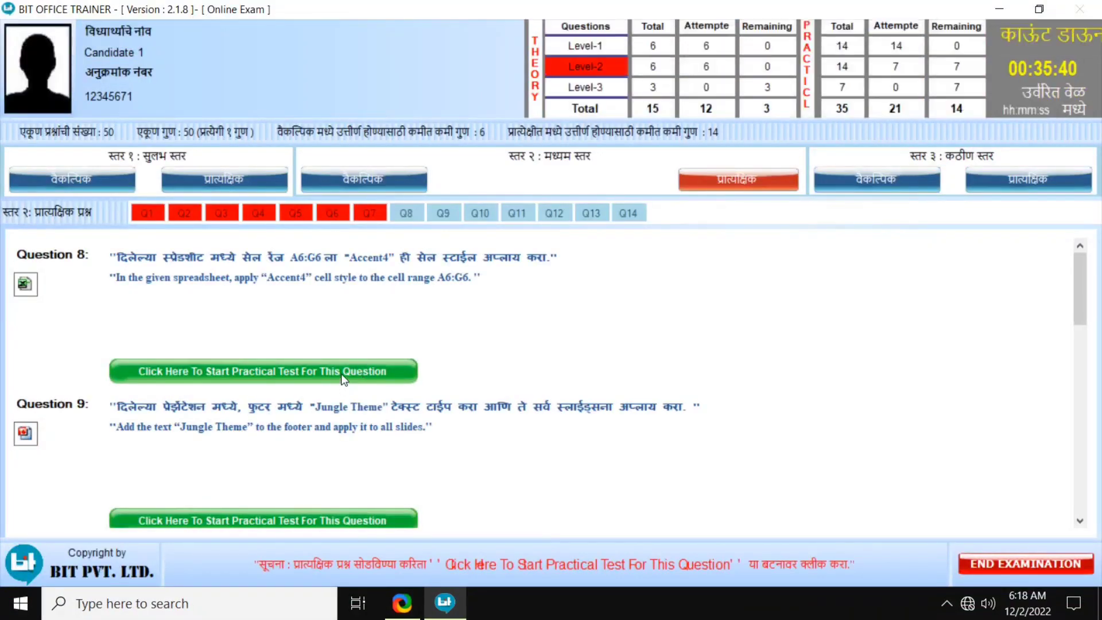
Start practical question 8 and apply the Accent4 cell style to the range A6:G6 of the School sheet
{"action": "left_click", "coordinate": [344, 372]}
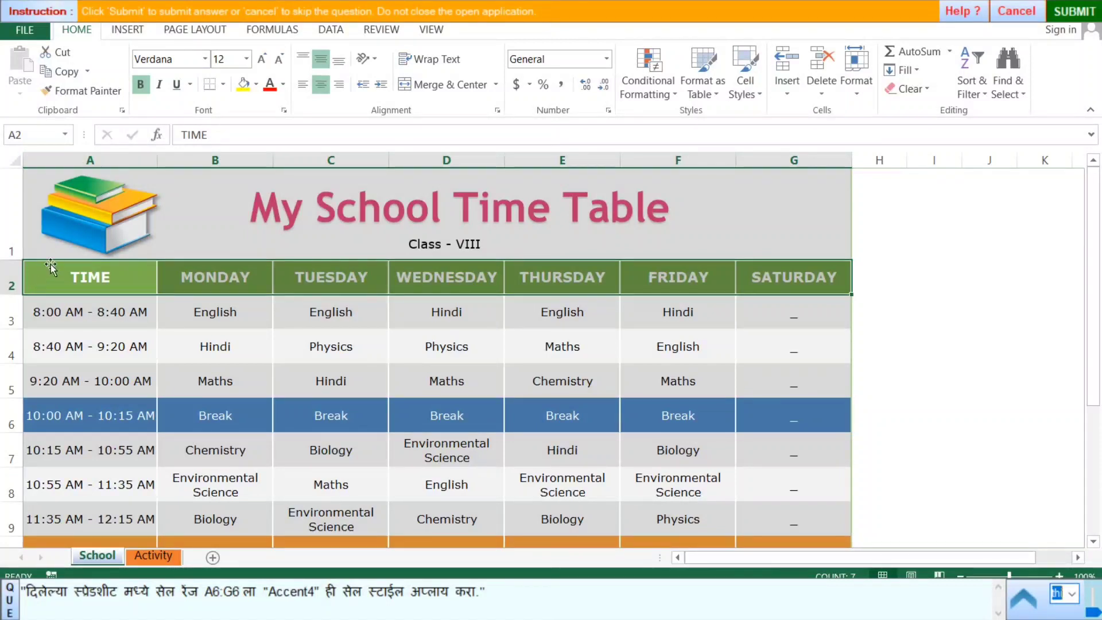
{"action": "left_click", "coordinate": [39, 418]}
{"action": "left_click_drag", "start_coordinate": [39, 418], "coordinate": [807, 418]}
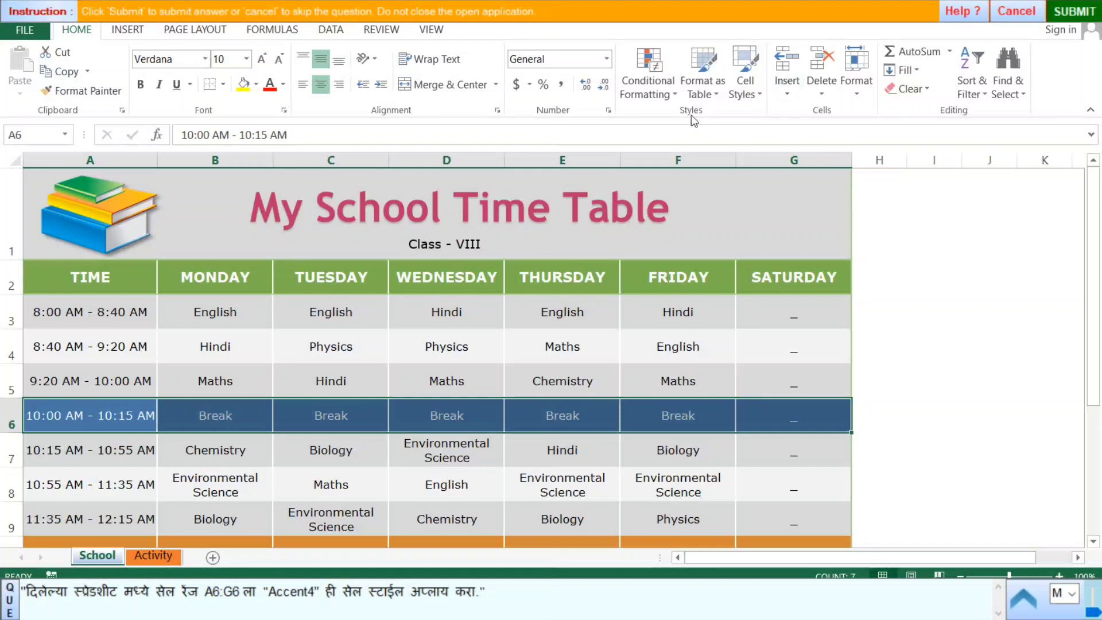
{"action": "left_click", "coordinate": [749, 91]}
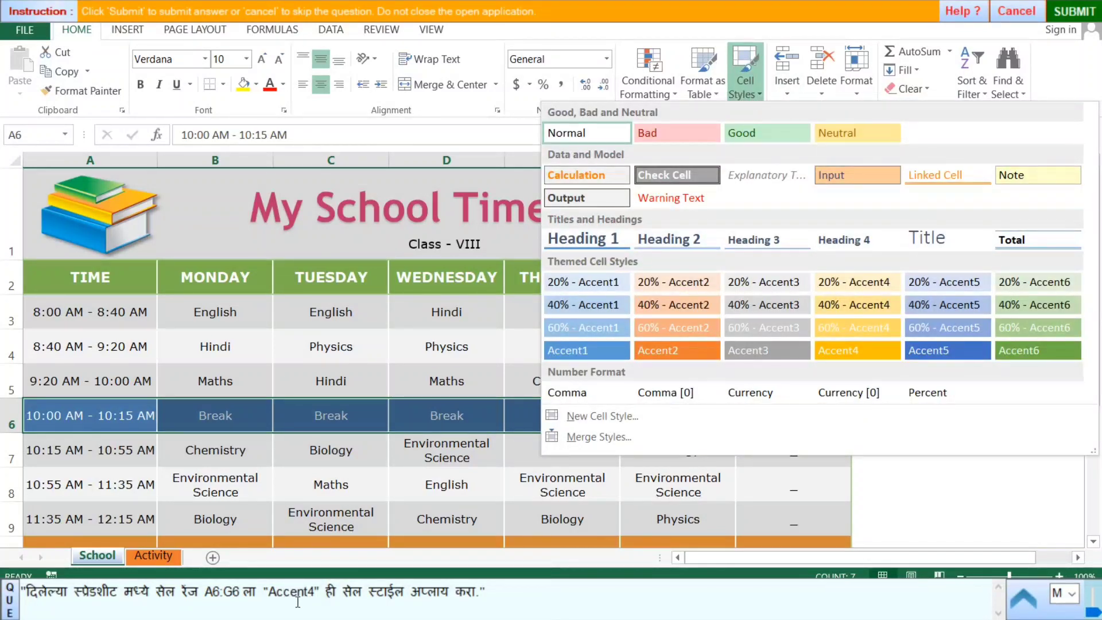
{"action": "left_click", "coordinate": [855, 349]}
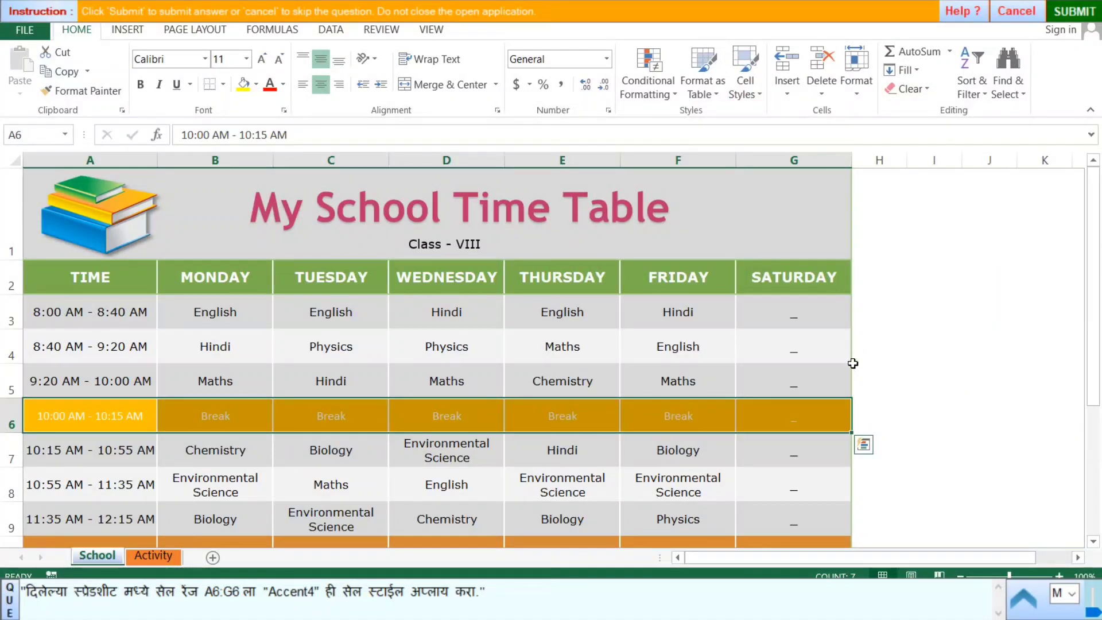
{"action": "left_click", "coordinate": [936, 377]}
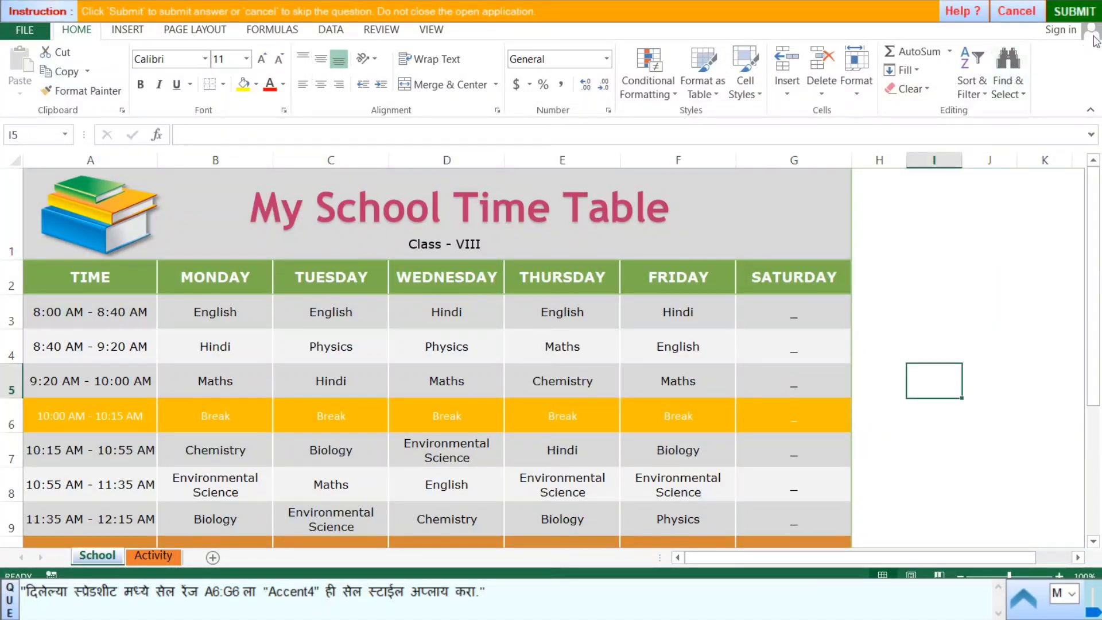
Submit the answer to practical question 8 and start practical question 9
{"action": "left_click", "coordinate": [1068, 12]}
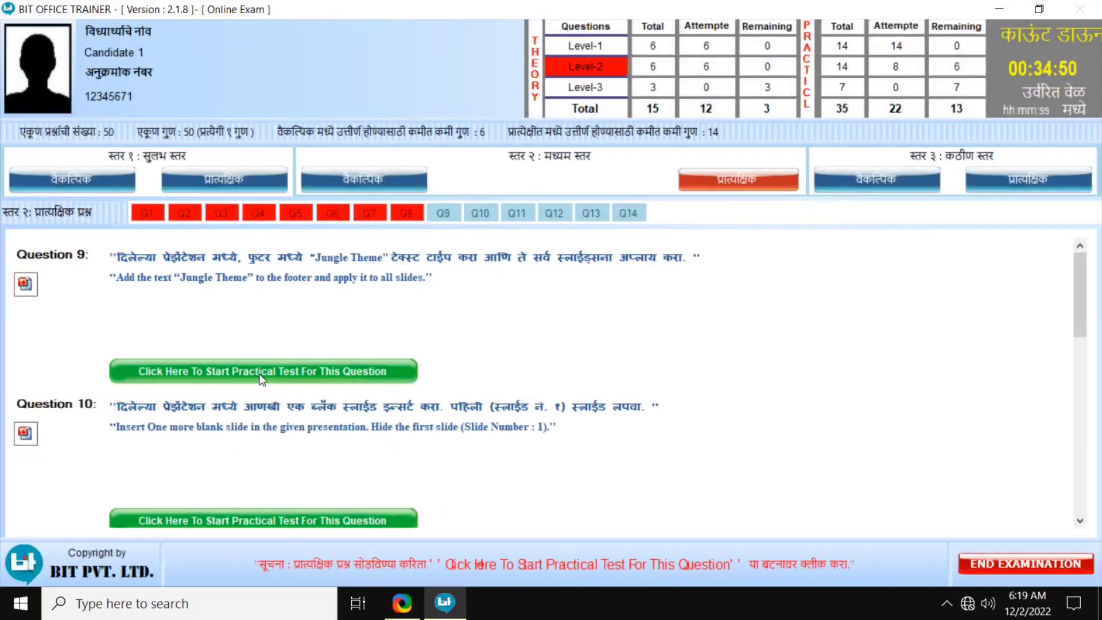
{"action": "left_click", "coordinate": [263, 373]}
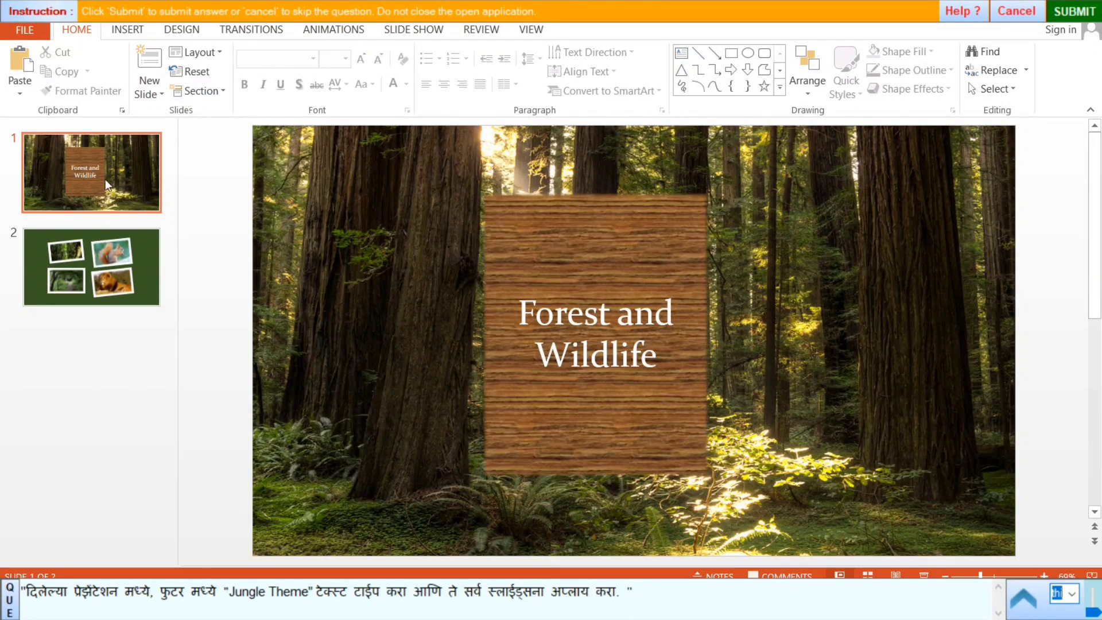
Enable the footer for the slides in the Header and Footer settings of the Forest and Wildlife presentation
{"action": "left_click", "coordinate": [86, 161]}
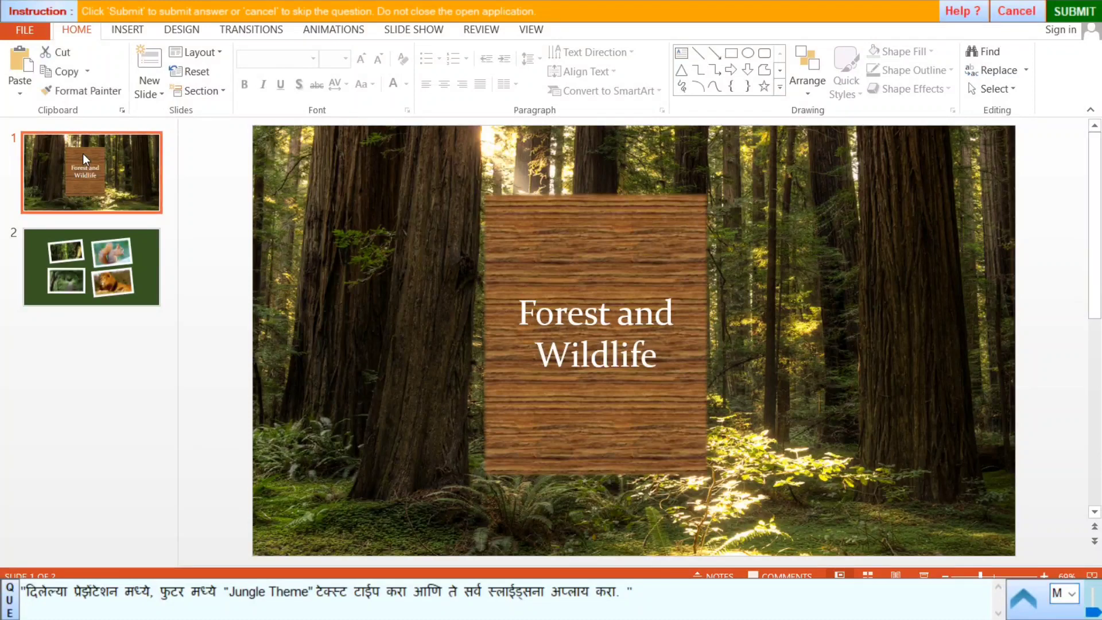
{"action": "left_click", "coordinate": [127, 32]}
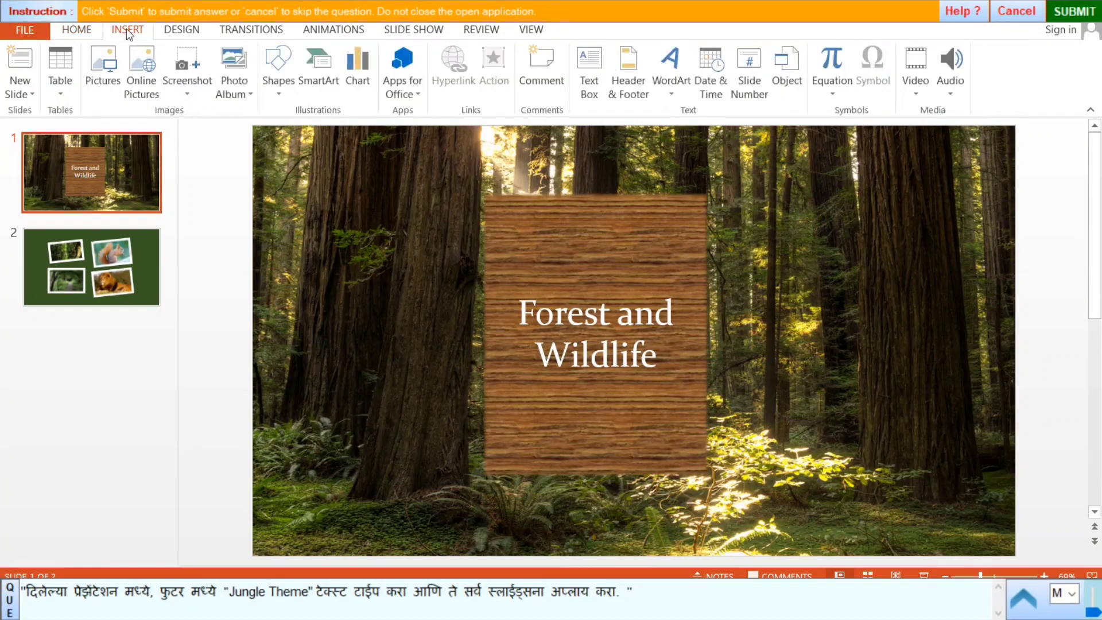
{"action": "left_click", "coordinate": [635, 88]}
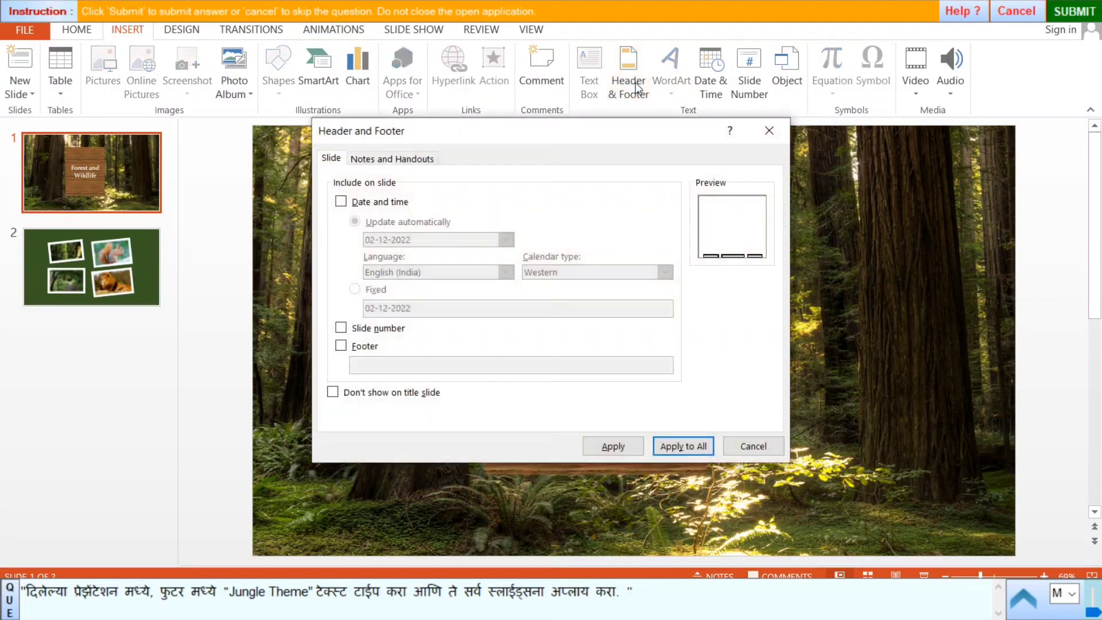
{"action": "left_click", "coordinate": [341, 345]}
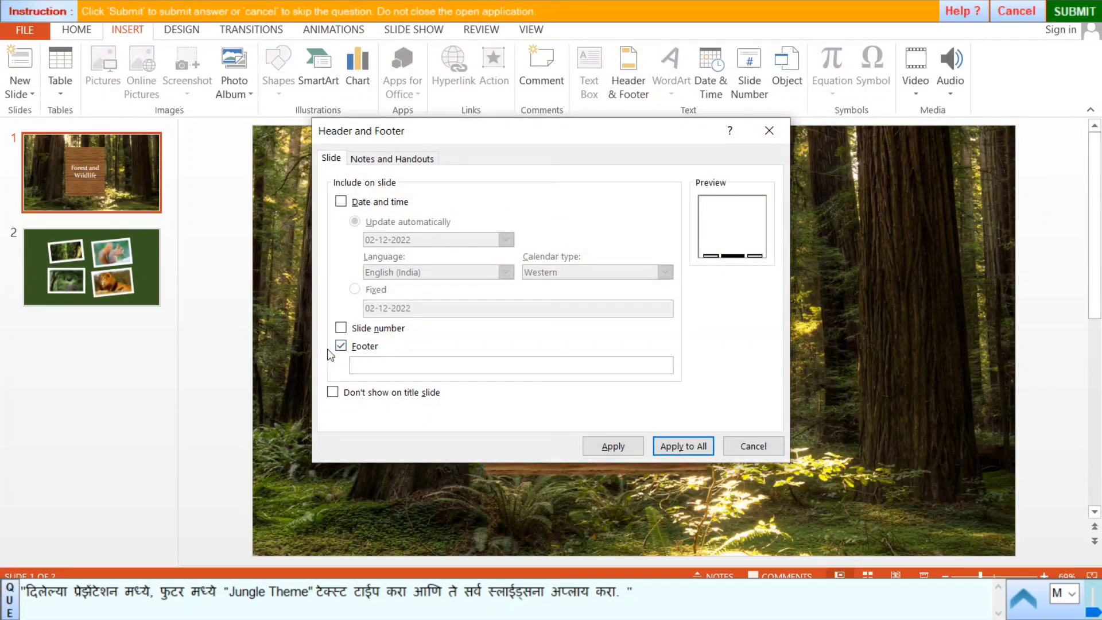
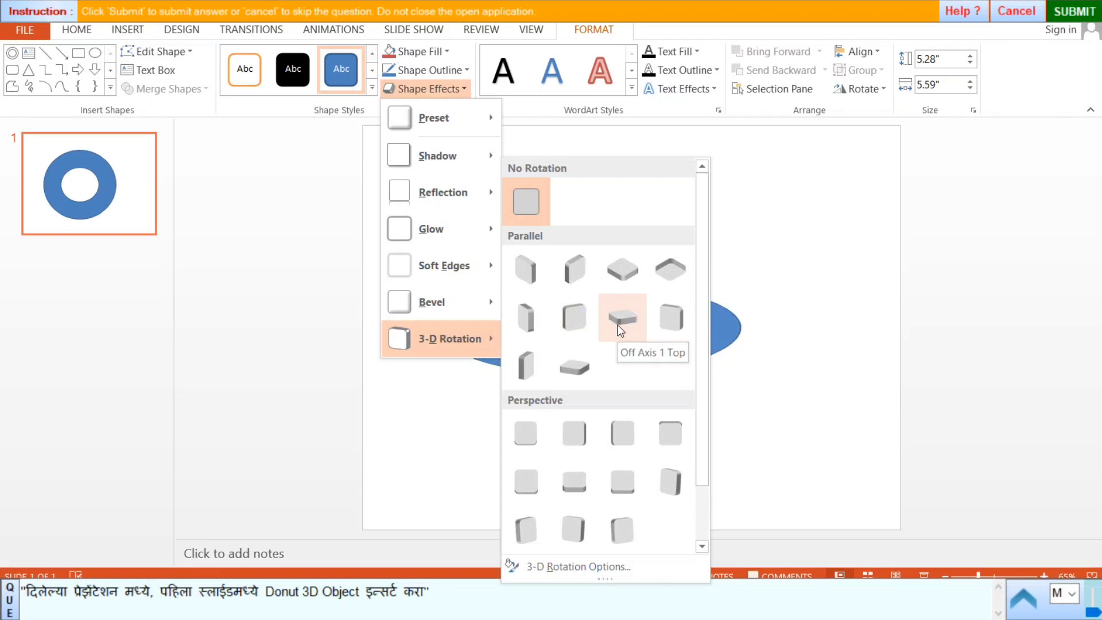
Apply the Off Axis 1 Top 3-D rotation to the donut shape and submit the answer to practical question 11
{"action": "left_click", "coordinate": [620, 330]}
{"action": "left_click", "coordinate": [755, 237]}
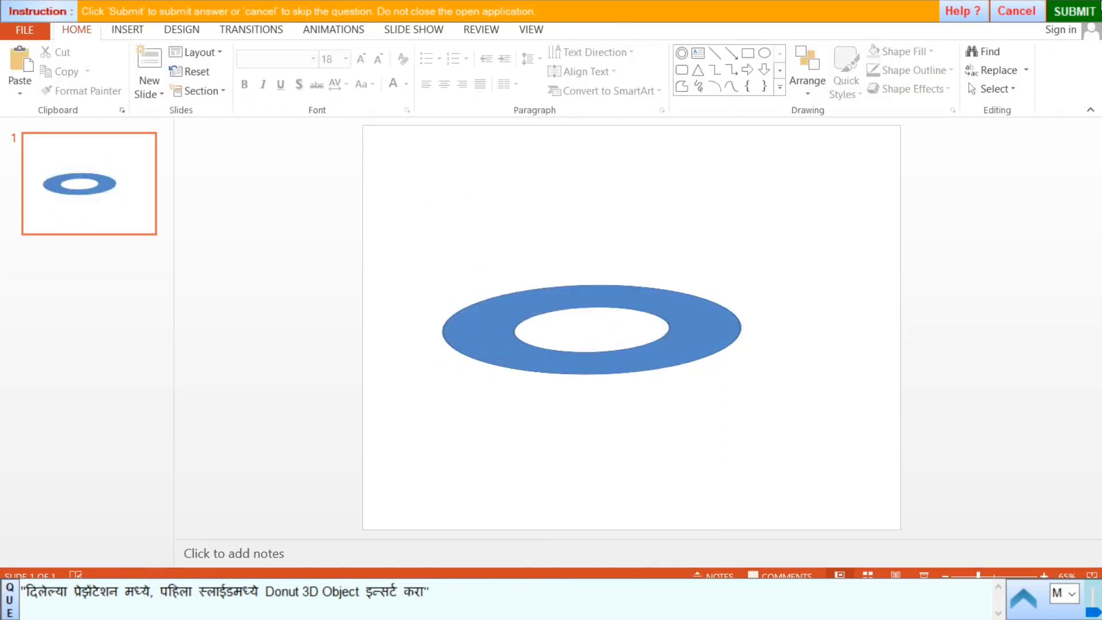
{"action": "left_click", "coordinate": [1076, 12]}
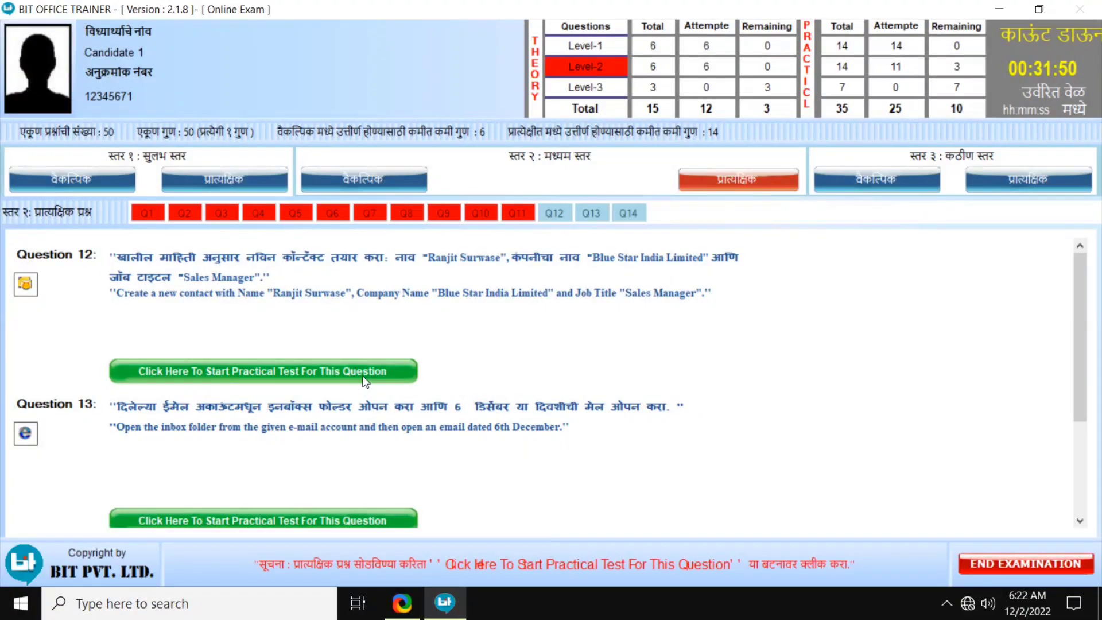
Start practical question 12 and create a new Outlook contact with the full name given in the question
{"action": "left_click", "coordinate": [364, 373]}
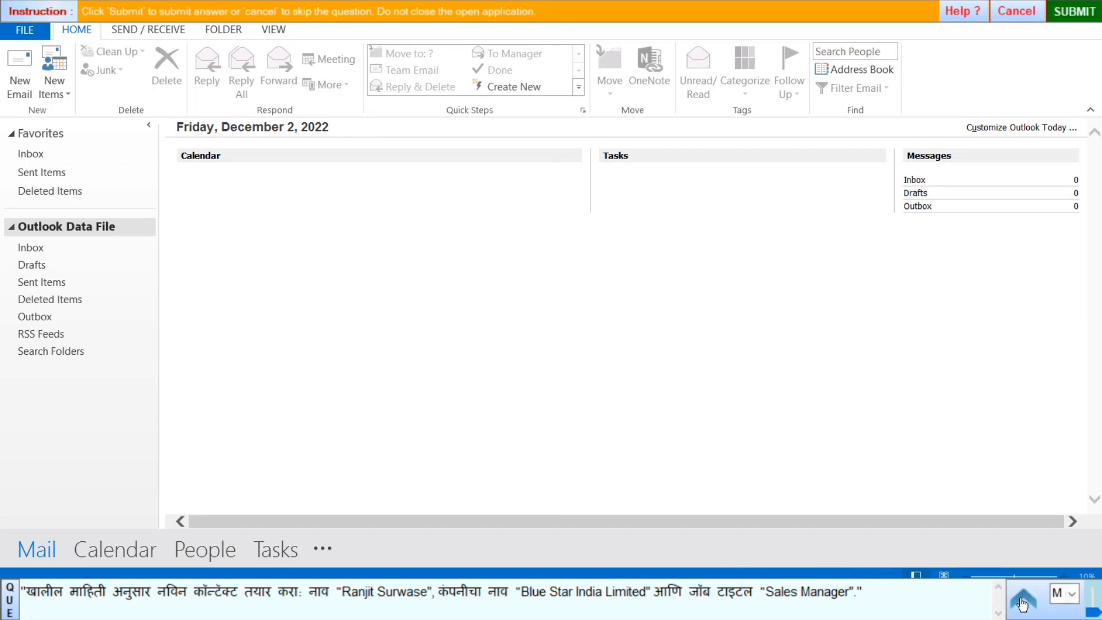
{"action": "left_click", "coordinate": [60, 91]}
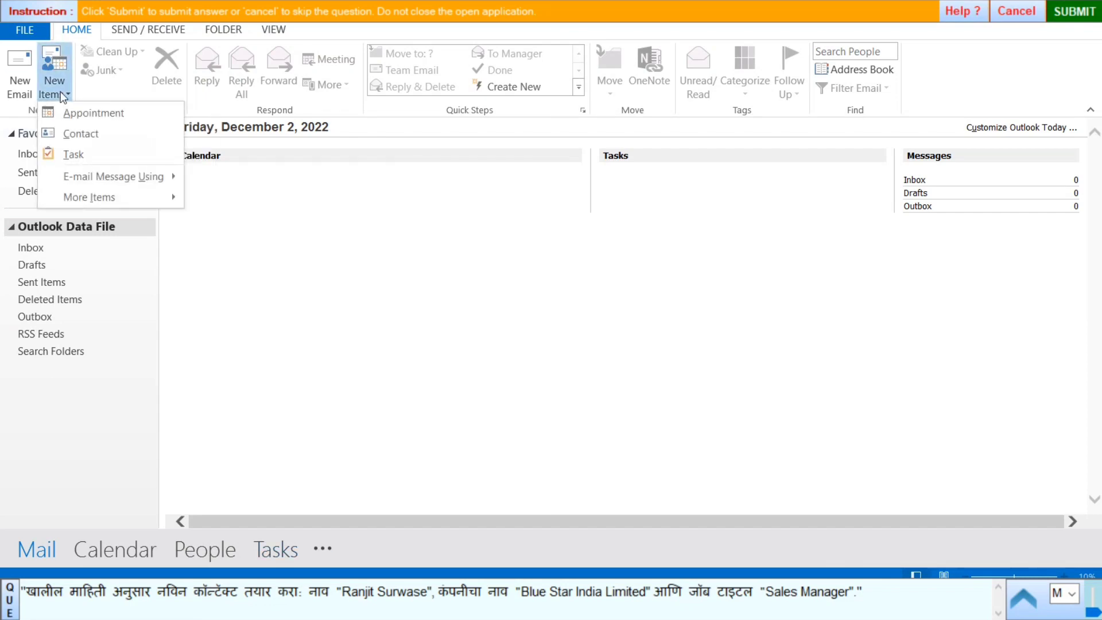
{"action": "left_click", "coordinate": [87, 133]}
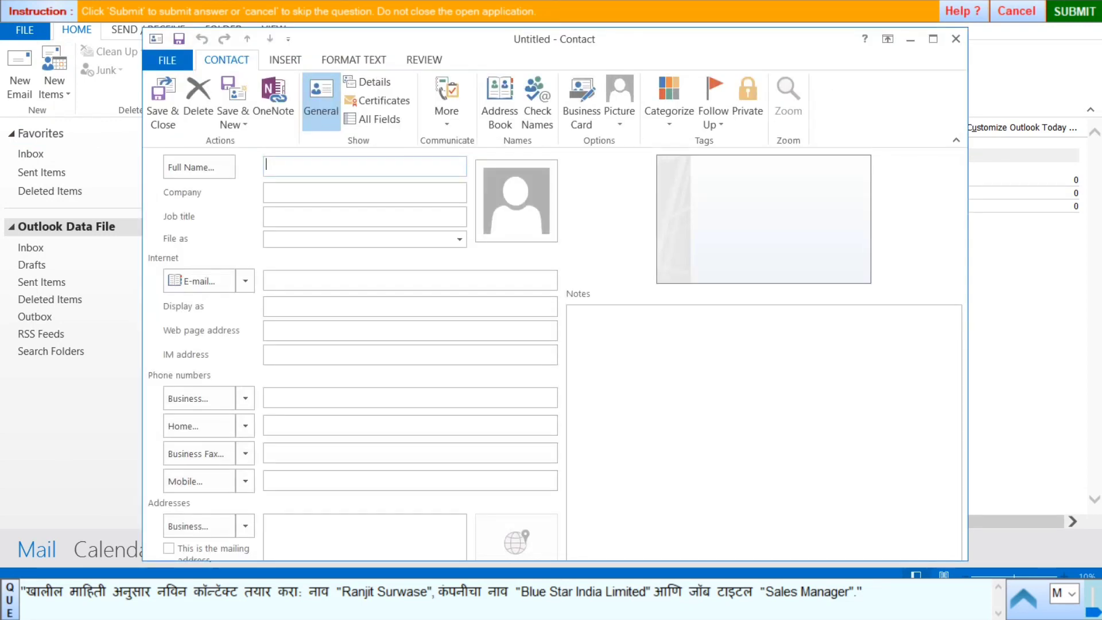
{"action": "left_click_drag", "start_coordinate": [349, 593], "coordinate": [414, 594]}
{"action": "key", "text": "ctrl+c"}
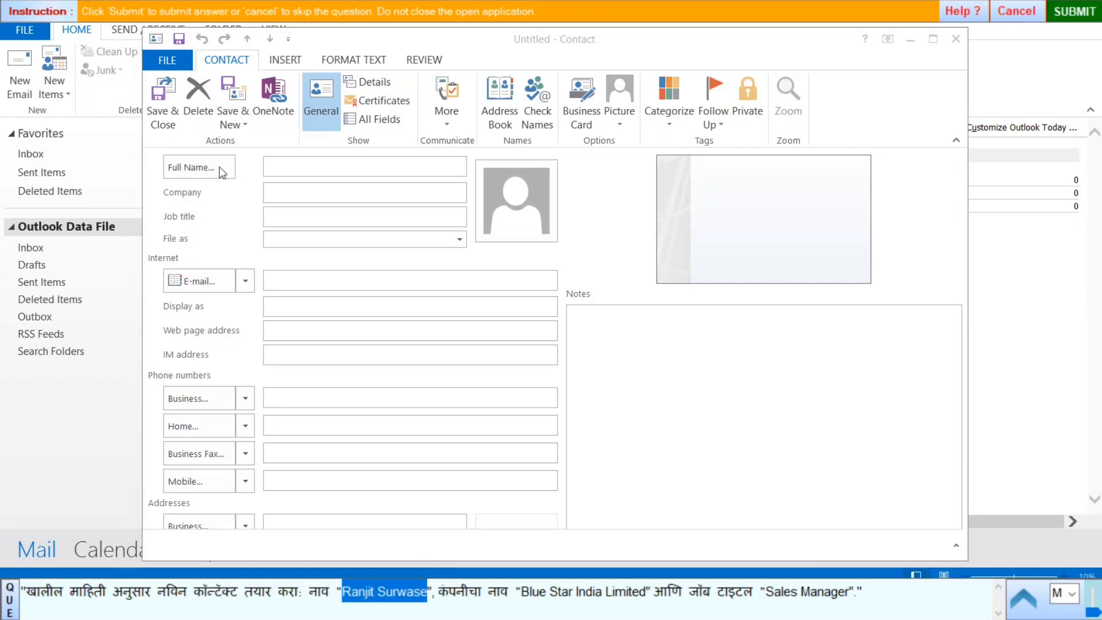
{"action": "left_click", "coordinate": [286, 168]}
{"action": "key", "text": "ctrl+v"}
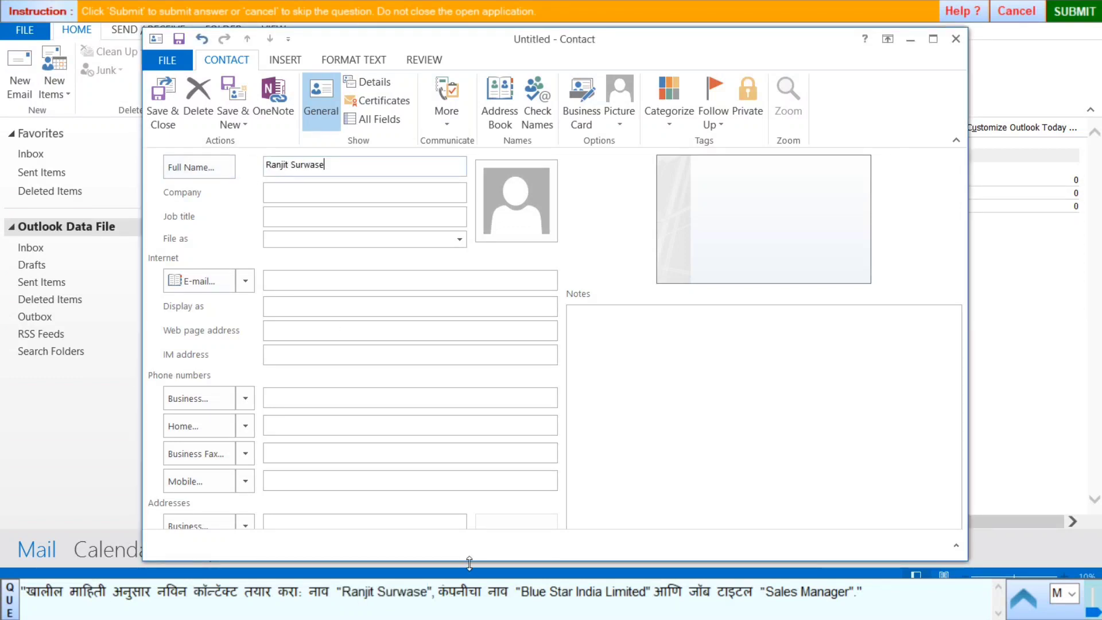
Set the contact's company to Blue Star India Limited and the job title to Sales Manager, copying both from the question text
{"action": "left_click_drag", "start_coordinate": [521, 591], "coordinate": [617, 591]}
{"action": "key", "text": "ctrl+c"}
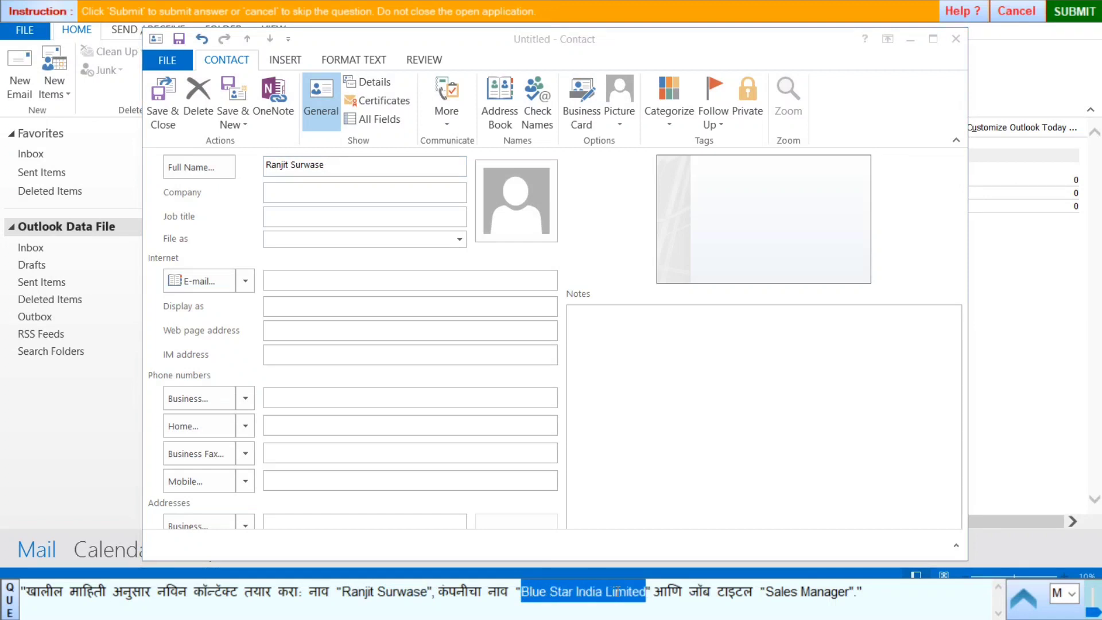
{"action": "left_click", "coordinate": [279, 188]}
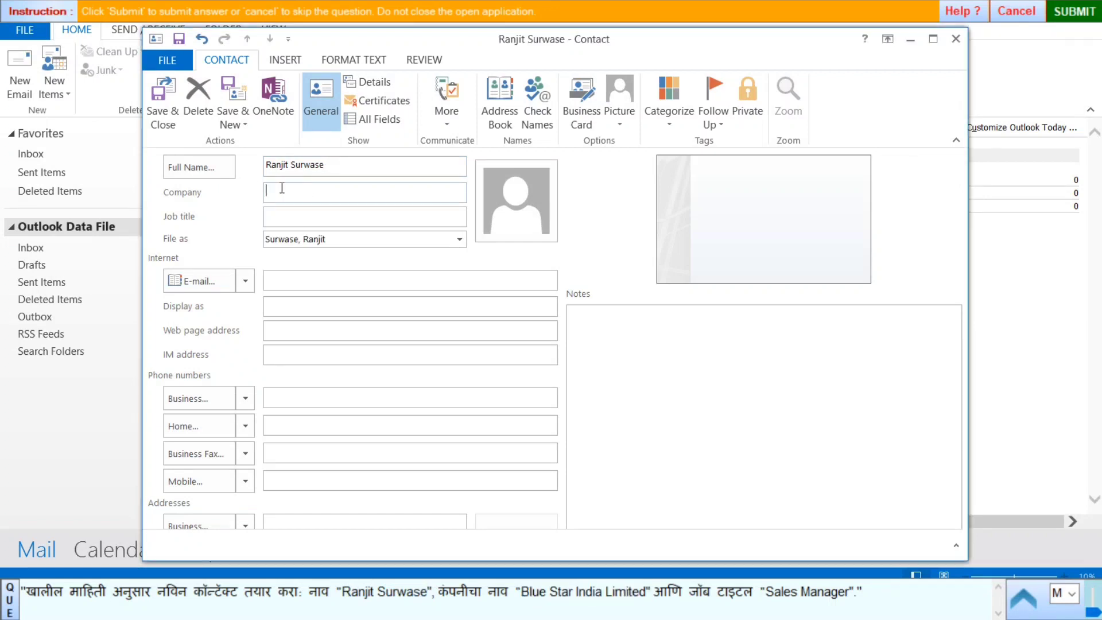
{"action": "key", "text": "ctrl+v"}
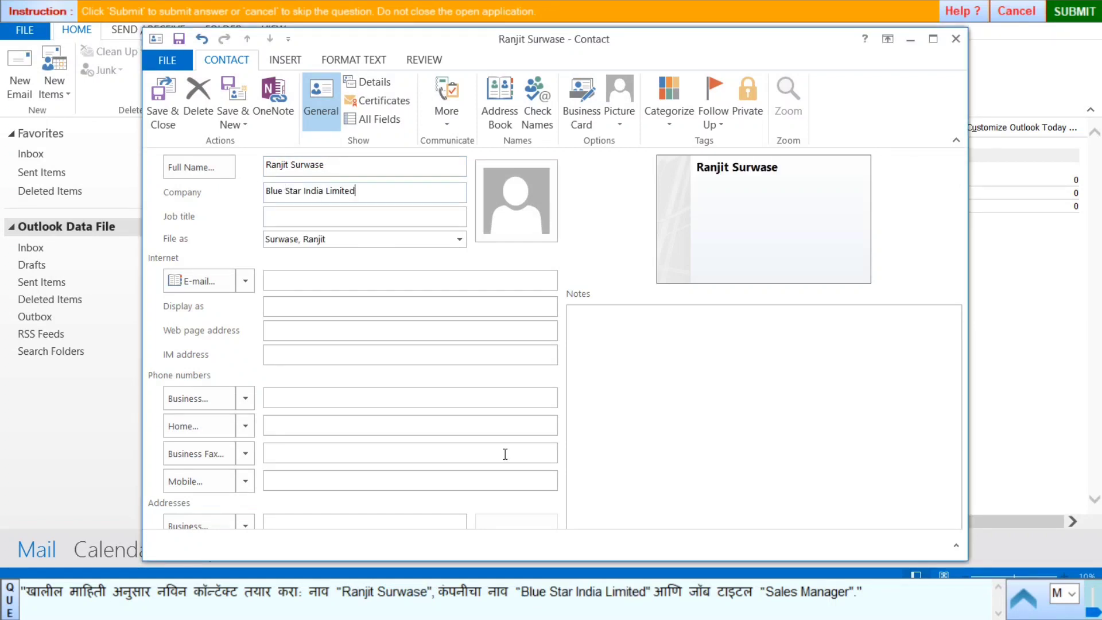
{"action": "left_click", "coordinate": [769, 592]}
{"action": "left_click_drag", "start_coordinate": [767, 592], "coordinate": [849, 591]}
{"action": "key", "text": "ctrl+c"}
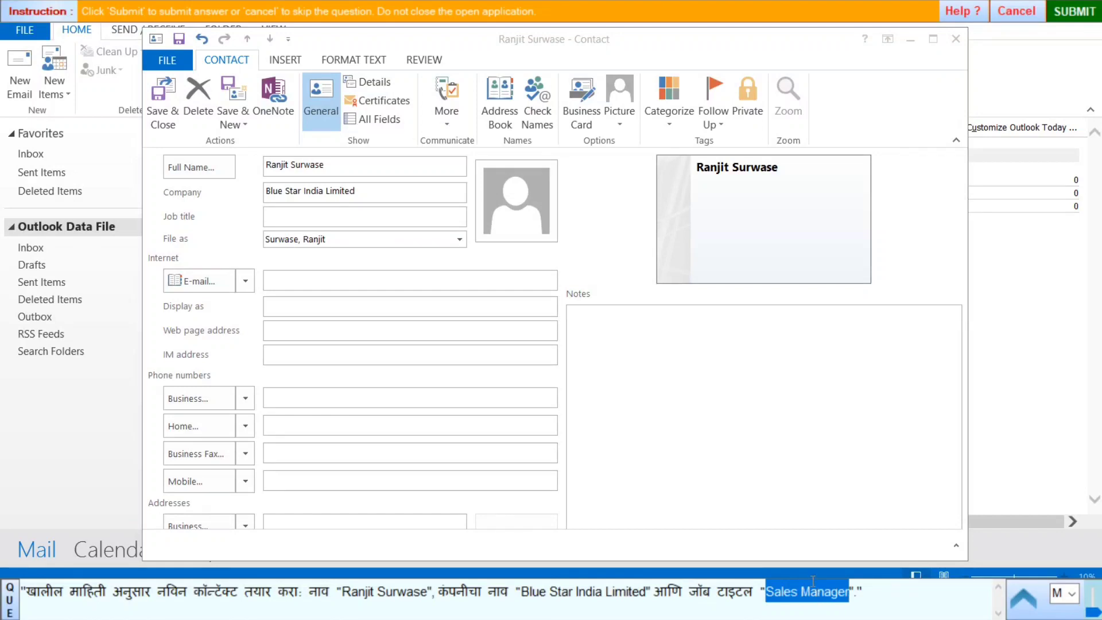
{"action": "left_click", "coordinate": [289, 214]}
{"action": "key", "text": "ctrl+v"}
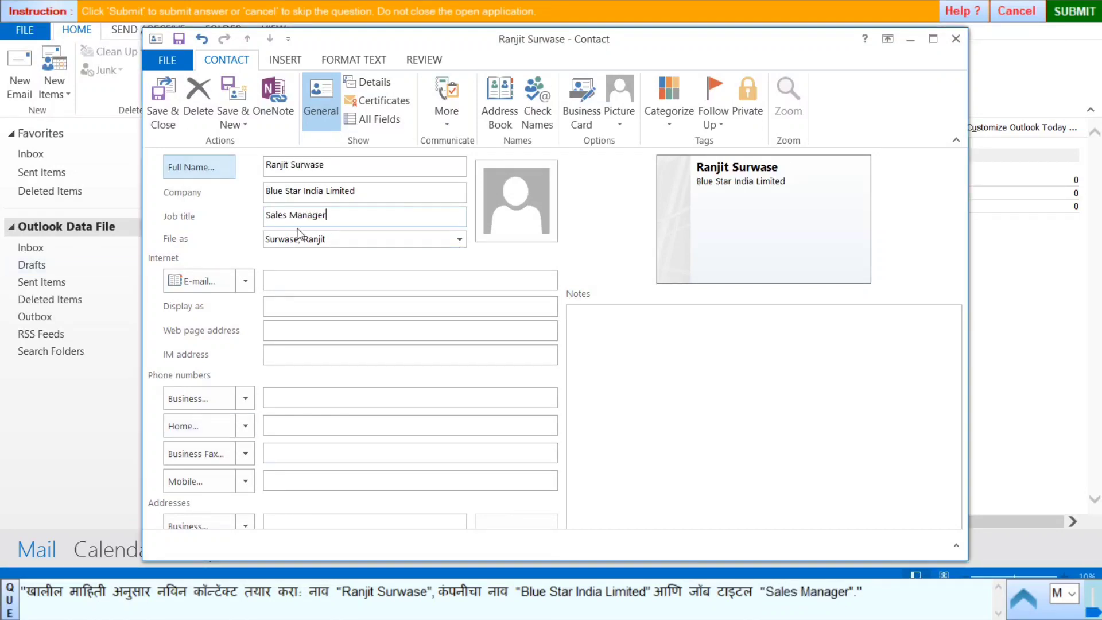
Save and close the new contact and submit the answer to practical question 12
{"action": "left_click", "coordinate": [160, 100]}
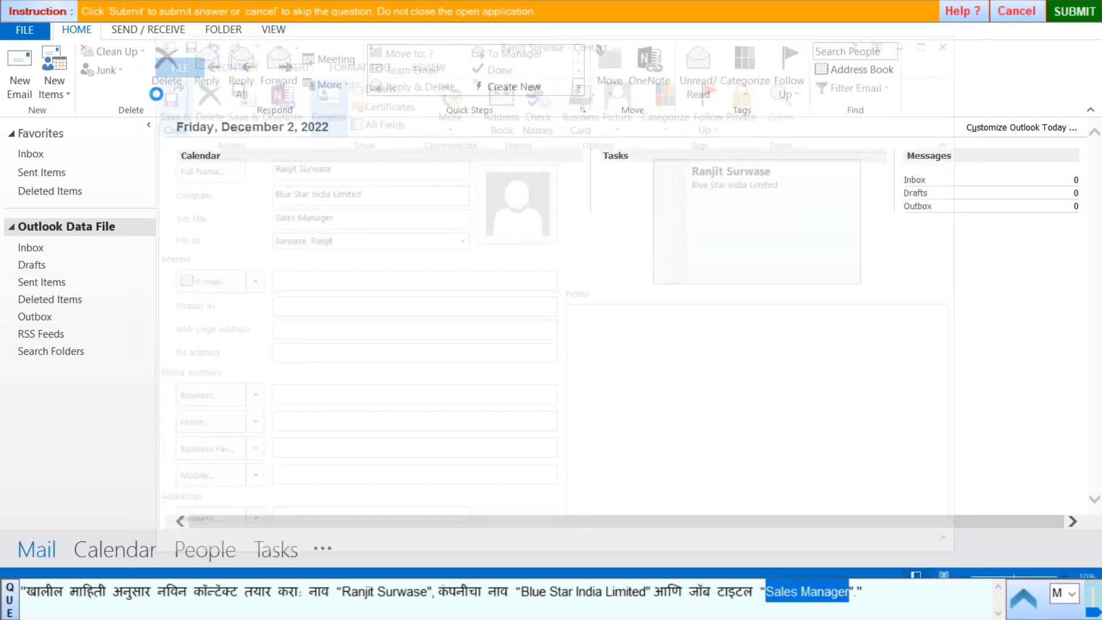
{"action": "left_click", "coordinate": [1074, 14]}
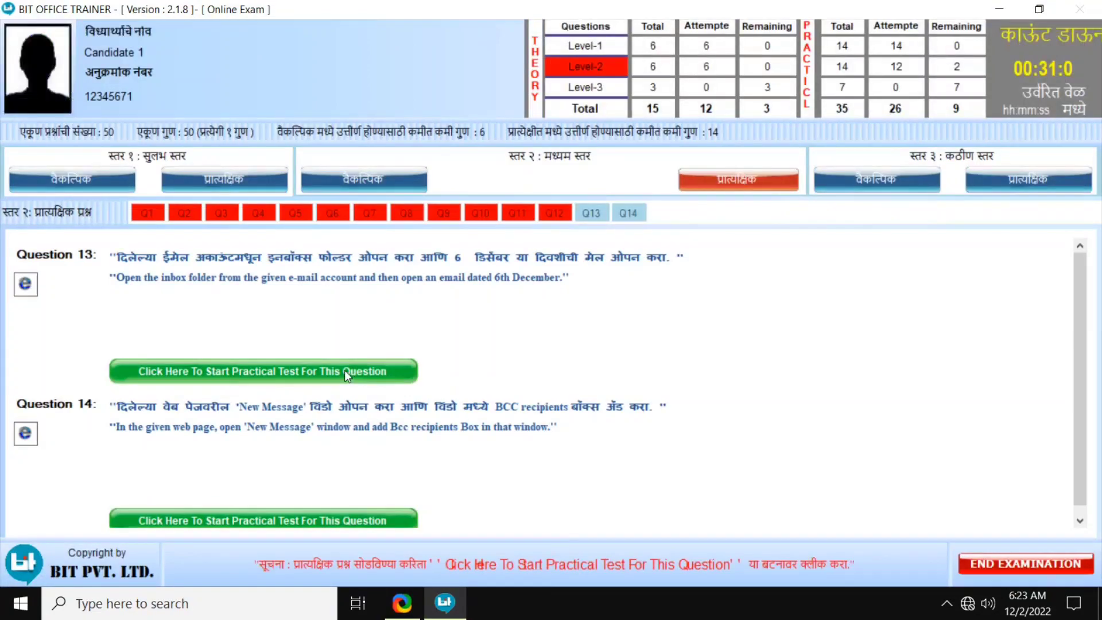
Start practical question 13, choose the last answer sequence, which begins with the Gmail option, and submit the answer
{"action": "left_click", "coordinate": [336, 371]}
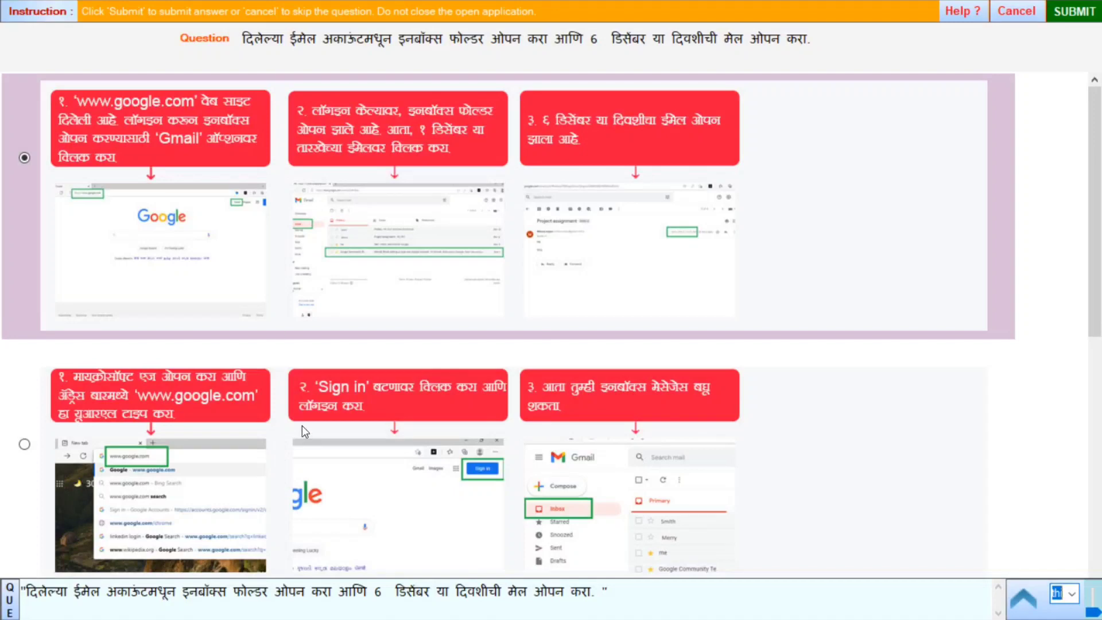
{"action": "scroll", "coordinate": [302, 426], "scroll_direction": "down", "scroll_amount": 10}
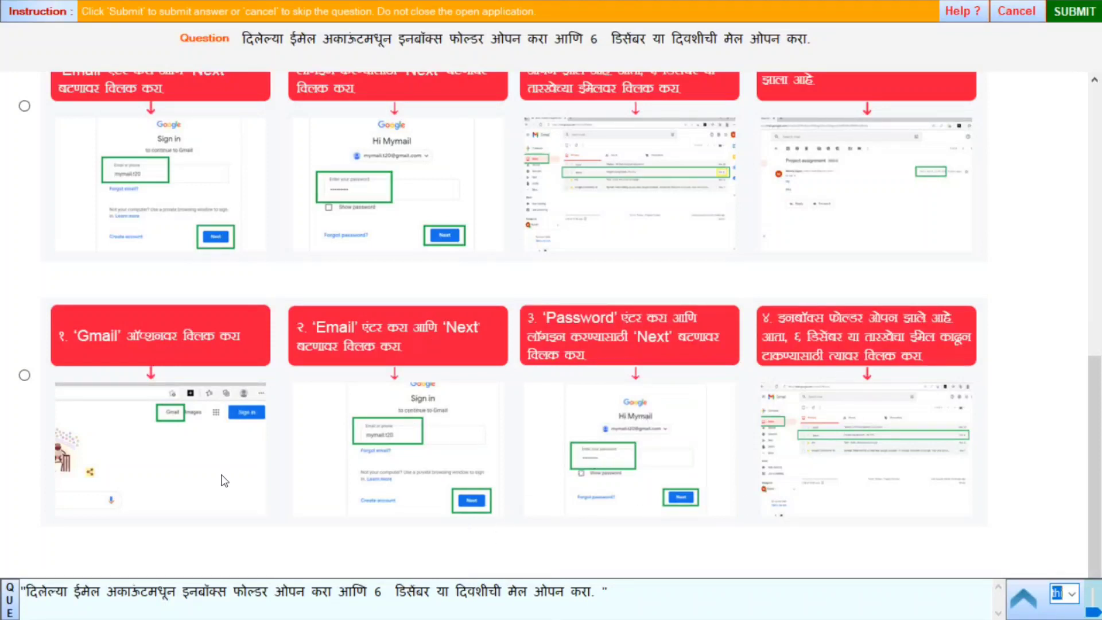
{"action": "scroll", "coordinate": [202, 343], "scroll_direction": "up", "scroll_amount": 5}
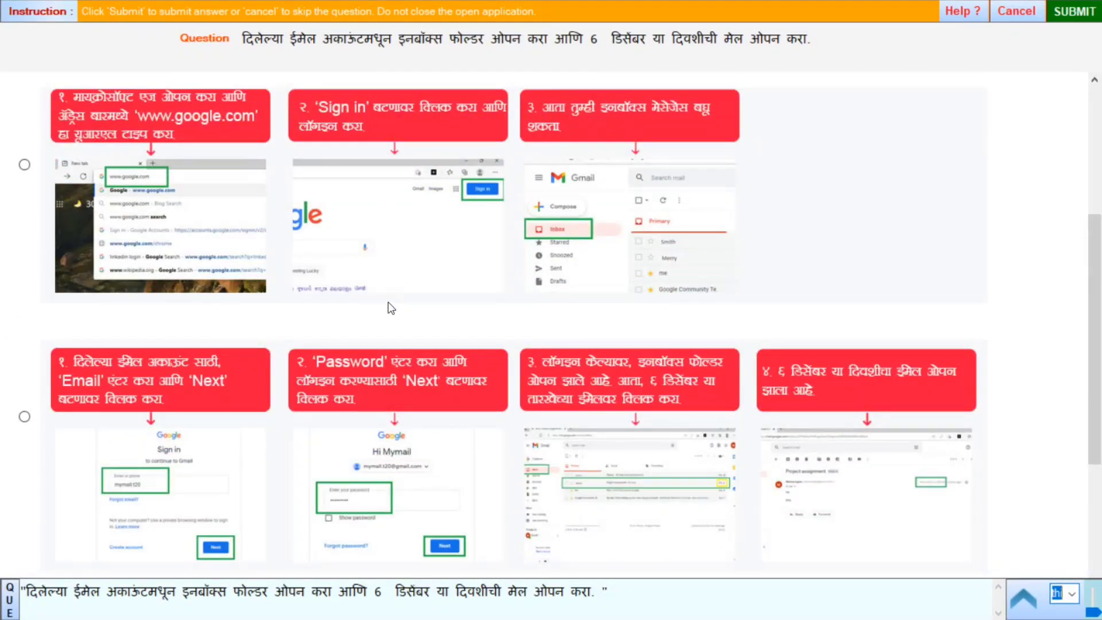
{"action": "scroll", "coordinate": [388, 302], "scroll_direction": "up", "scroll_amount": 5}
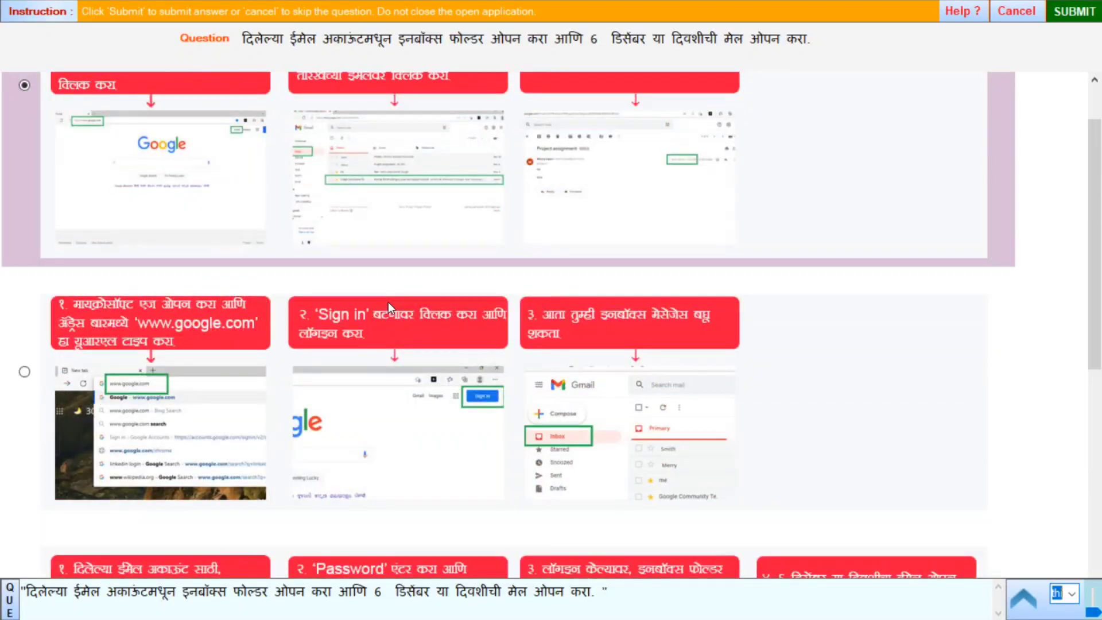
{"action": "scroll", "coordinate": [388, 301], "scroll_direction": "down", "scroll_amount": 10}
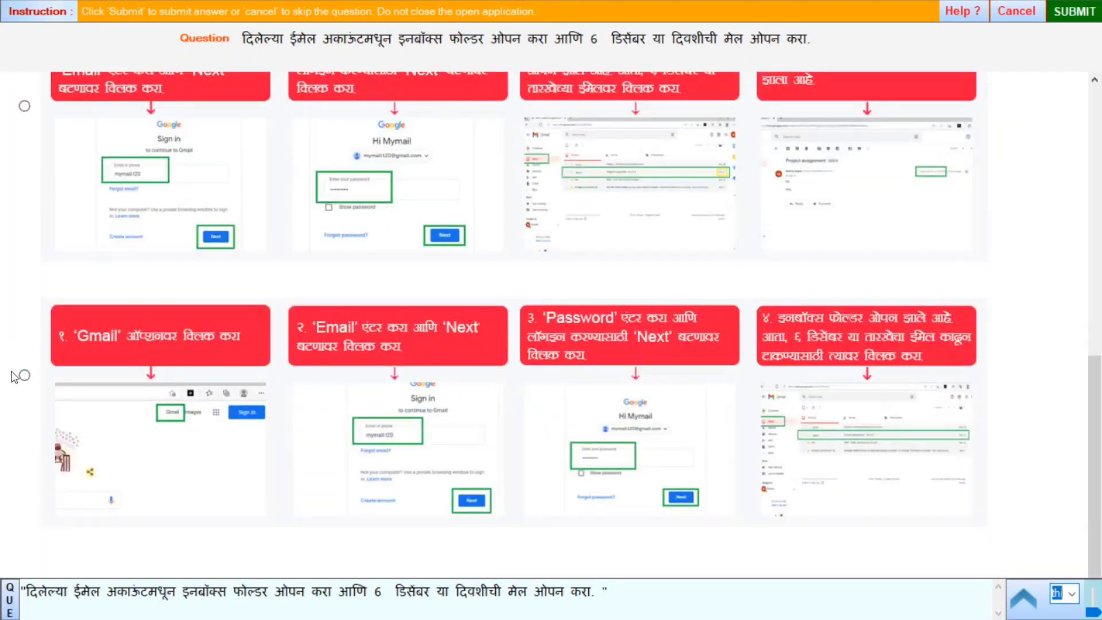
{"action": "scroll", "coordinate": [24, 377], "scroll_direction": "up", "scroll_amount": 4}
{"action": "scroll", "coordinate": [80, 438], "scroll_direction": "down", "scroll_amount": 4}
{"action": "left_click", "coordinate": [24, 376]}
{"action": "left_click", "coordinate": [1074, 11]}
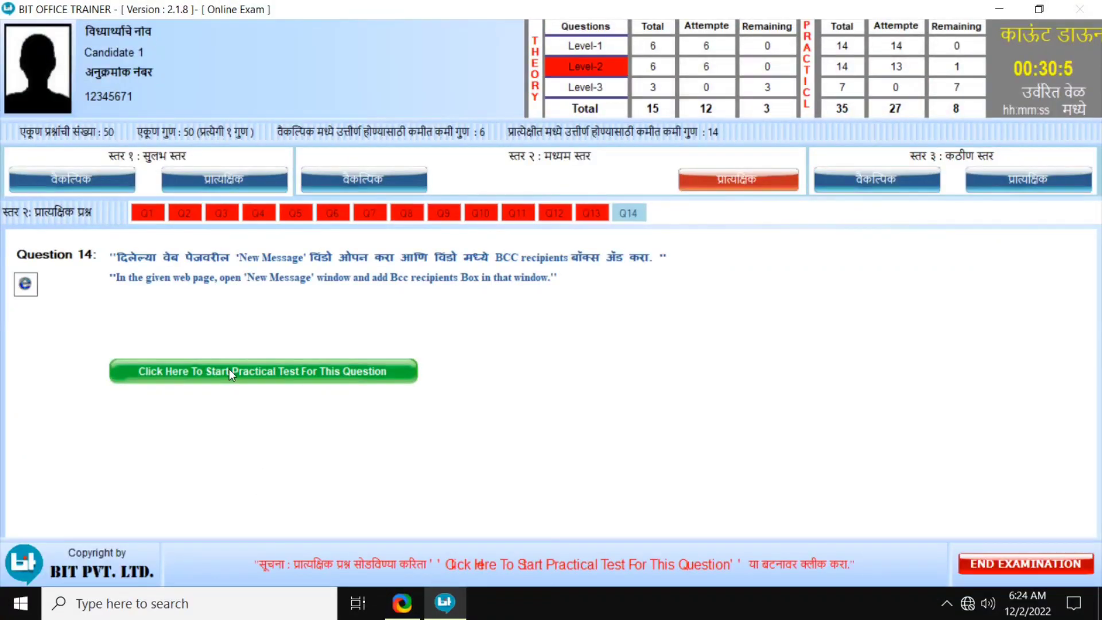
{"action": "left_click", "coordinate": [229, 370]}
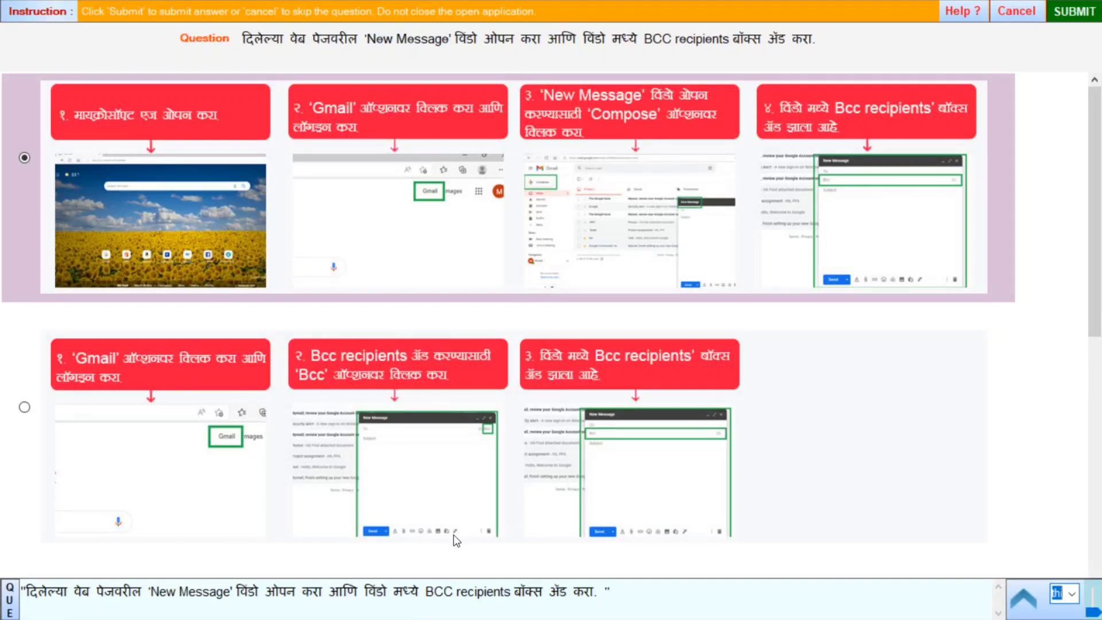
{"action": "scroll", "coordinate": [469, 505], "scroll_direction": "down", "scroll_amount": 3}
{"action": "scroll", "coordinate": [469, 509], "scroll_direction": "down", "scroll_amount": 3}
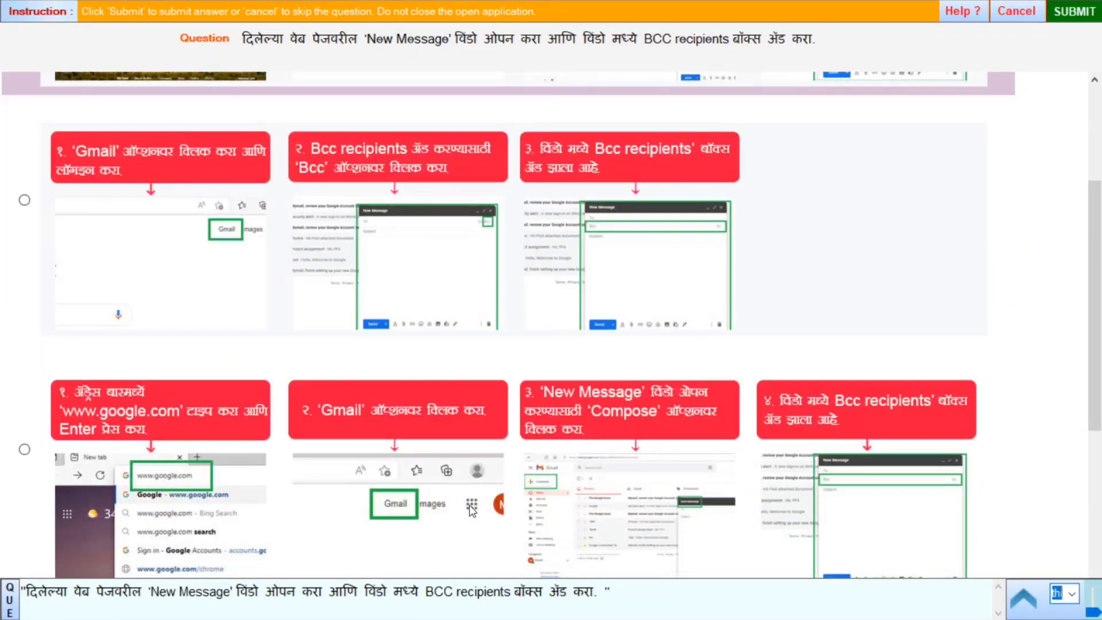
{"action": "scroll", "coordinate": [472, 511], "scroll_direction": "down", "scroll_amount": 3}
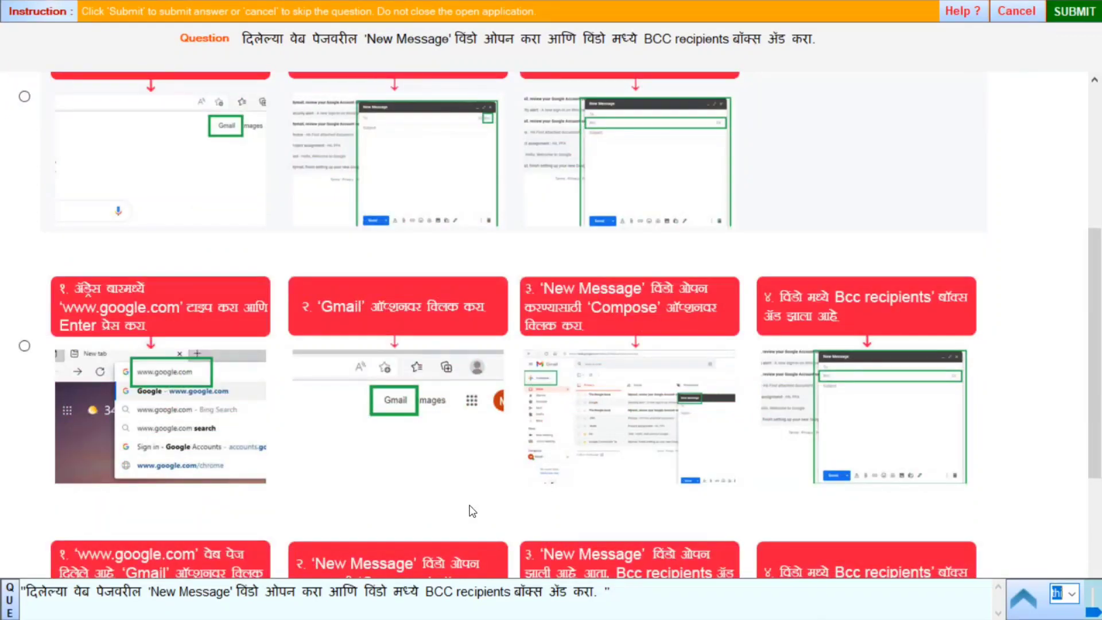
{"action": "scroll", "coordinate": [472, 511], "scroll_direction": "down", "scroll_amount": 6}
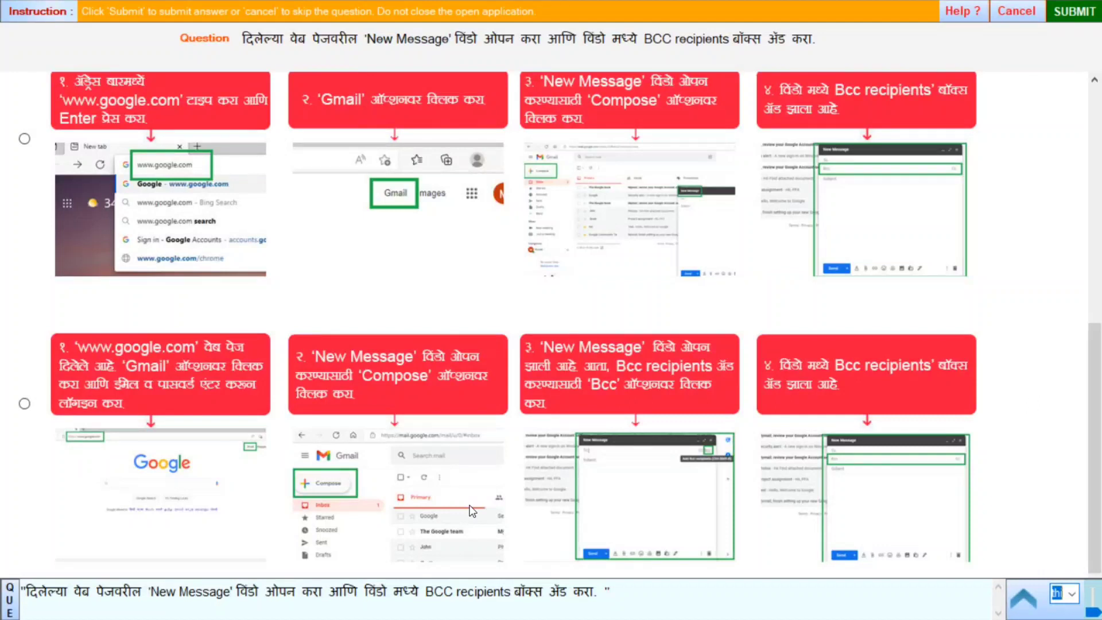
{"action": "left_click", "coordinate": [24, 403]}
{"action": "scroll", "coordinate": [32, 424], "scroll_direction": "down", "scroll_amount": 9}
{"action": "scroll", "coordinate": [31, 424], "scroll_direction": "down", "scroll_amount": 8}
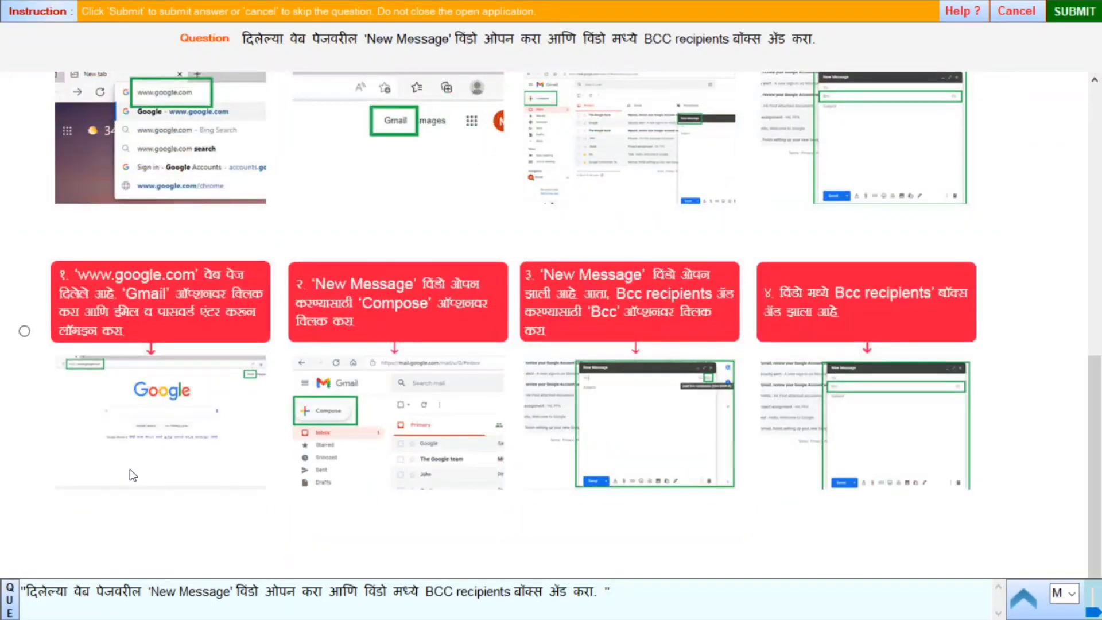
{"action": "left_click", "coordinate": [24, 332]}
{"action": "left_click", "coordinate": [1074, 11]}
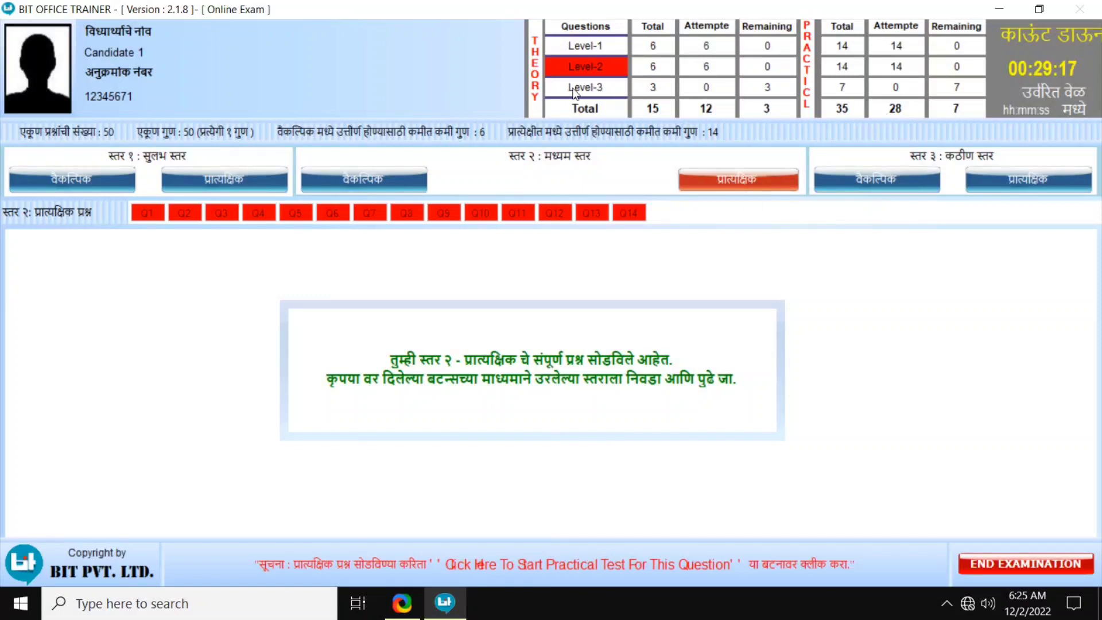
Open the Level 3 theory questions and submit TRUE for question 13 on demodulation
{"action": "left_click", "coordinate": [882, 182]}
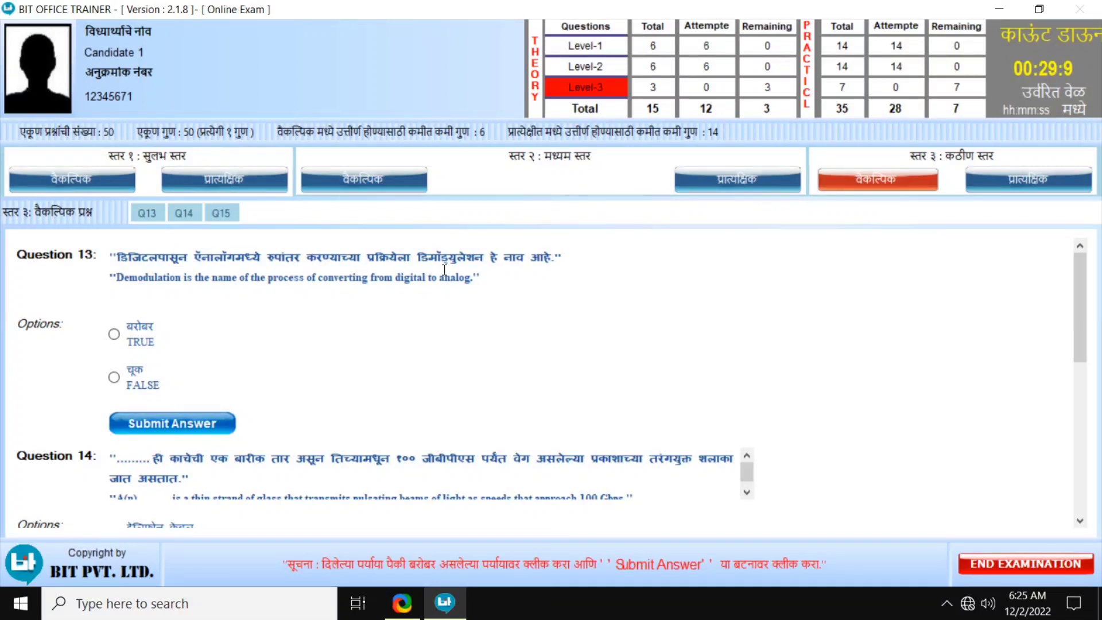
{"action": "left_click", "coordinate": [114, 335]}
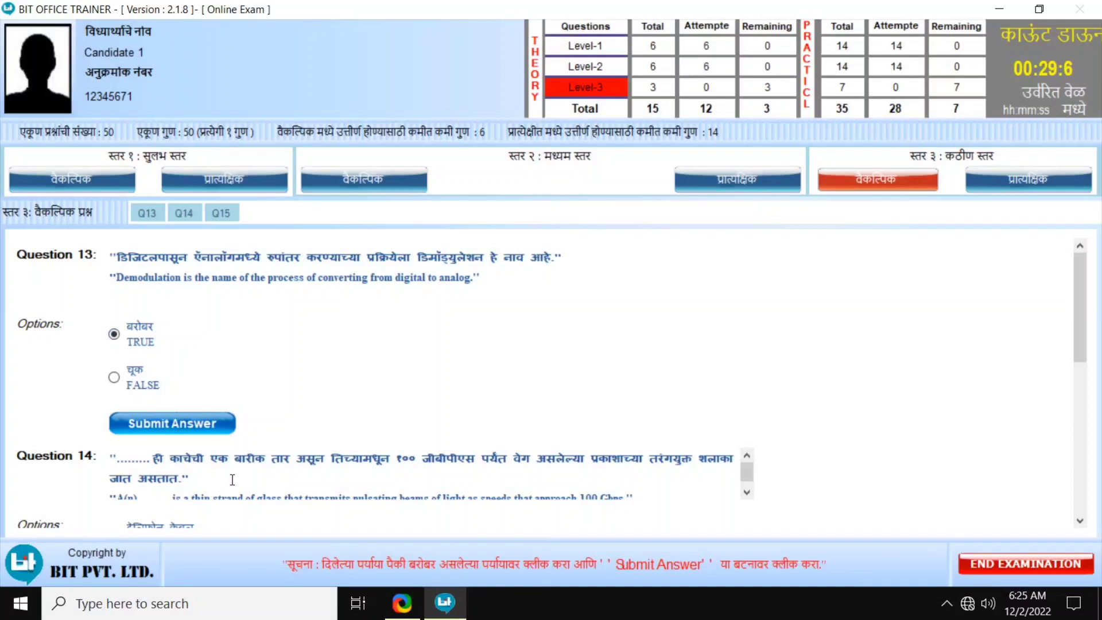
{"action": "left_click", "coordinate": [182, 421]}
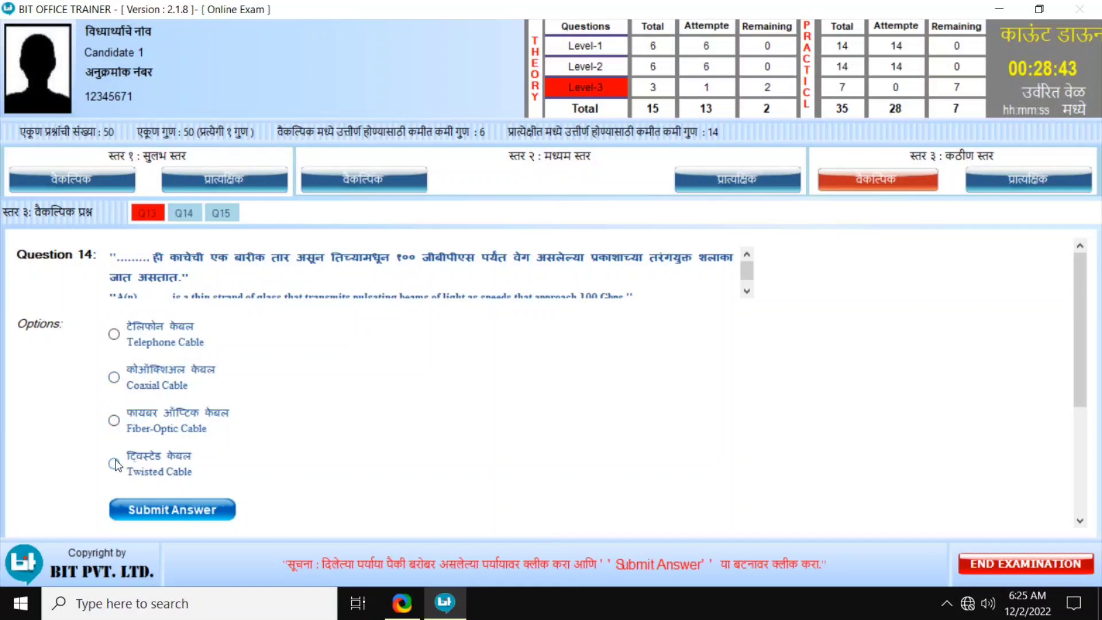
Submit Fiber-Optic Cable as the answer to theory question 14 and TRUE for question 15
{"action": "left_click", "coordinate": [114, 421]}
{"action": "left_click", "coordinate": [193, 519]}
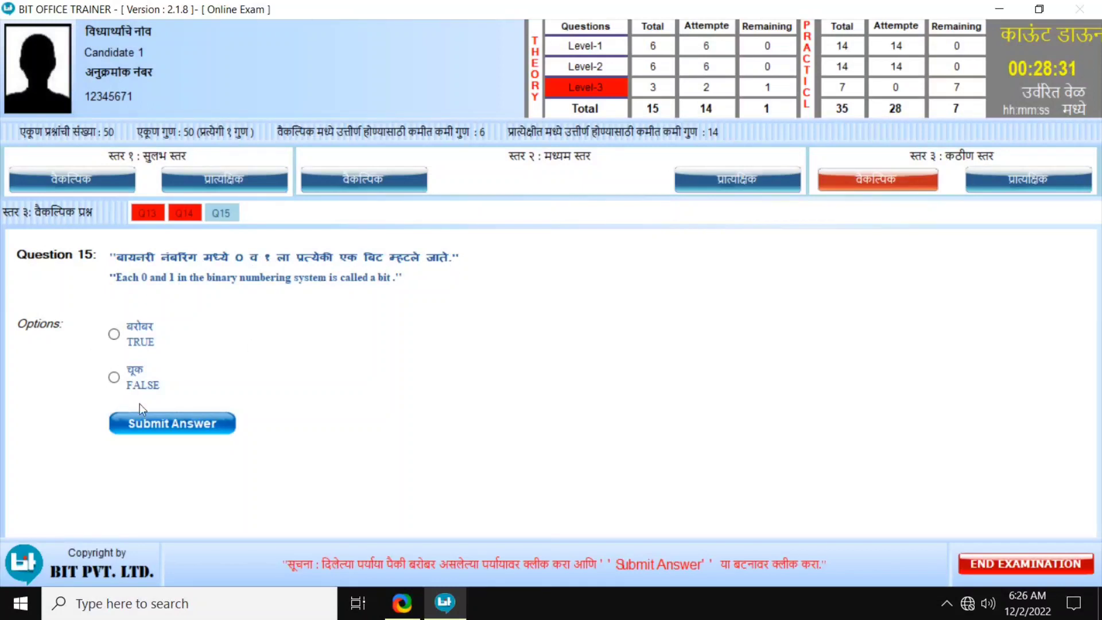
{"action": "left_click", "coordinate": [132, 328]}
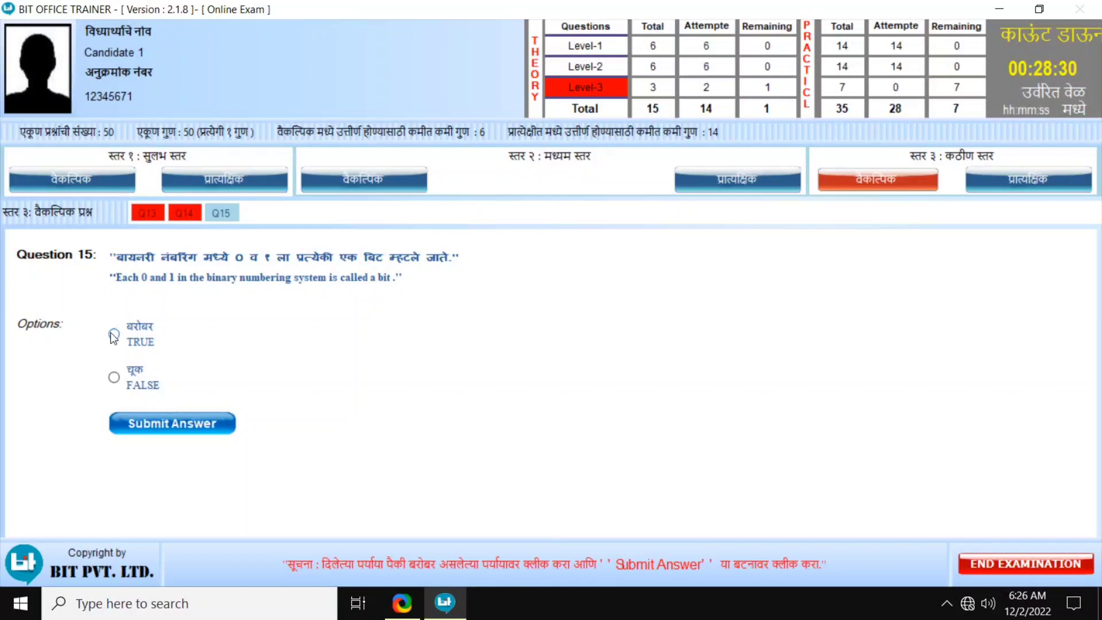
{"action": "left_click", "coordinate": [184, 427]}
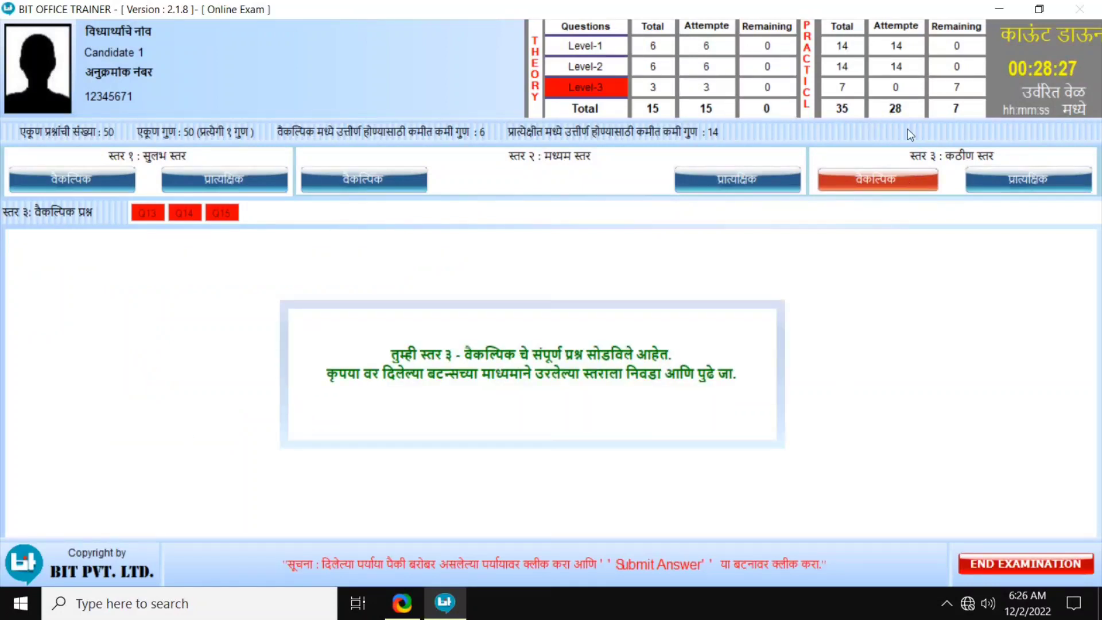
Start Level 3 practical question 1 and open the News text file from the Support folder
{"action": "left_click", "coordinate": [1028, 180]}
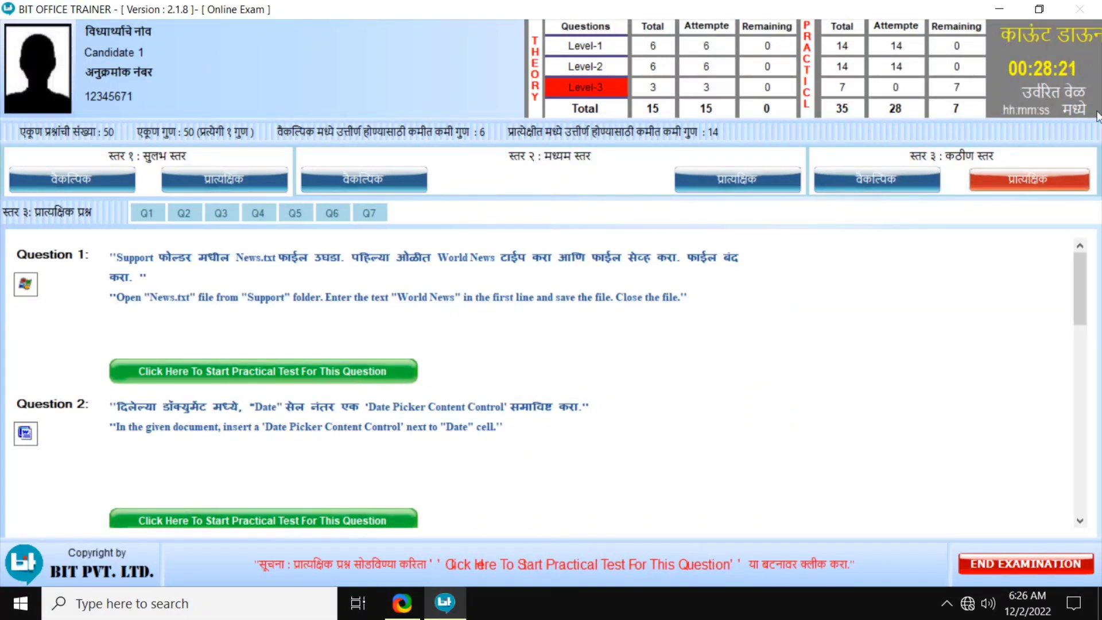
{"action": "left_click", "coordinate": [238, 370]}
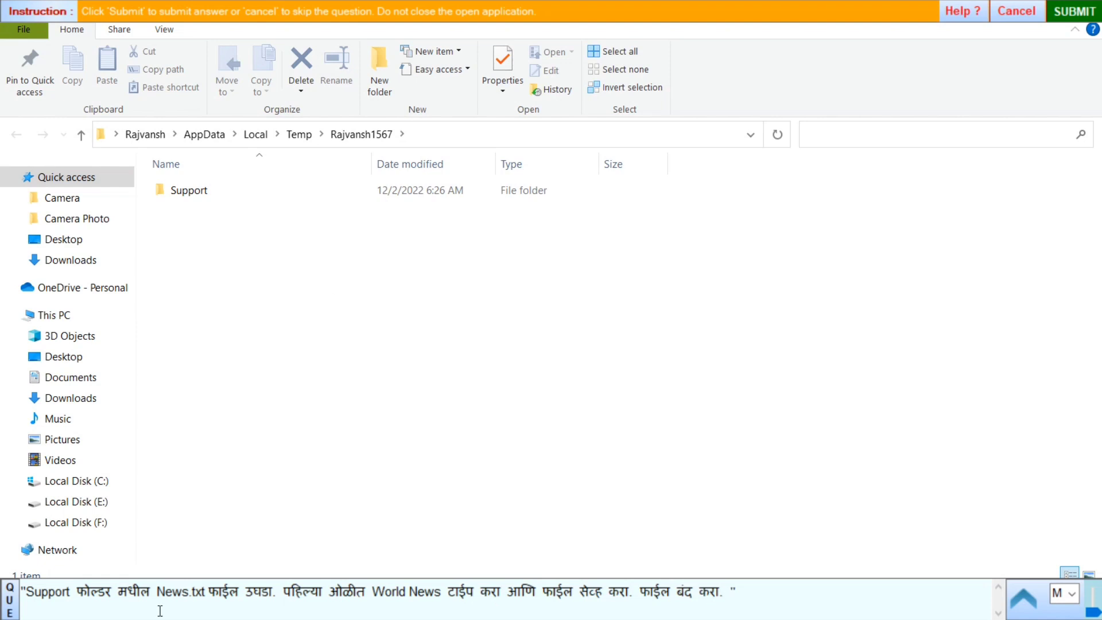
{"action": "double_click", "coordinate": [189, 191]}
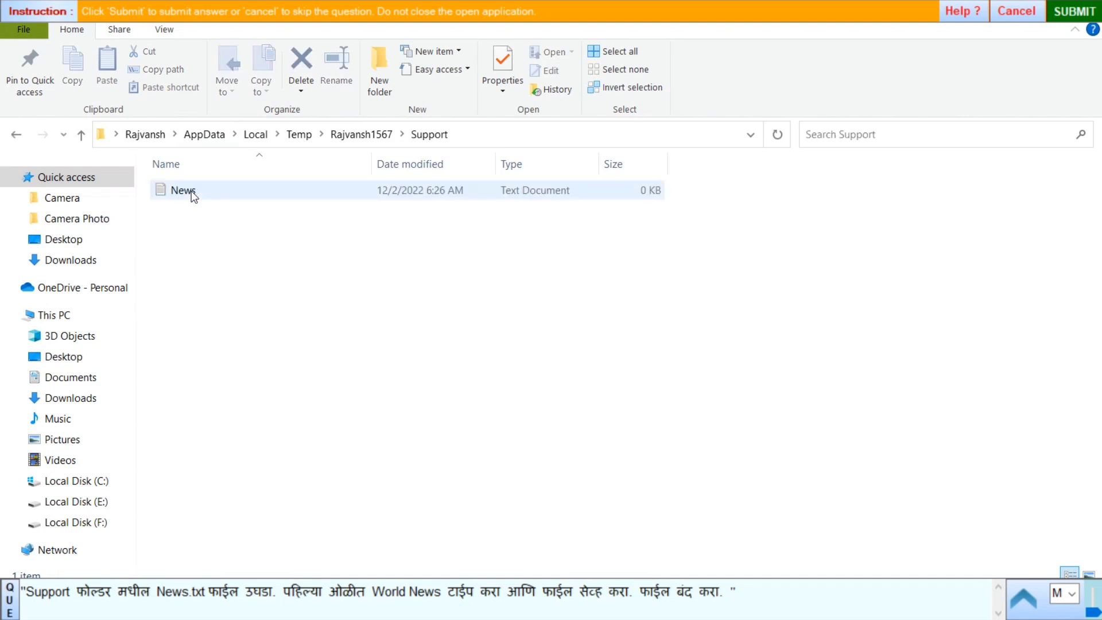
{"action": "left_click", "coordinate": [191, 190]}
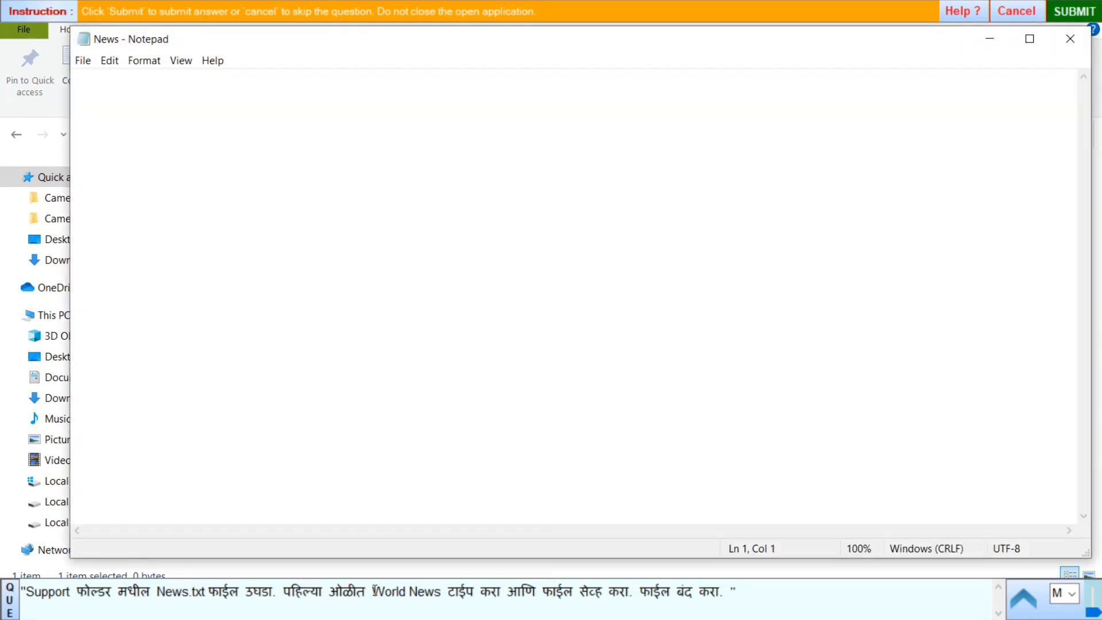
Enter World News in the first line of the News file, copying it from the question text
{"action": "left_click_drag", "start_coordinate": [374, 590], "coordinate": [441, 591]}
{"action": "key", "text": "ctrl+c"}
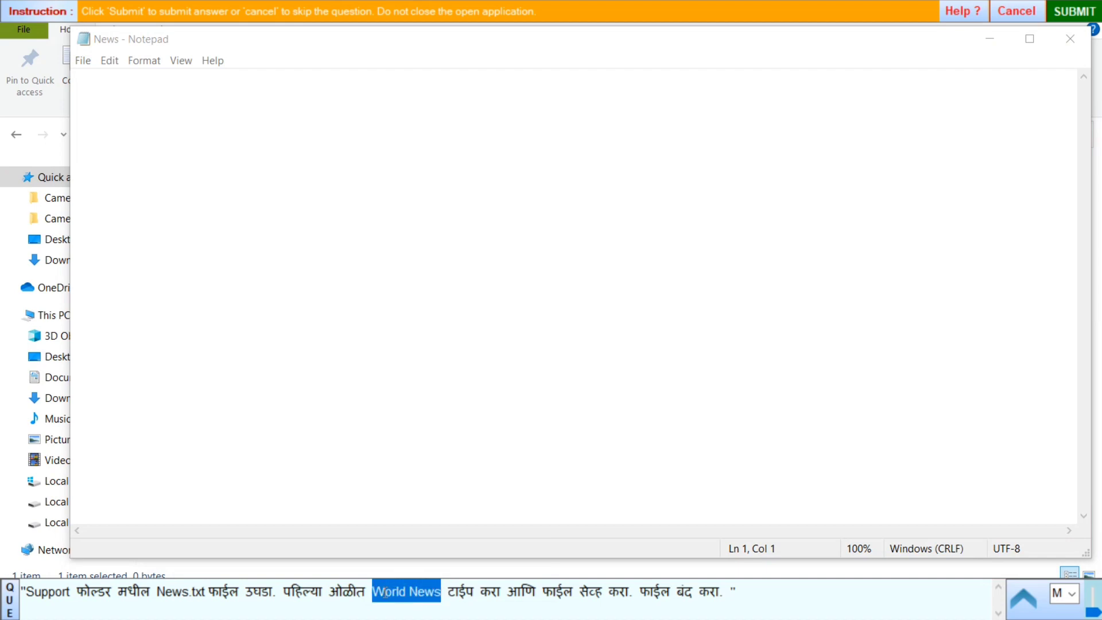
{"action": "left_click", "coordinate": [141, 139]}
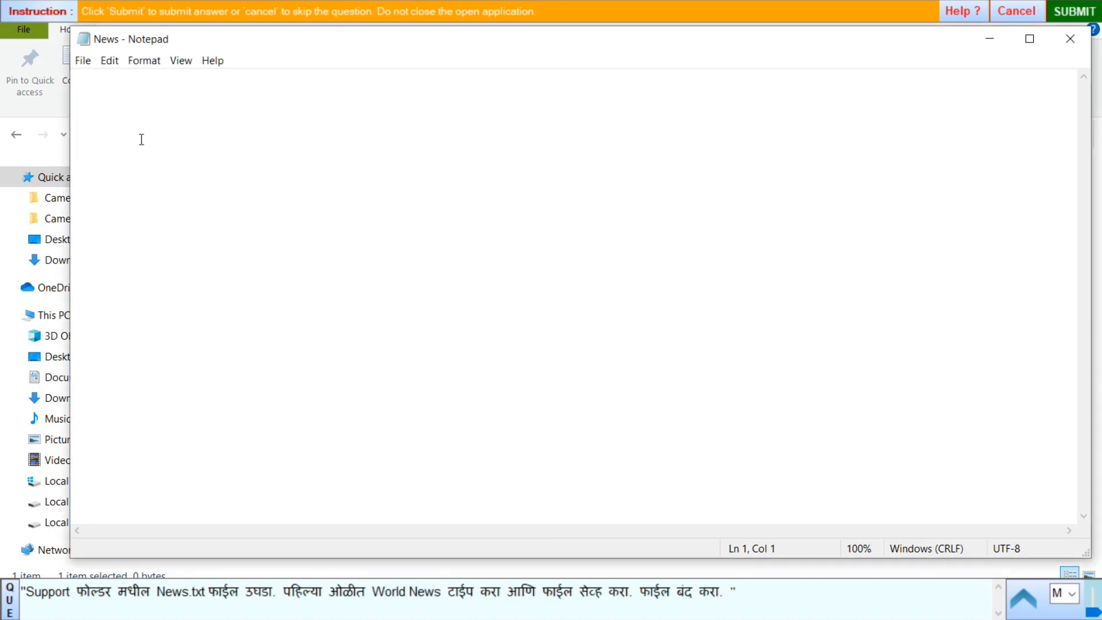
{"action": "key", "text": "ctrl+v"}
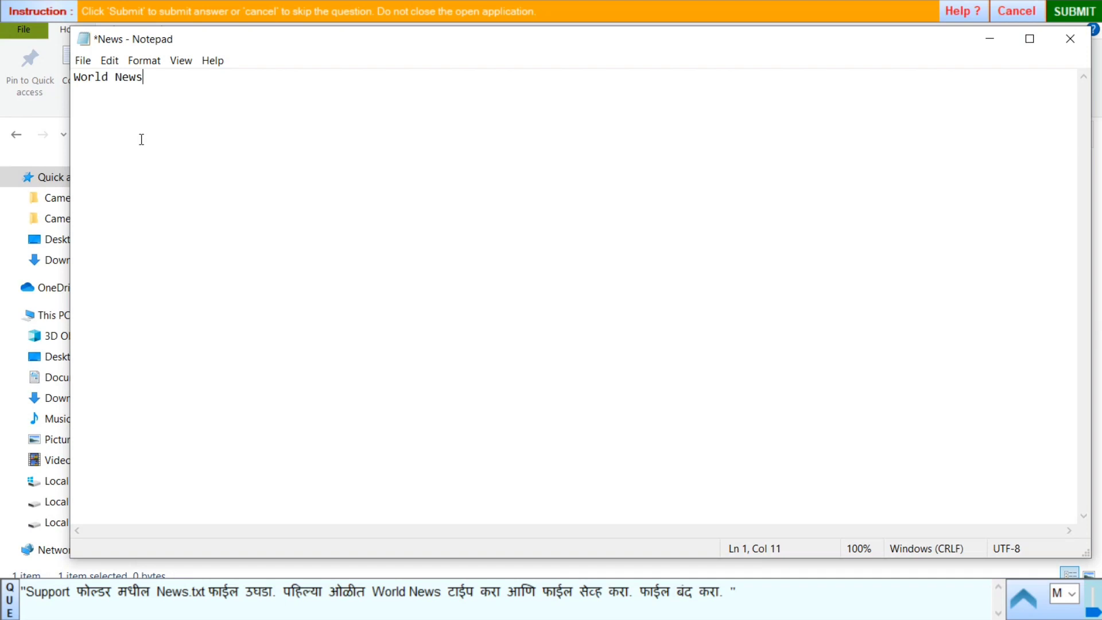
Save and close the News file and submit the answer to practical question 1
{"action": "left_click", "coordinate": [82, 60]}
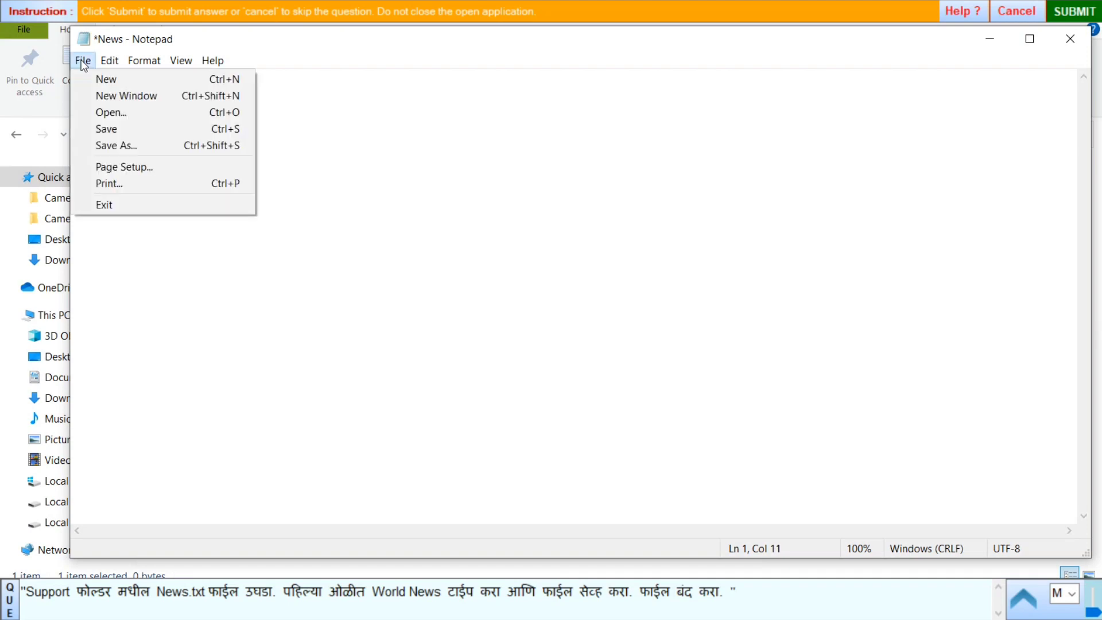
{"action": "left_click", "coordinate": [107, 128]}
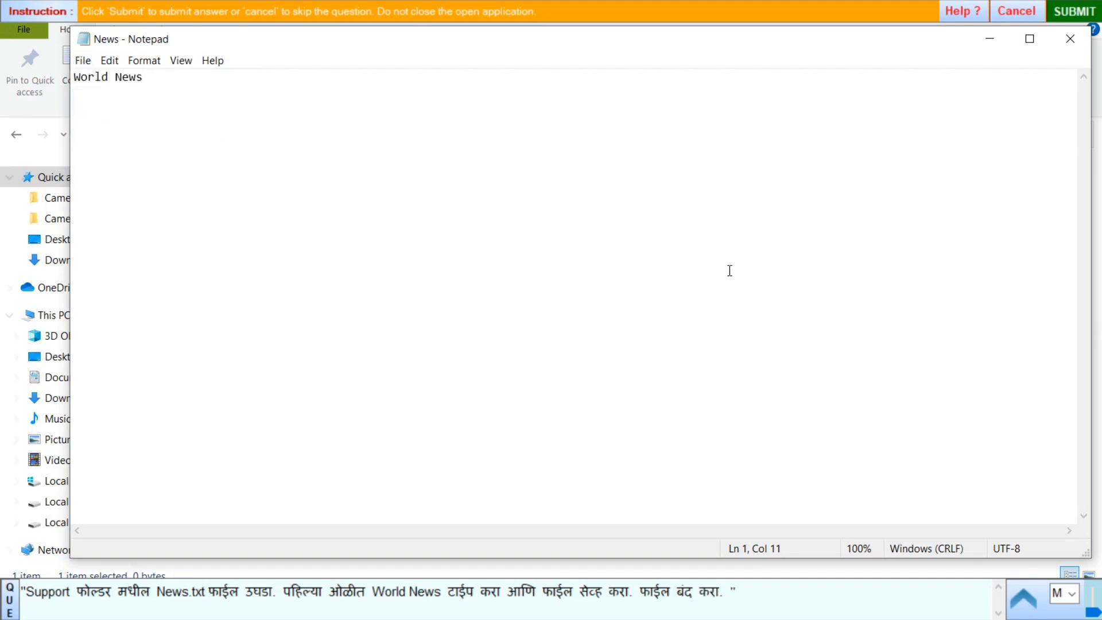
{"action": "left_click", "coordinate": [1069, 40]}
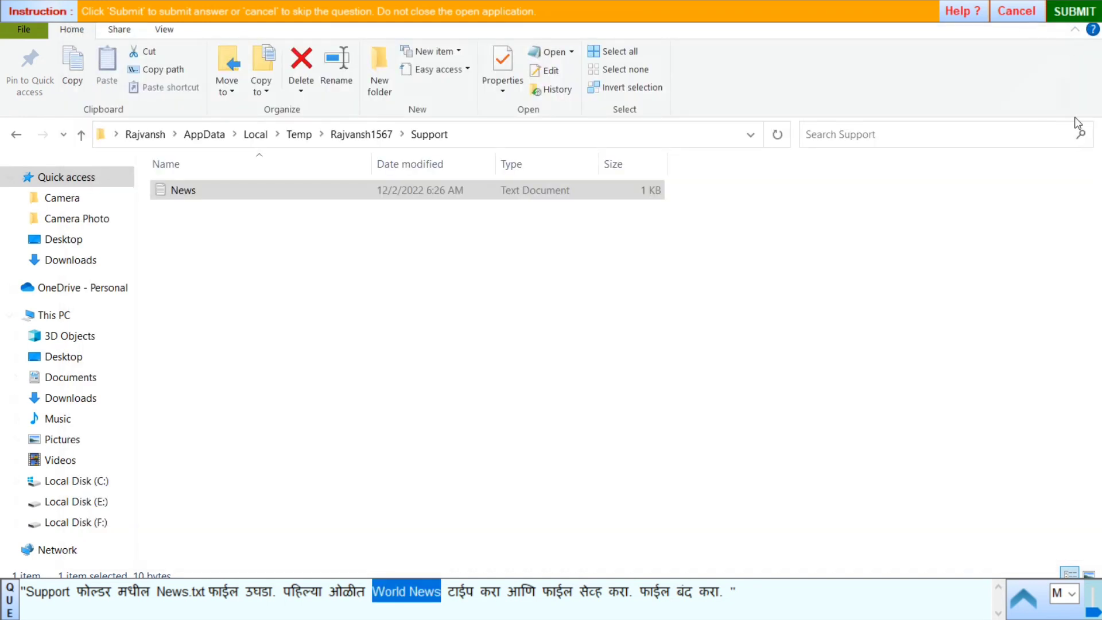
{"action": "left_click", "coordinate": [1075, 11]}
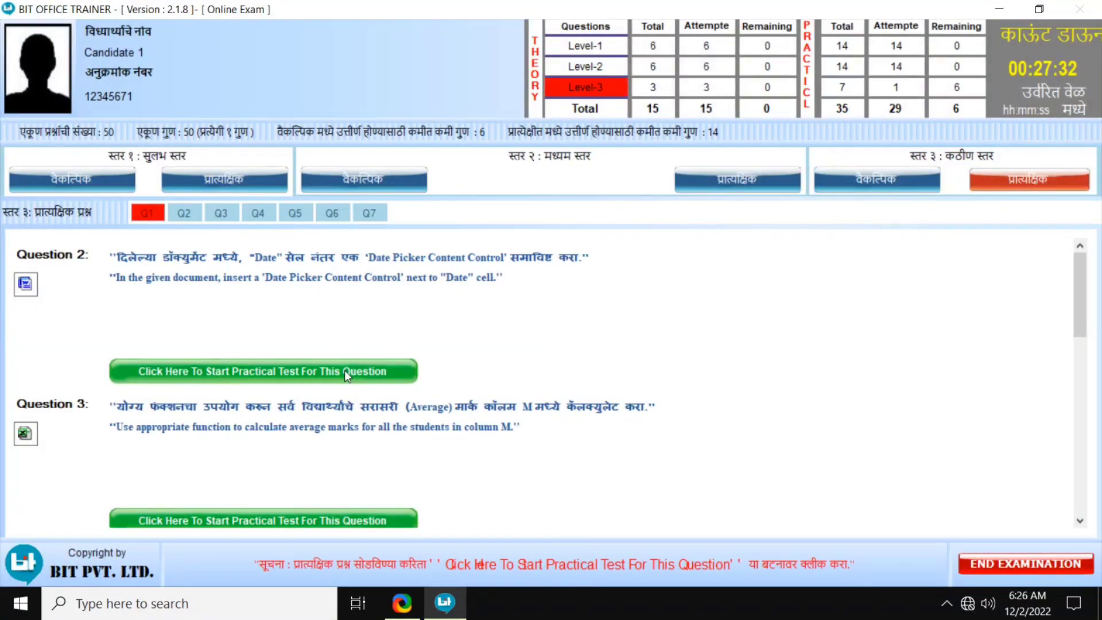
Start practical question 2, insert a Date Picker Content Control in the cell next to Date, and submit the answer
{"action": "left_click", "coordinate": [345, 370]}
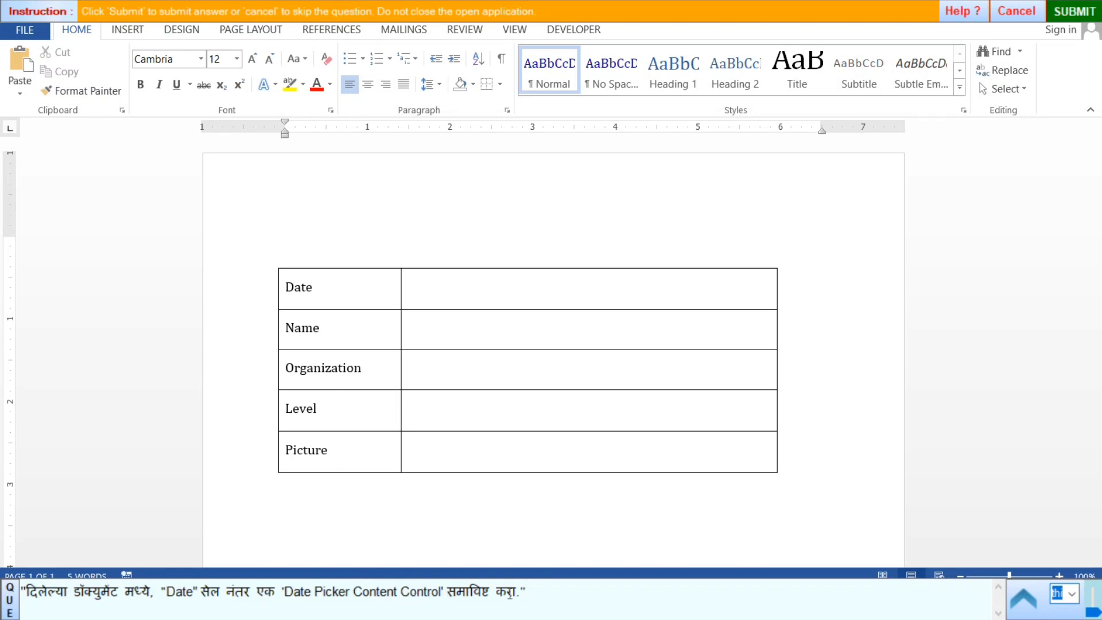
{"action": "left_click", "coordinate": [431, 293]}
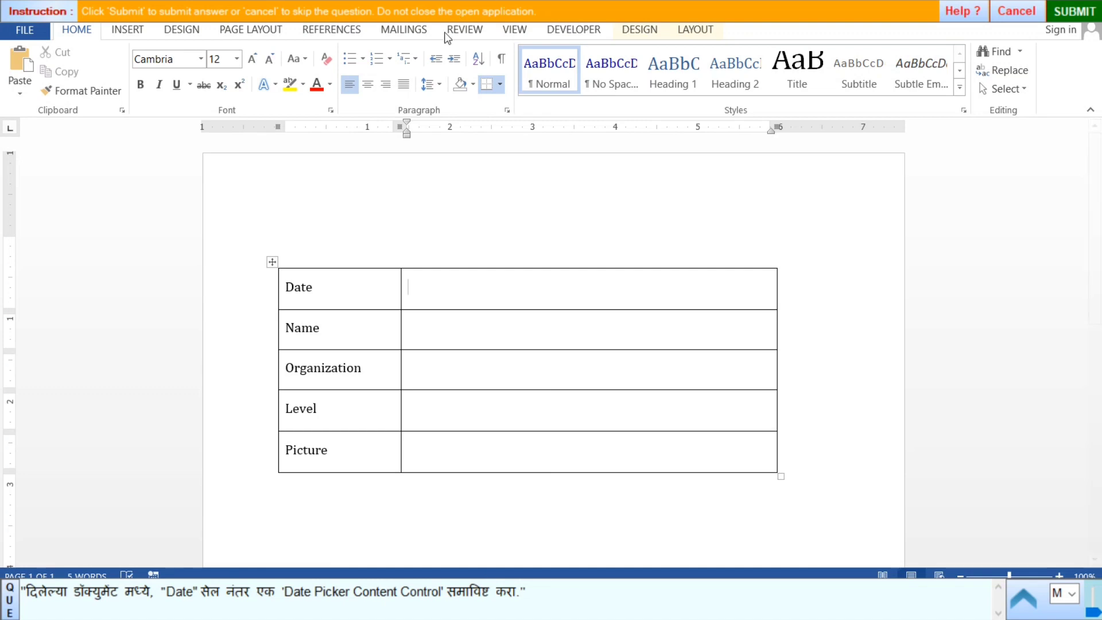
{"action": "left_click", "coordinate": [570, 31]}
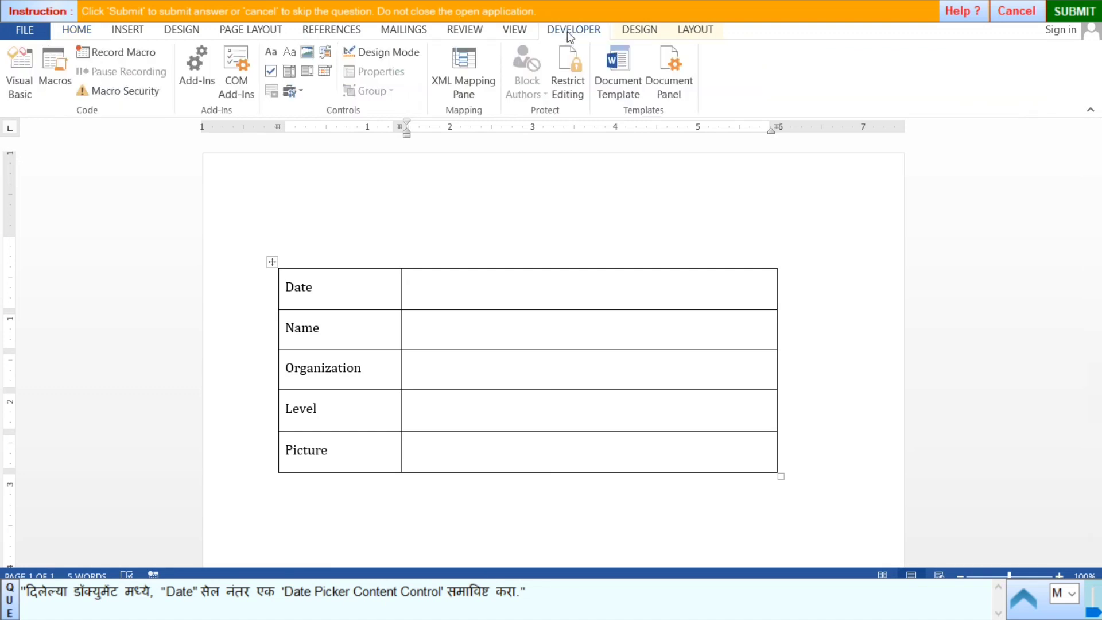
{"action": "left_click", "coordinate": [325, 72]}
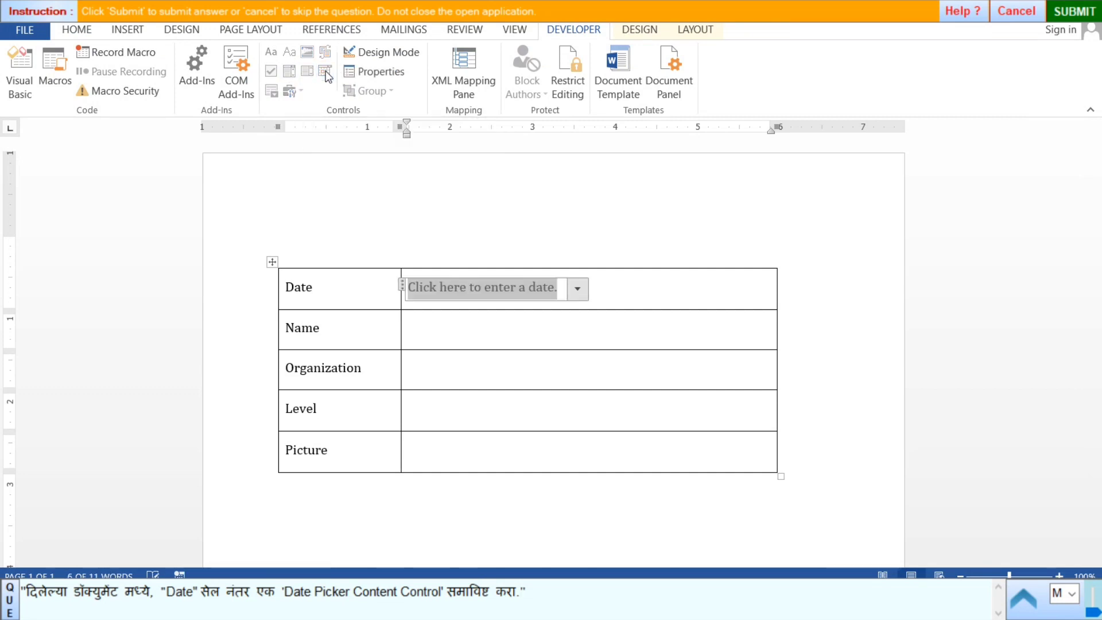
{"action": "left_click", "coordinate": [1073, 12]}
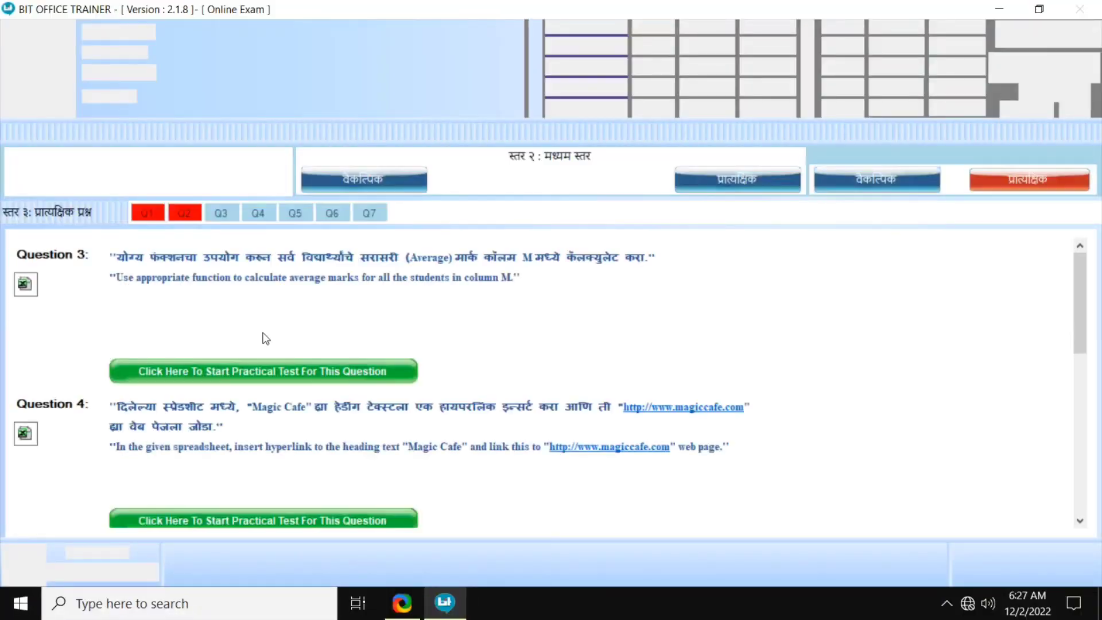
Start practical question 3 and calculate the first student's average in M2 with =AVERAGE(E2:K2)
{"action": "left_click", "coordinate": [226, 370]}
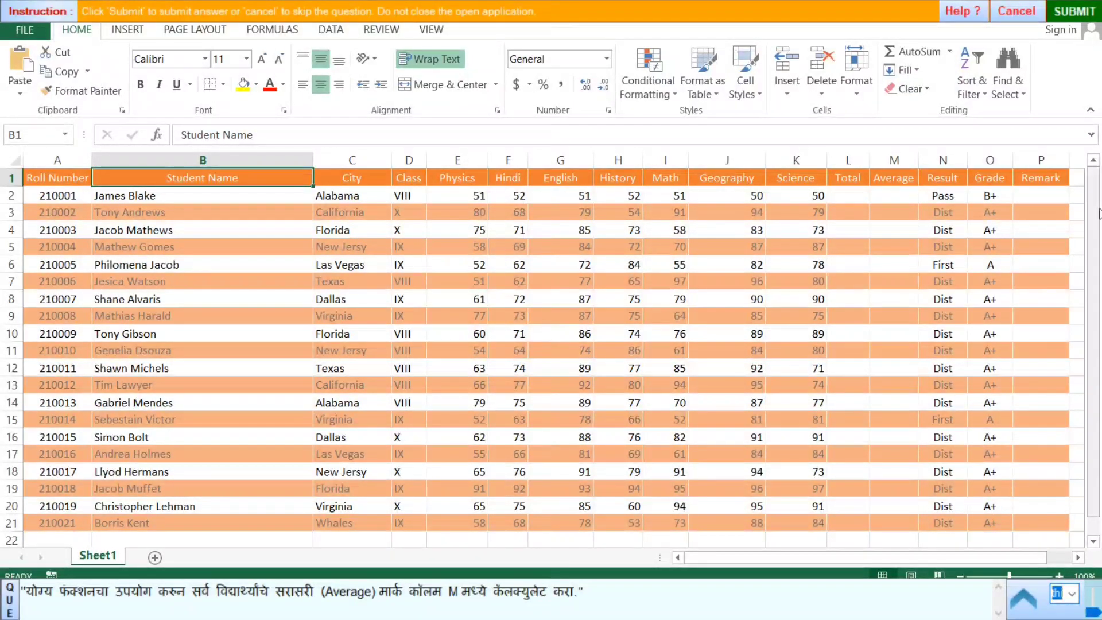
{"action": "left_click", "coordinate": [896, 196]}
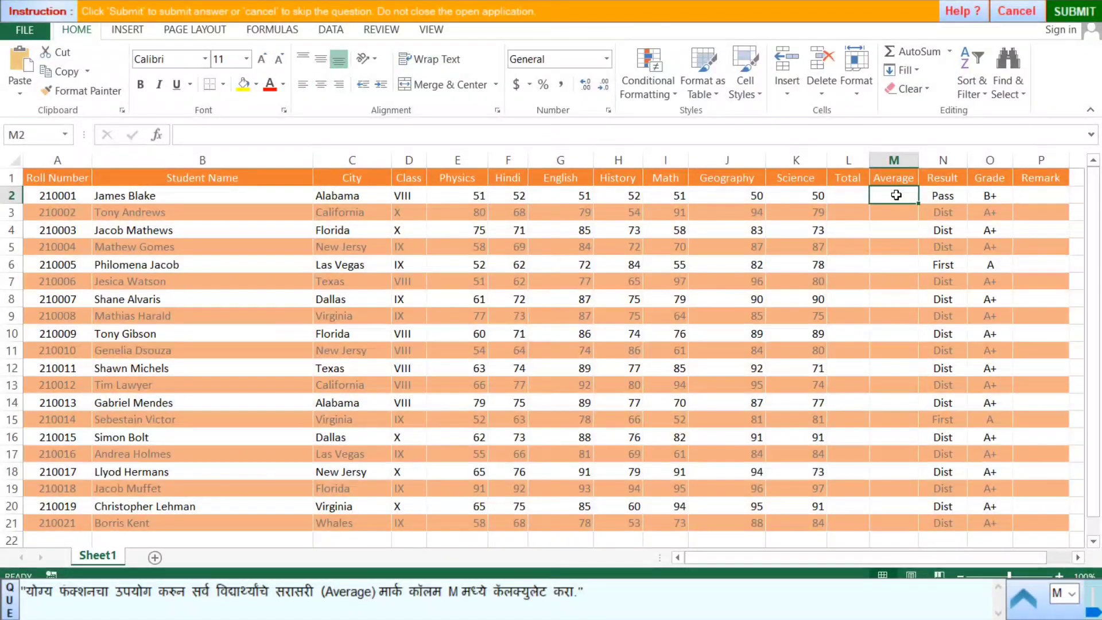
{"action": "left_click", "coordinate": [950, 52]}
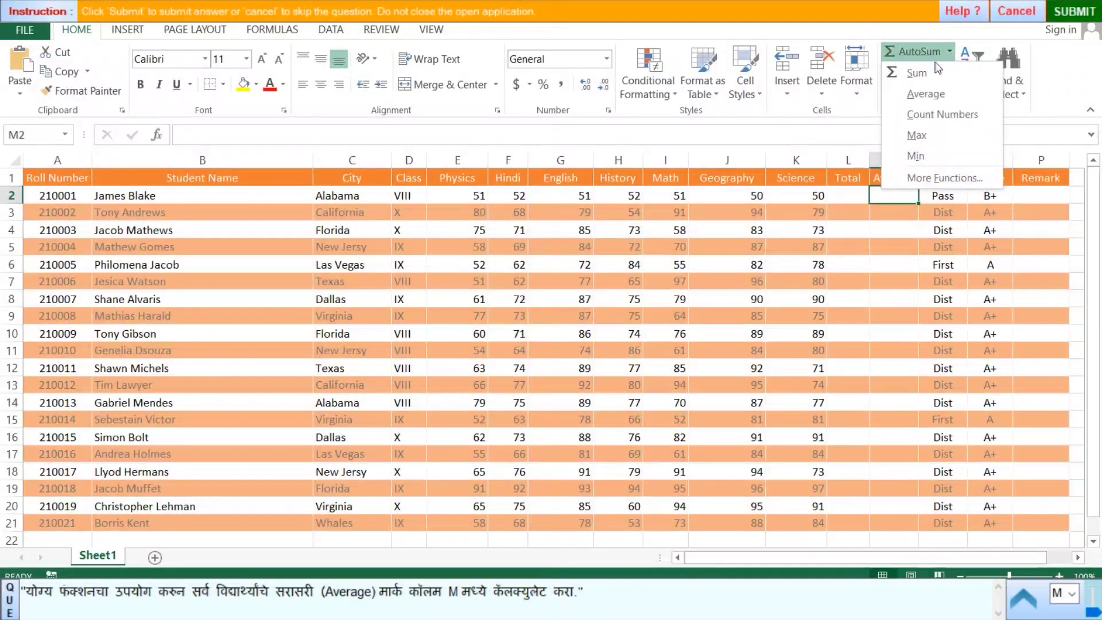
{"action": "left_click", "coordinate": [926, 95]}
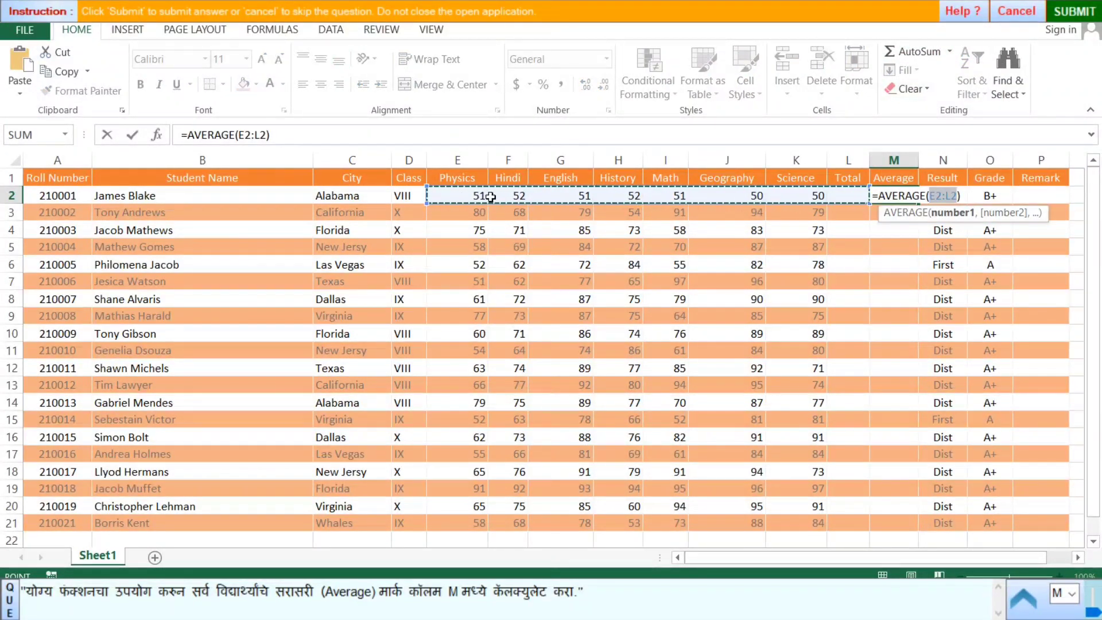
{"action": "left_click", "coordinate": [442, 191]}
{"action": "left_click_drag", "start_coordinate": [510, 194], "coordinate": [797, 196]}
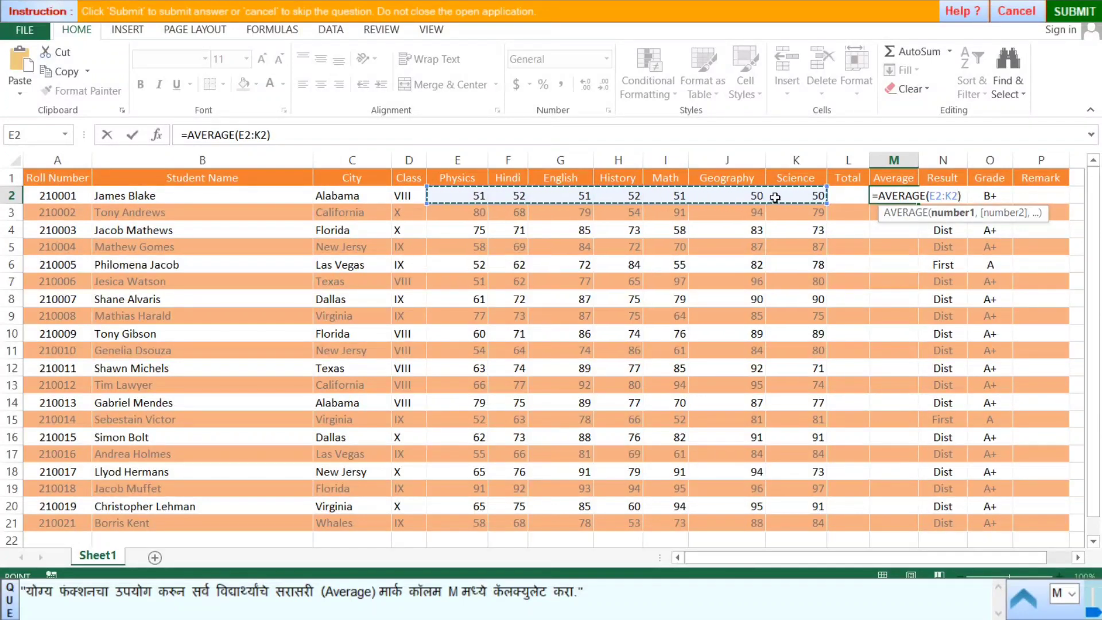
{"action": "key", "text": "Return"}
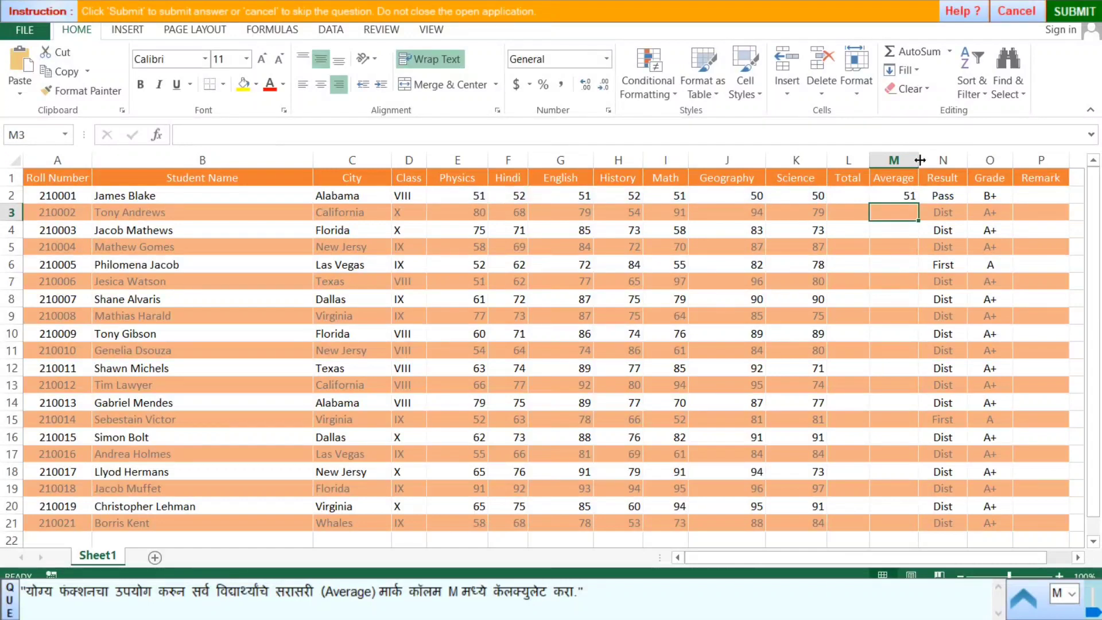
Fill the average formula from M2 down to M21 for all students and submit the answer to question 3
{"action": "left_click", "coordinate": [892, 194]}
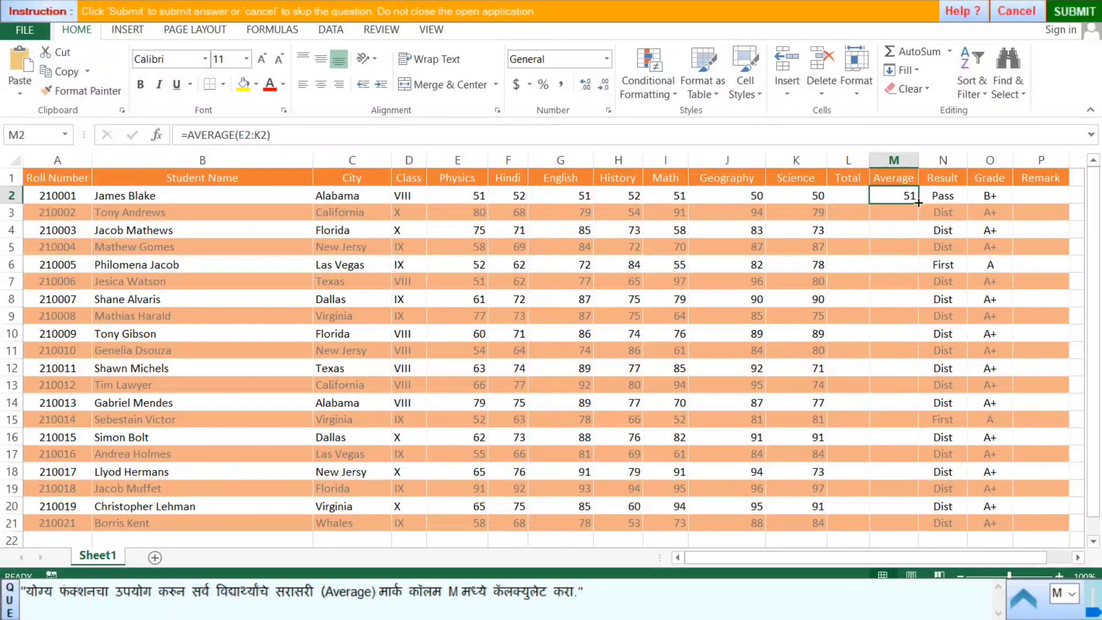
{"action": "left_click_drag", "start_coordinate": [919, 203], "coordinate": [919, 527]}
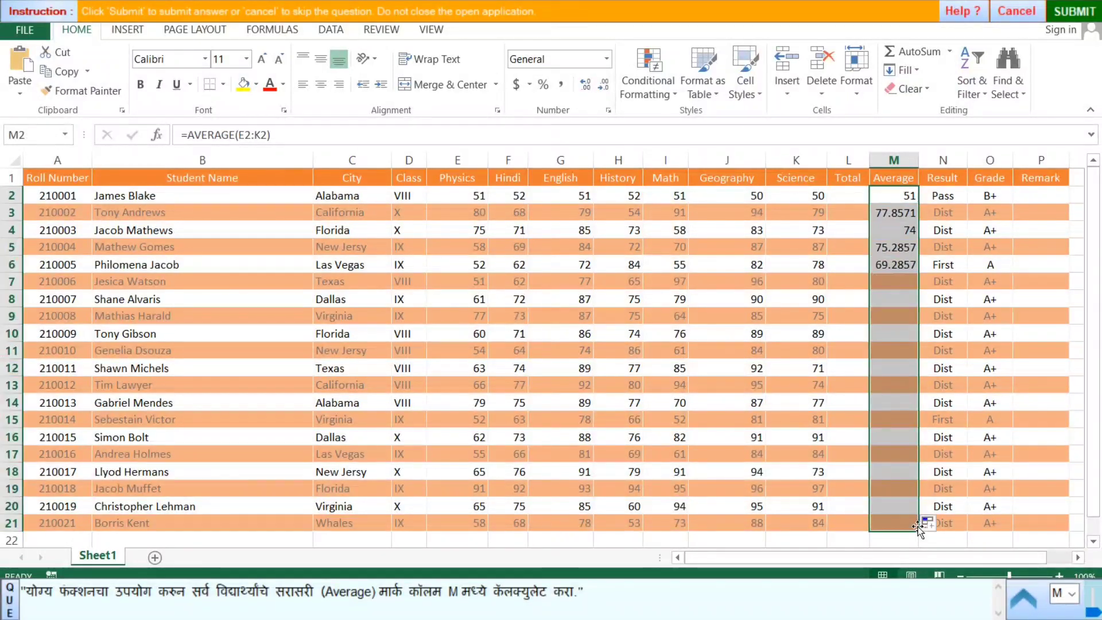
{"action": "left_click", "coordinate": [1050, 400]}
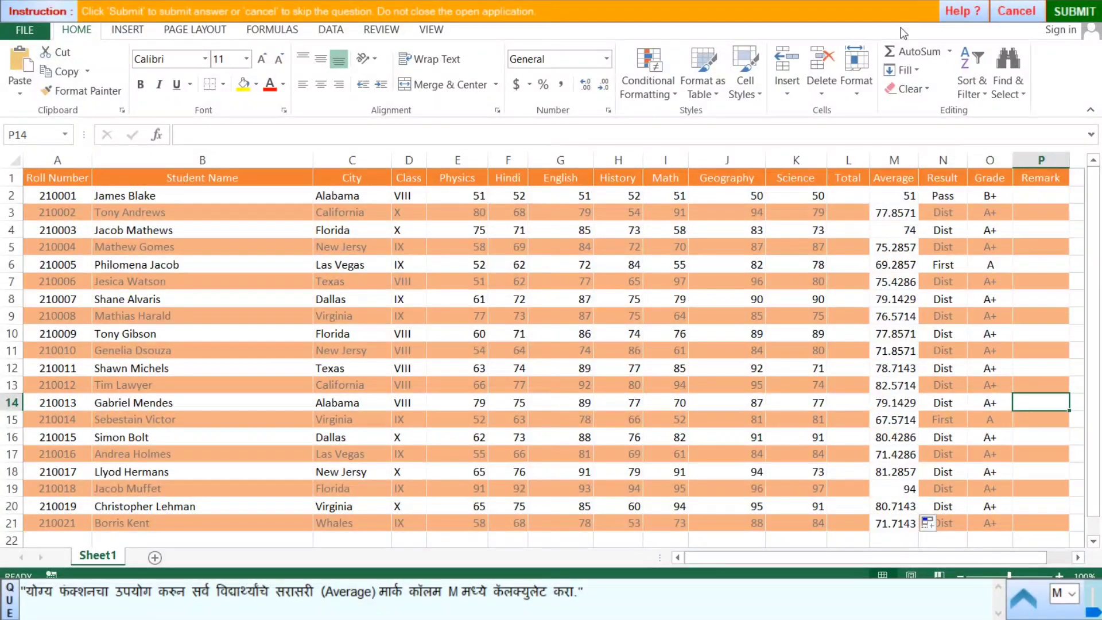
{"action": "left_click", "coordinate": [1060, 11]}
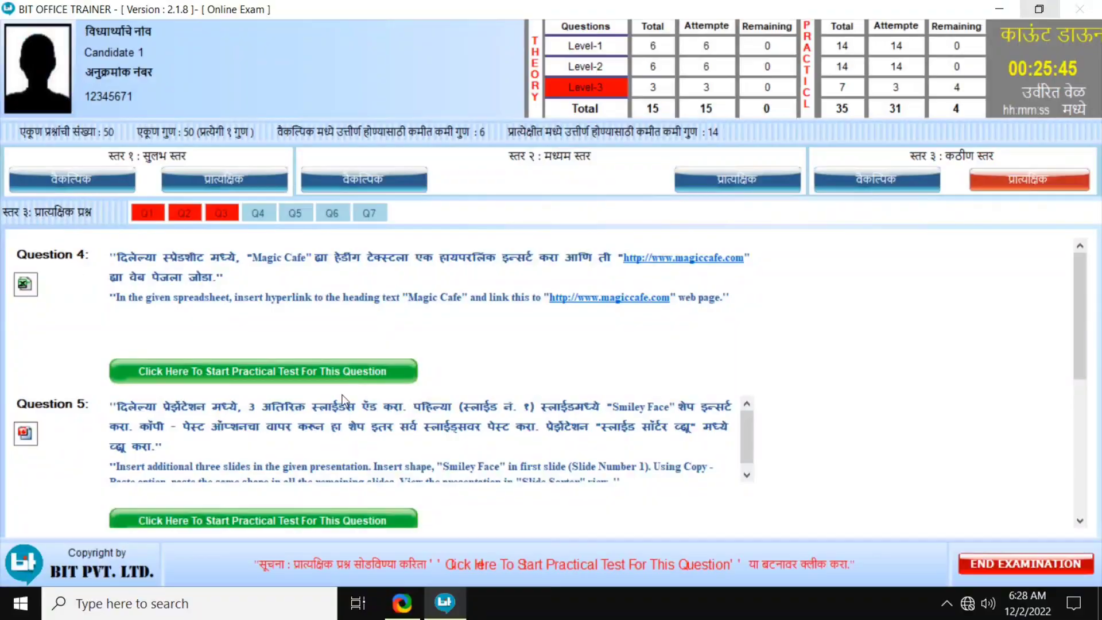
{"action": "left_click", "coordinate": [356, 378]}
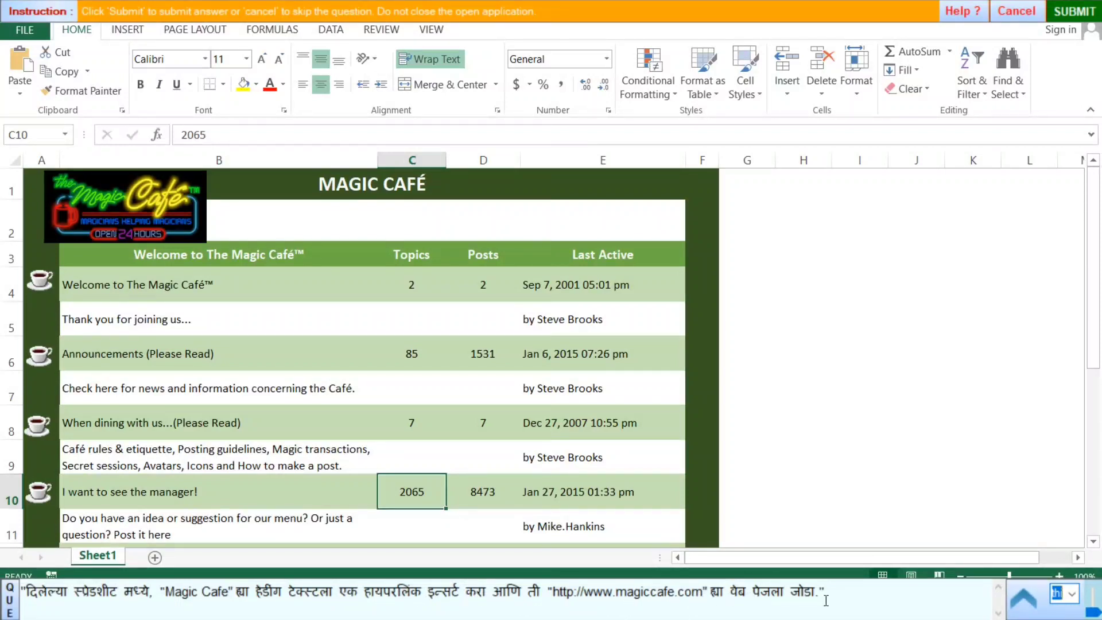
{"action": "left_click", "coordinate": [365, 183]}
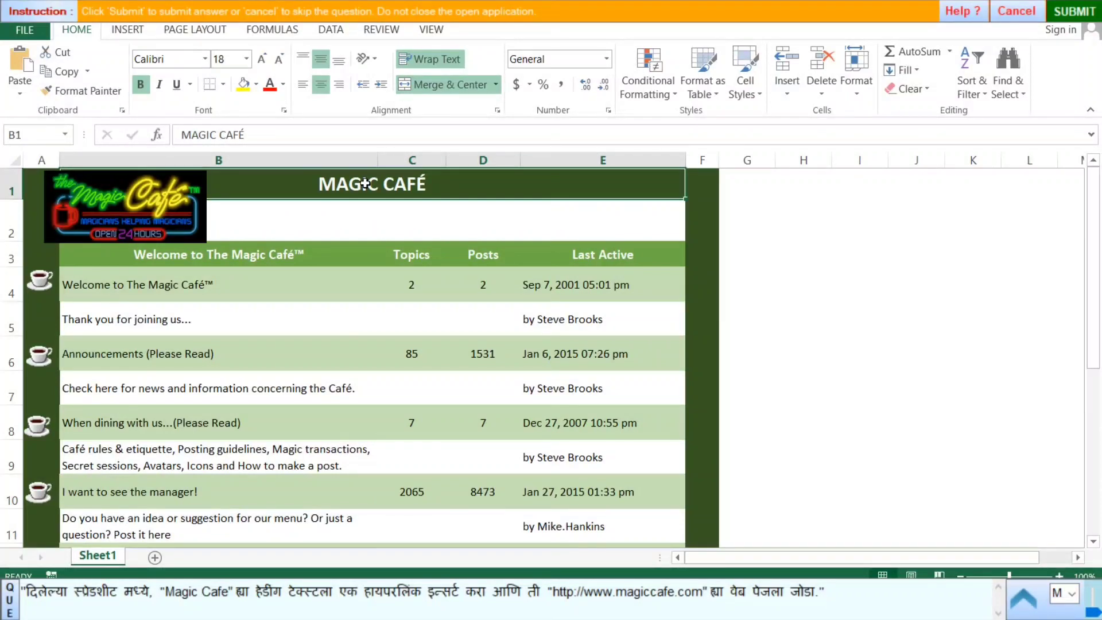
{"action": "left_click", "coordinate": [122, 32]}
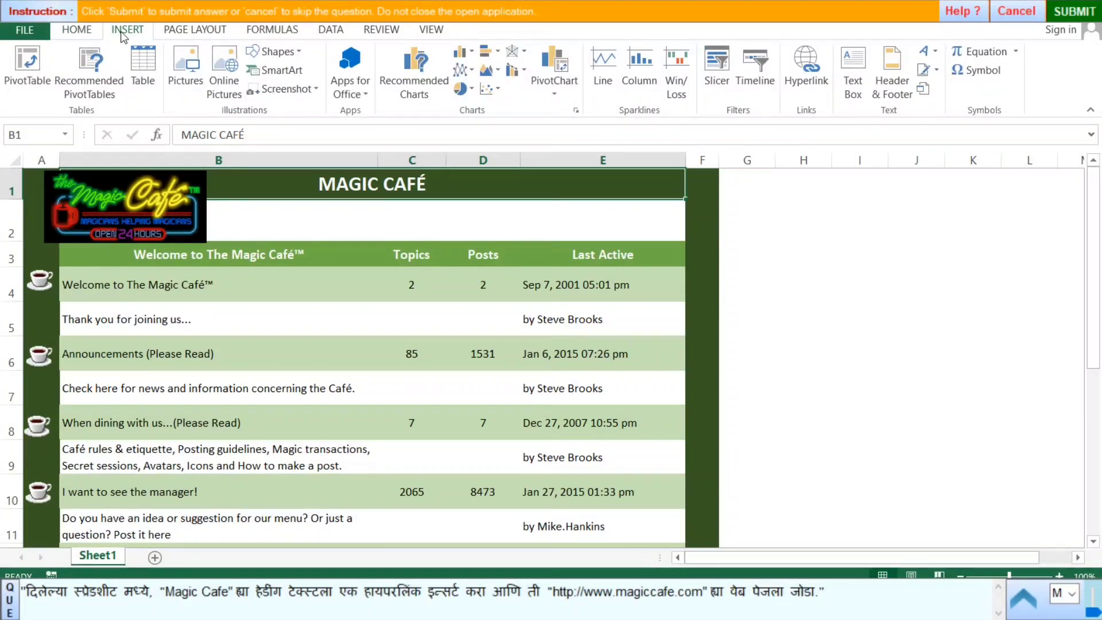
{"action": "left_click", "coordinate": [810, 75]}
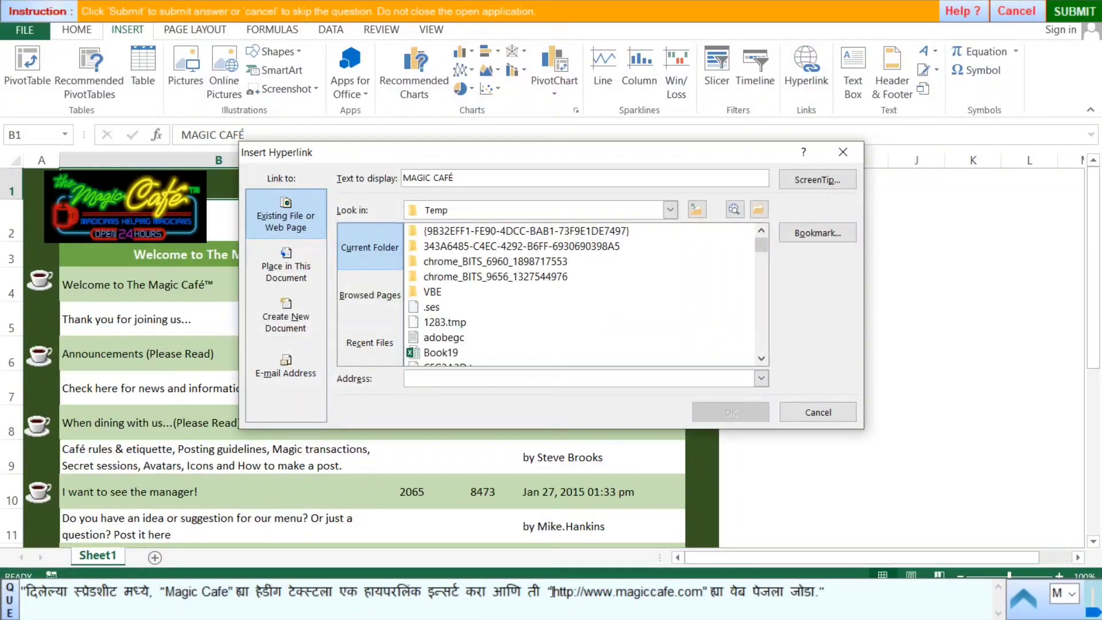
{"action": "left_click_drag", "start_coordinate": [551, 591], "coordinate": [696, 591]}
{"action": "key", "text": "ctrl+c"}
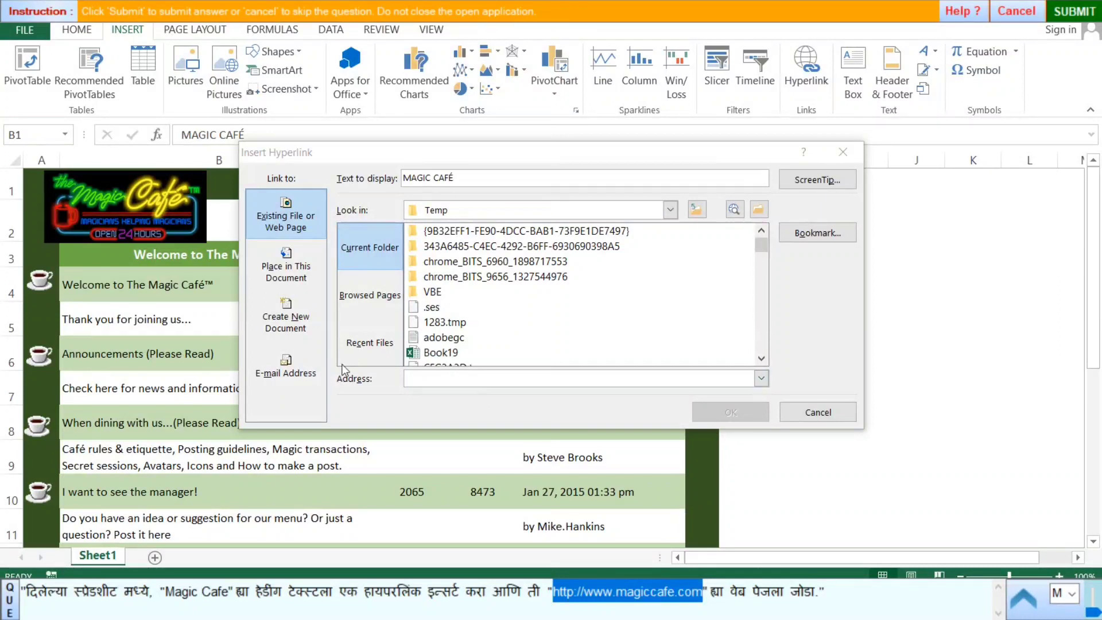
{"action": "left_click", "coordinate": [430, 380]}
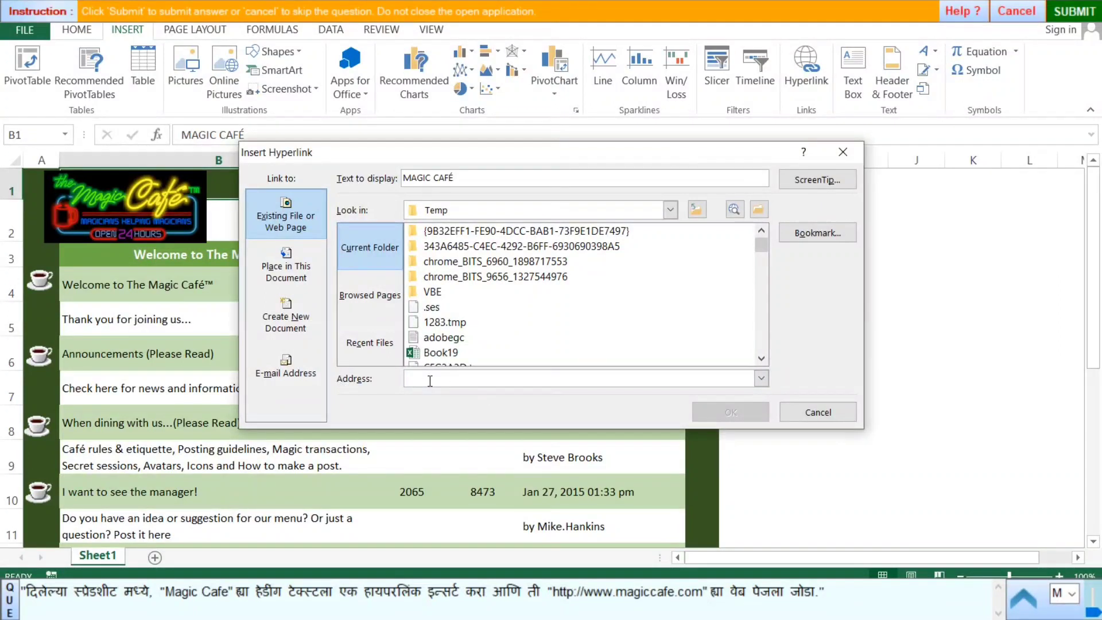
{"action": "key", "text": "ctrl+v"}
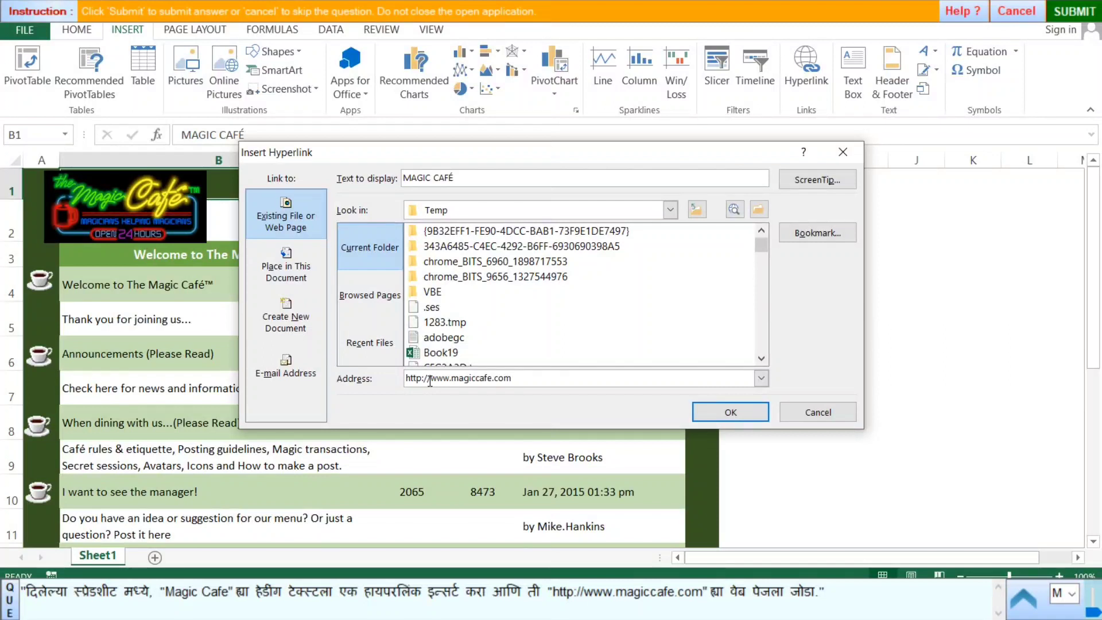
{"action": "left_click", "coordinate": [721, 412]}
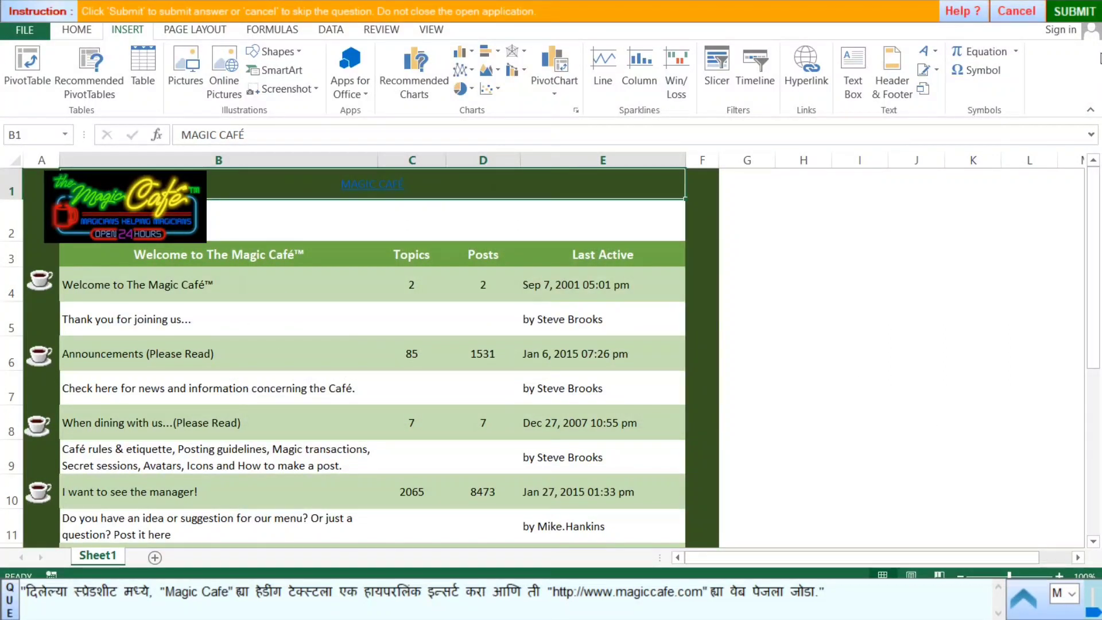
{"action": "left_click", "coordinate": [1058, 14]}
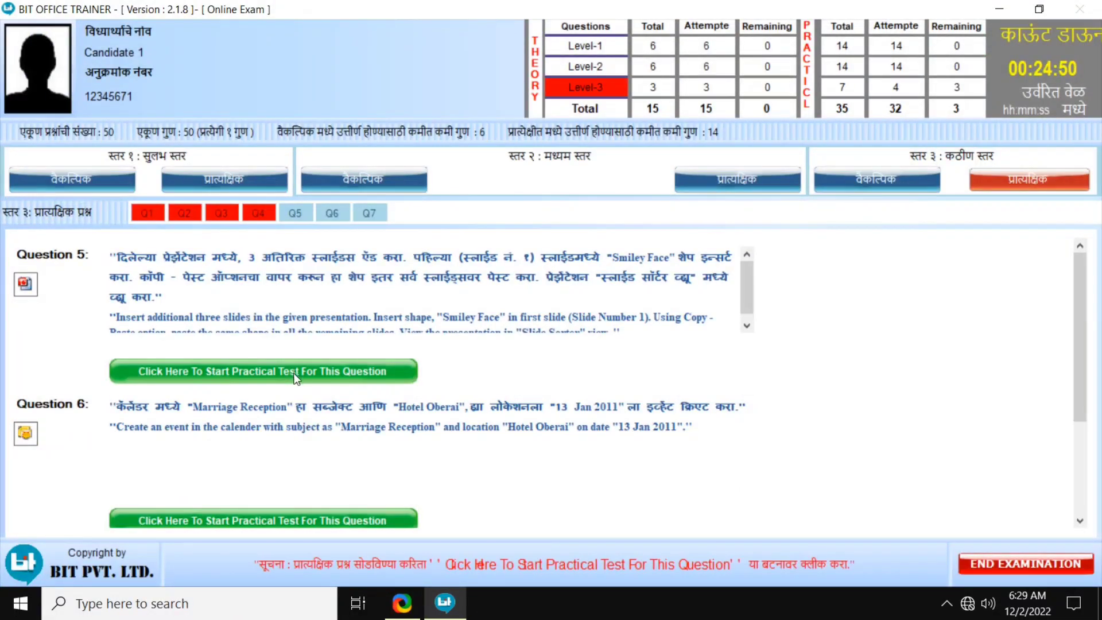
Start practical question 5 and add three new slides after the Art and Craft 2015 title slide
{"action": "left_click", "coordinate": [296, 372]}
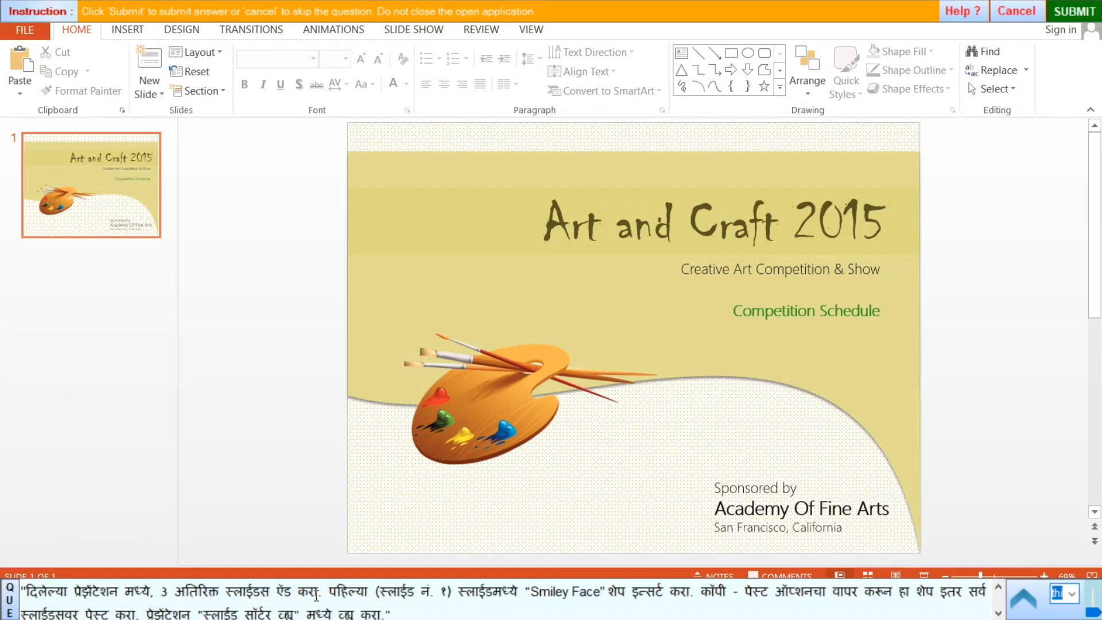
{"action": "left_click", "coordinate": [148, 59]}
{"action": "left_click", "coordinate": [148, 59]}
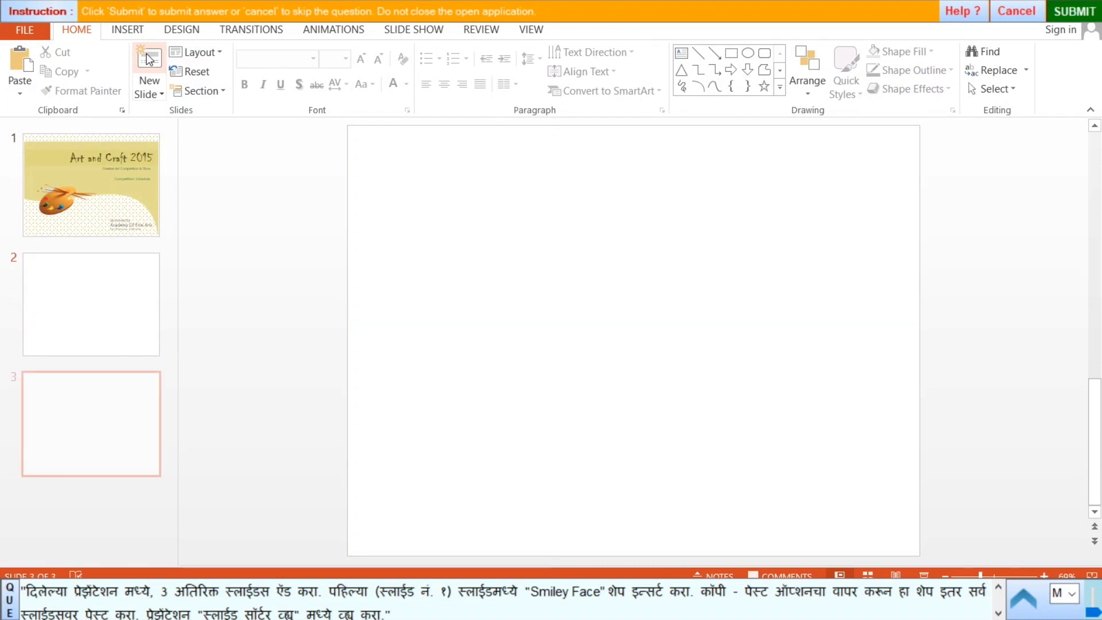
{"action": "left_click", "coordinate": [148, 60]}
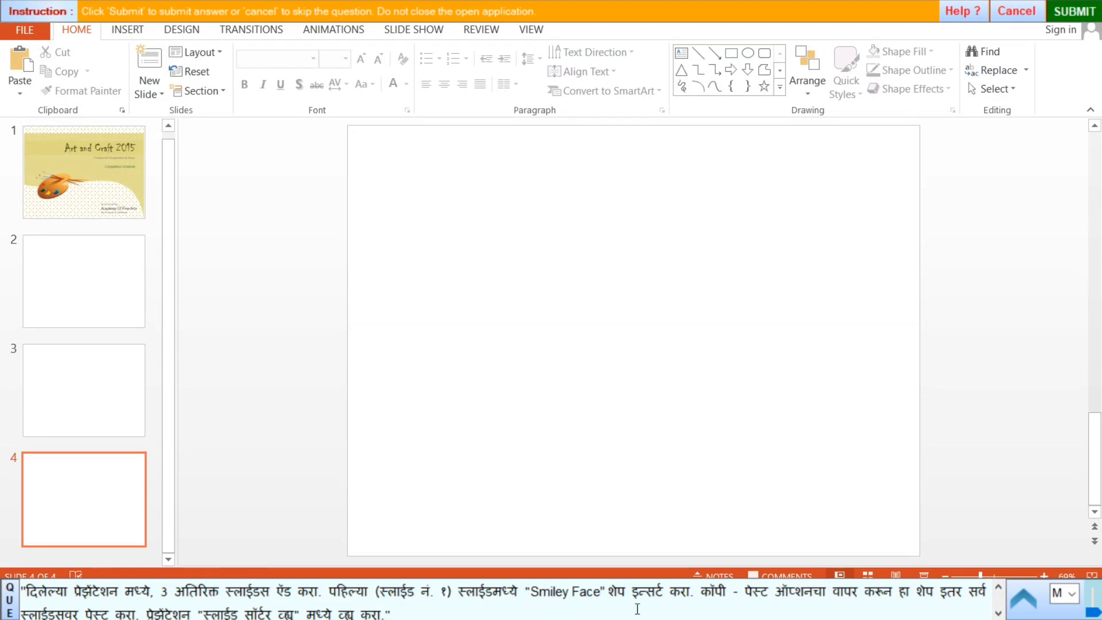
Insert a Smiley Face shape on slide 1 of the presentation
{"action": "left_click", "coordinate": [104, 183]}
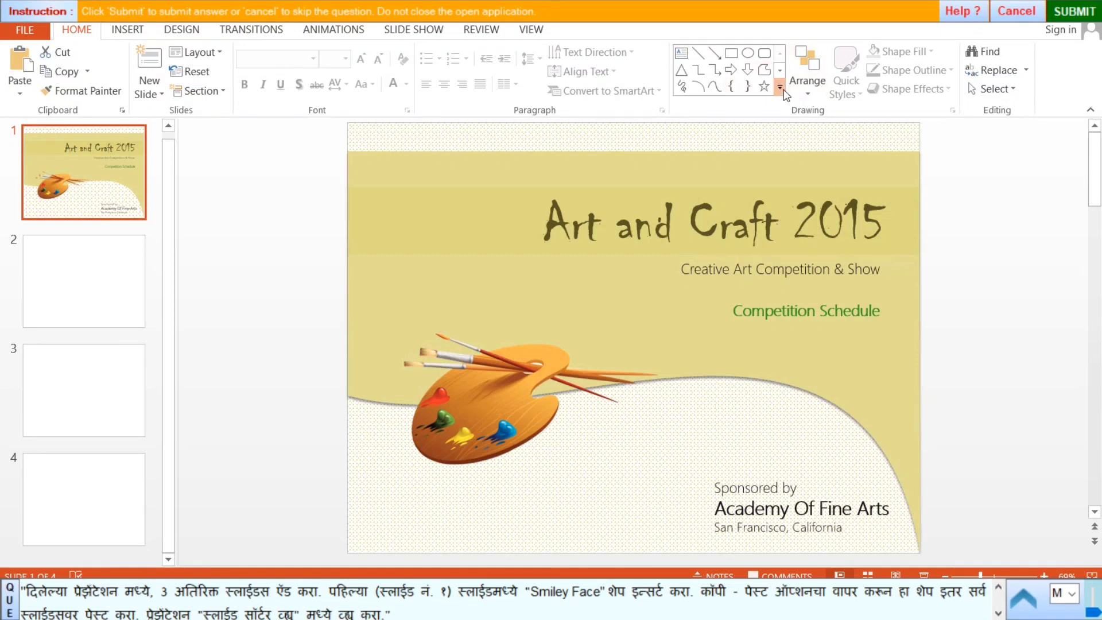
{"action": "left_click", "coordinate": [780, 88]}
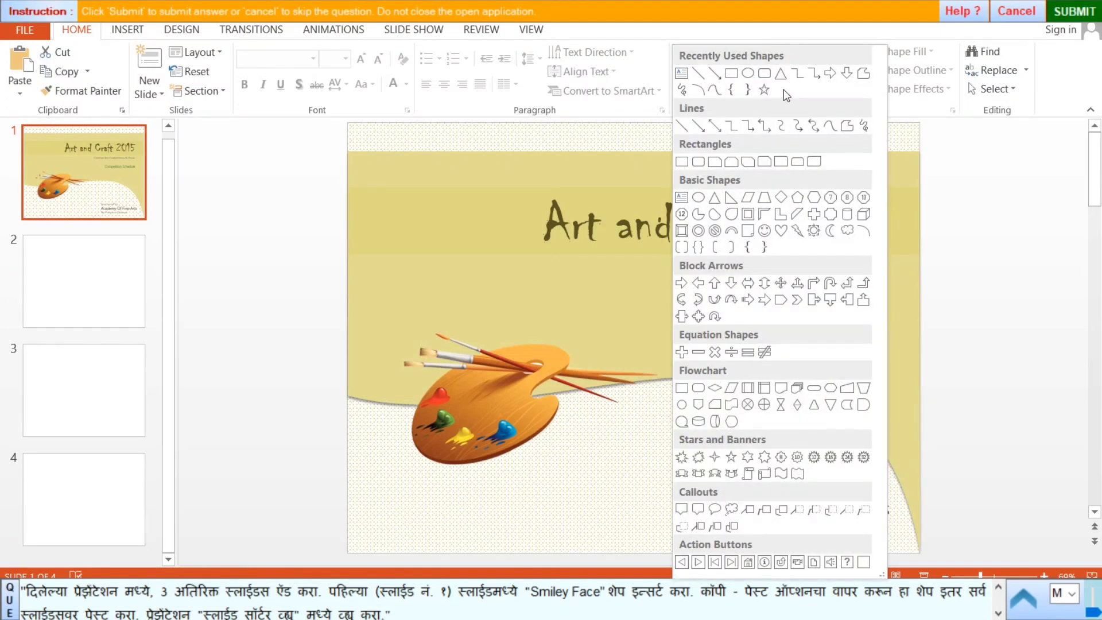
{"action": "left_click", "coordinate": [121, 31]}
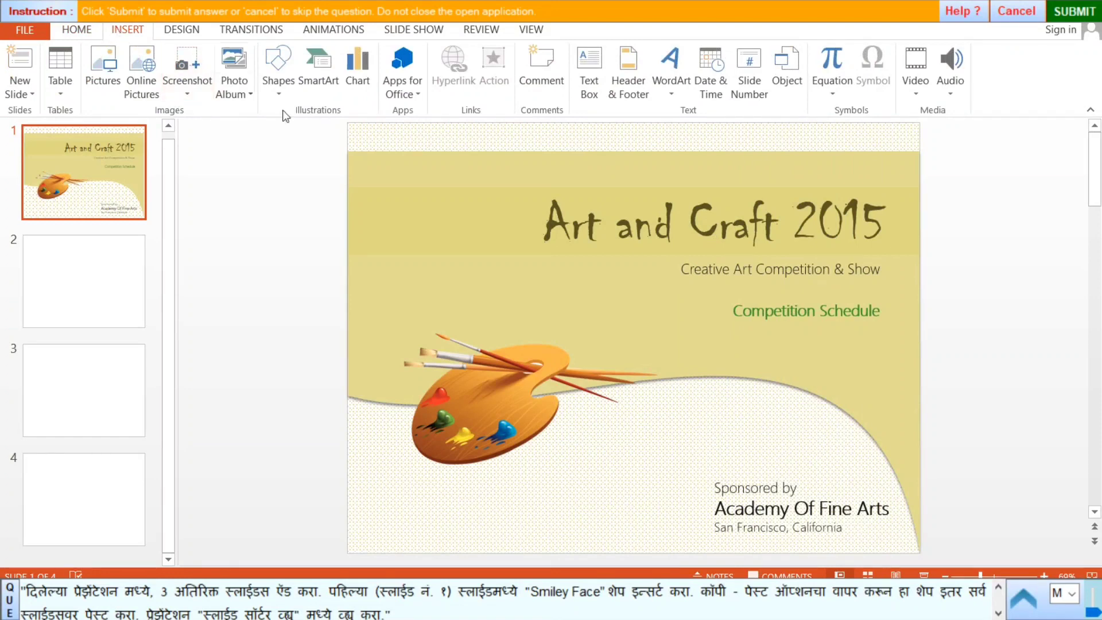
{"action": "left_click", "coordinate": [278, 80]}
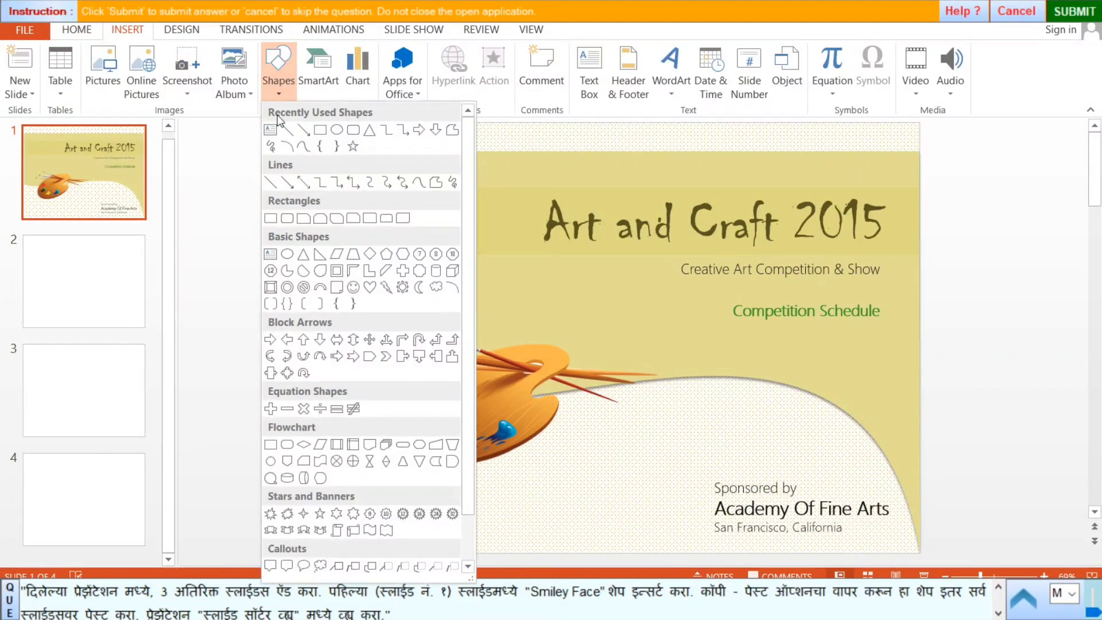